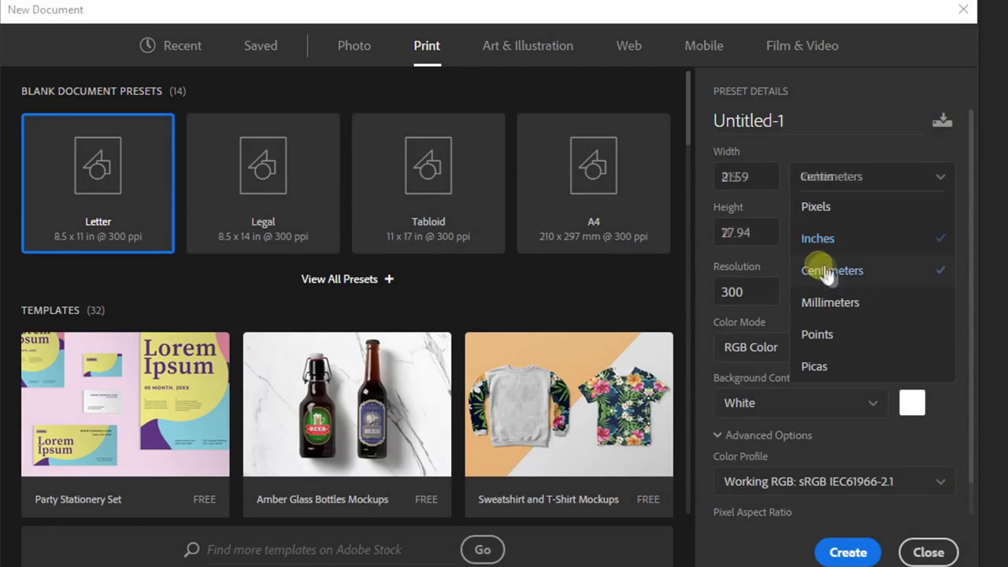
Step: Create a blank 21 × 29.5 cm document at 300 resolution, using centimetre units
left_click(759, 181)
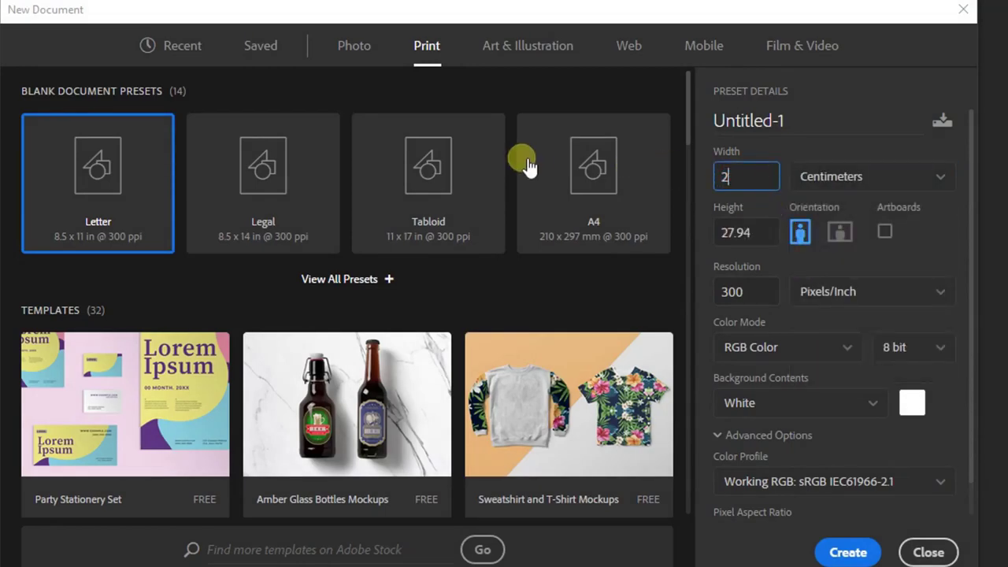
type("1")
key("Tab")
type("29.5")
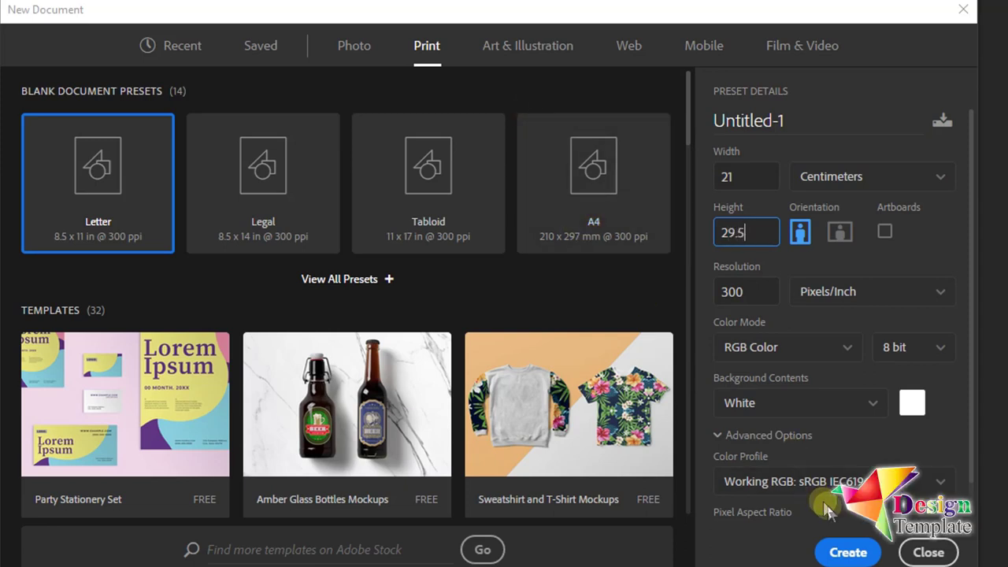
left_click(841, 551)
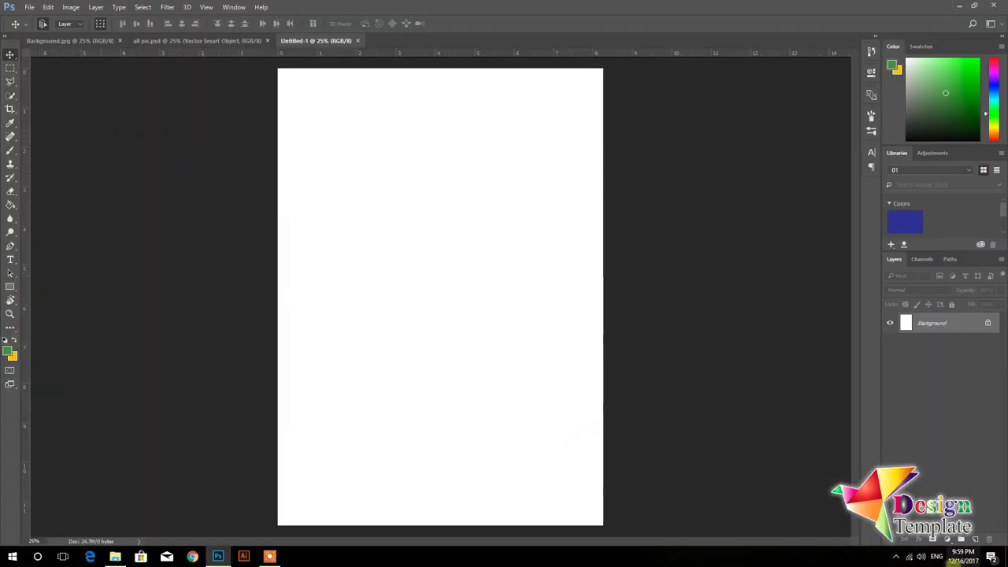
Step: Add a green Solid Color fill layer to the poster
left_click(947, 539)
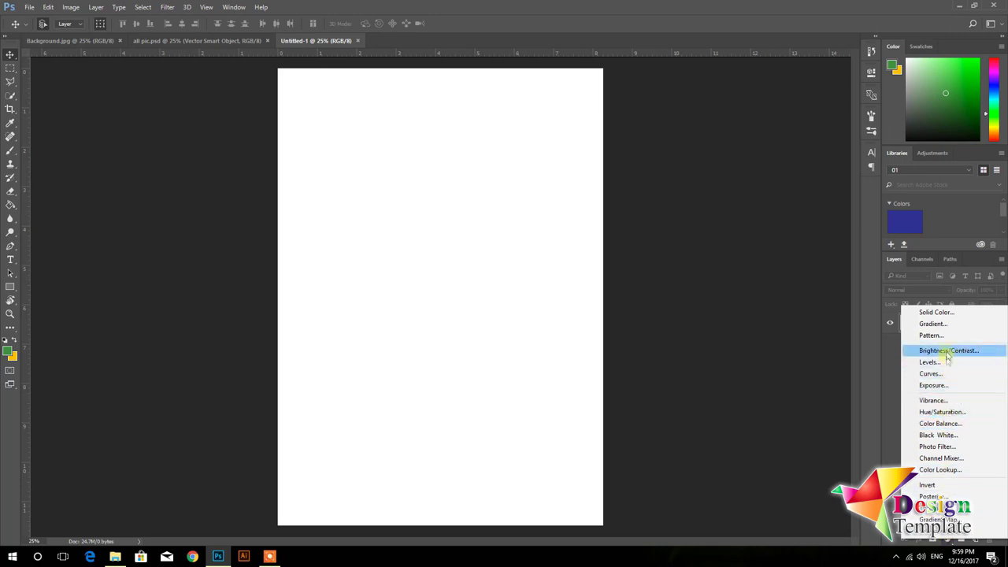
left_click(936, 312)
left_click(740, 111)
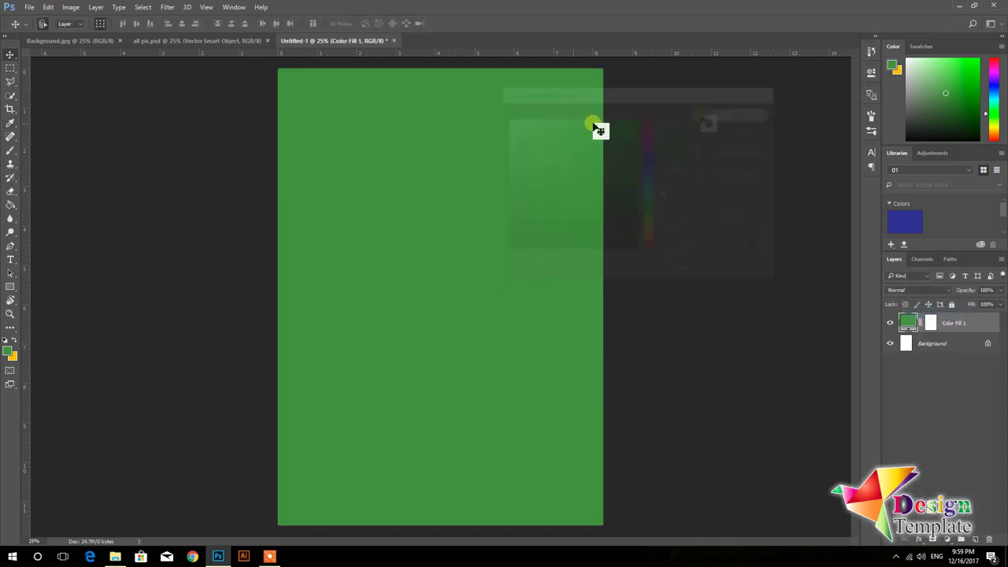
Step: Bring the wood texture from Background.jpg into the poster and align it to the canvas
left_click(84, 40)
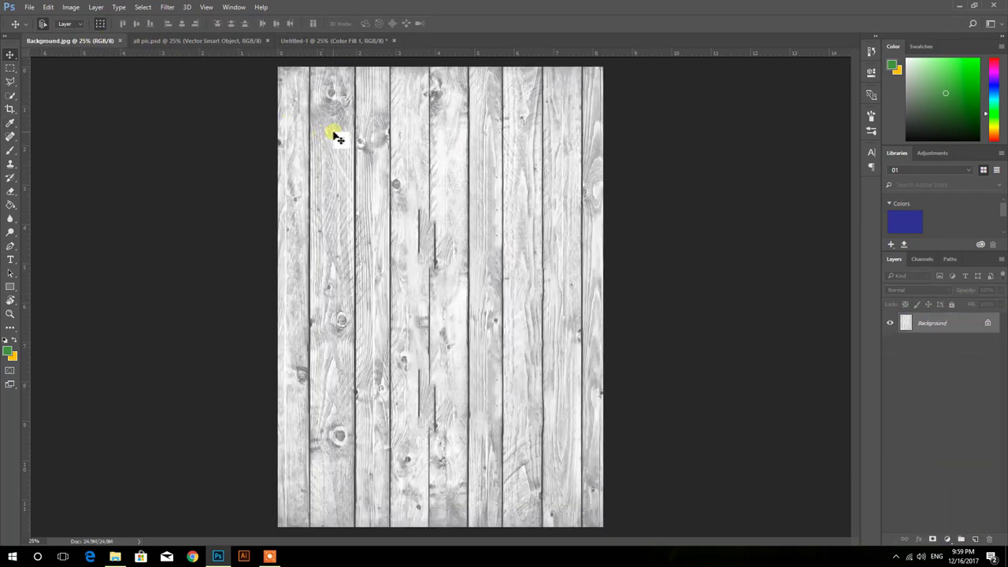
mouse_move(334, 135)
left_mouse_down()
mouse_move(324, 44)
mouse_move(360, 158)
left_mouse_up()
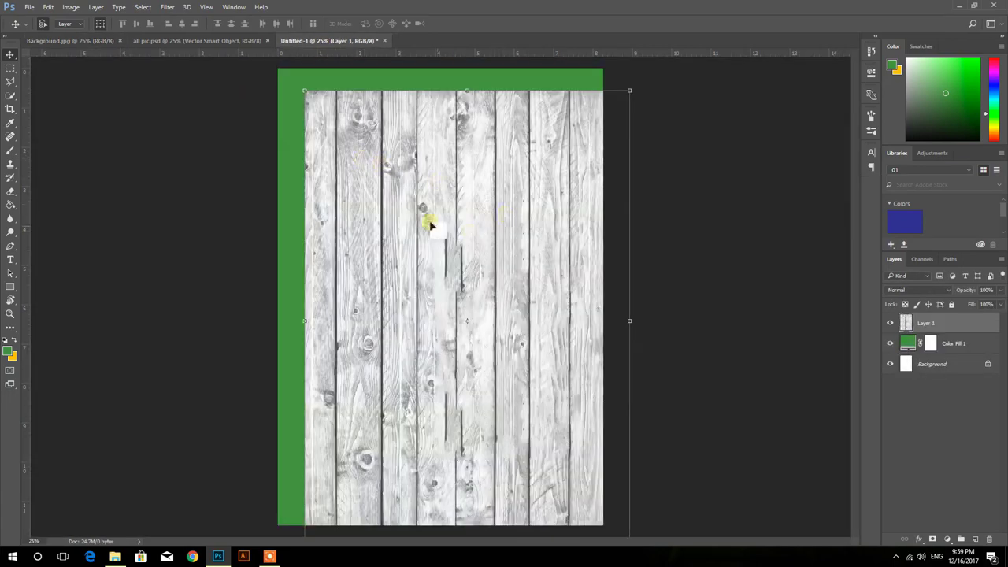
left_click(932, 364, "ctrl")
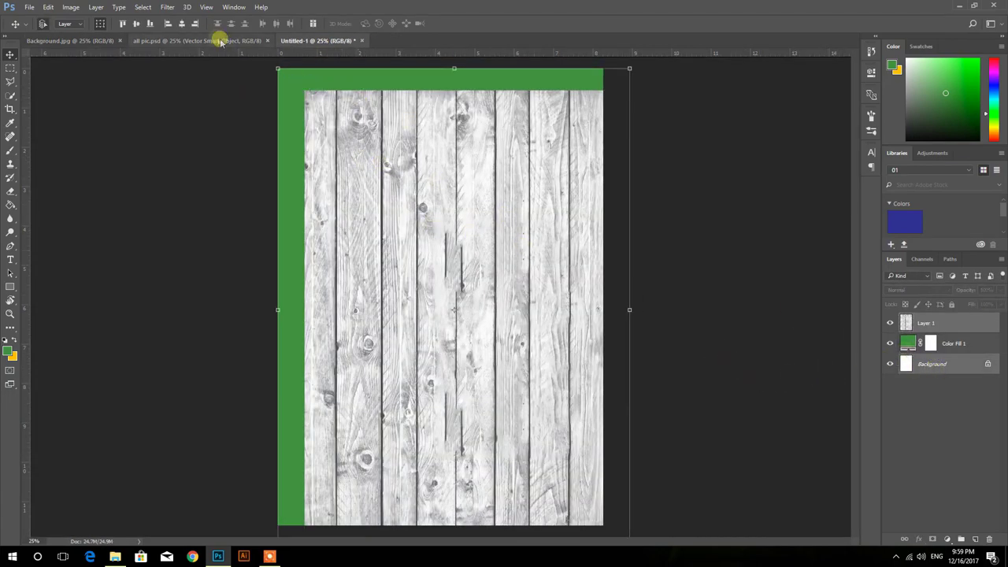
left_click(144, 24)
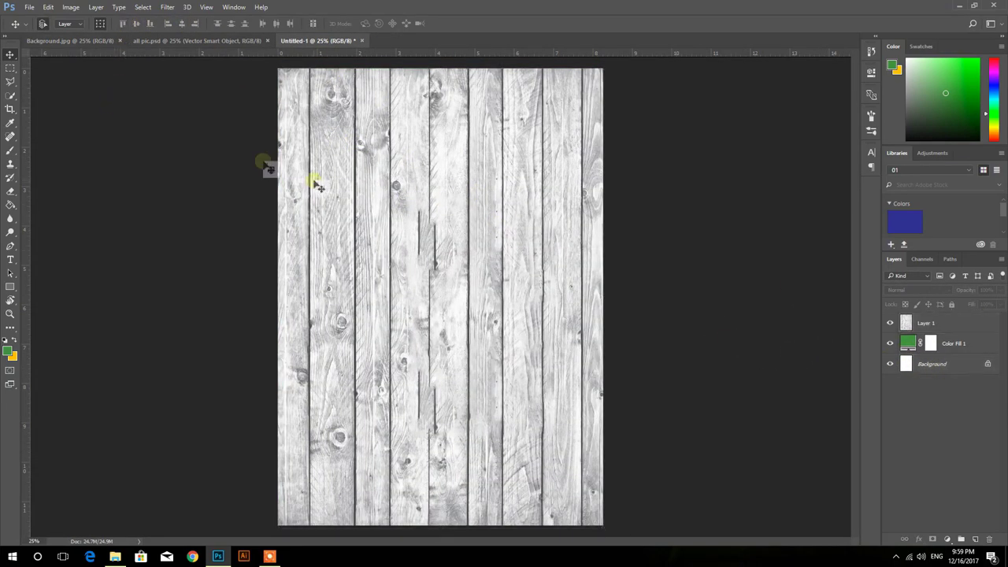
Step: Set the wood texture layer to Linear Burn at about 20% opacity
left_click(932, 292)
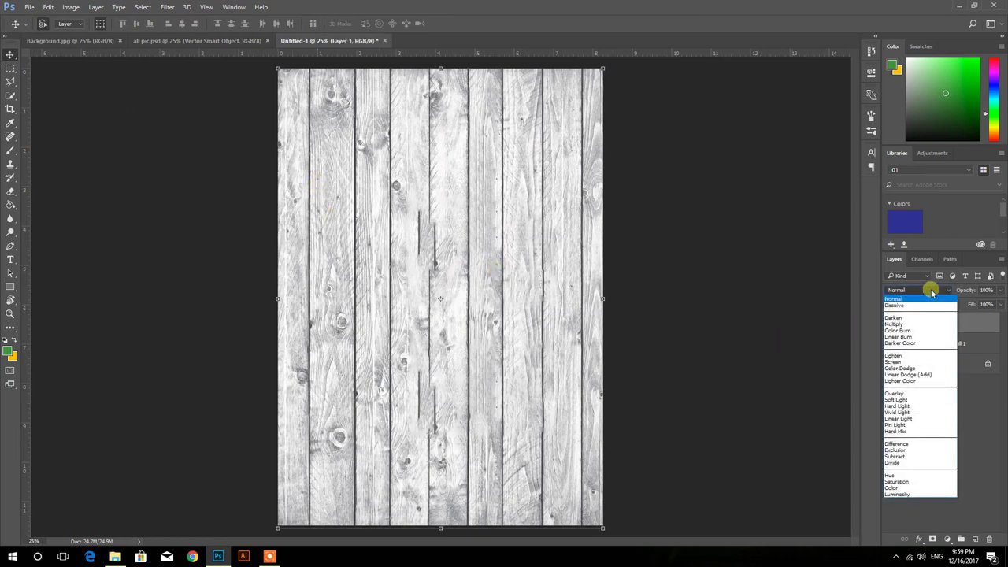
left_click(918, 335)
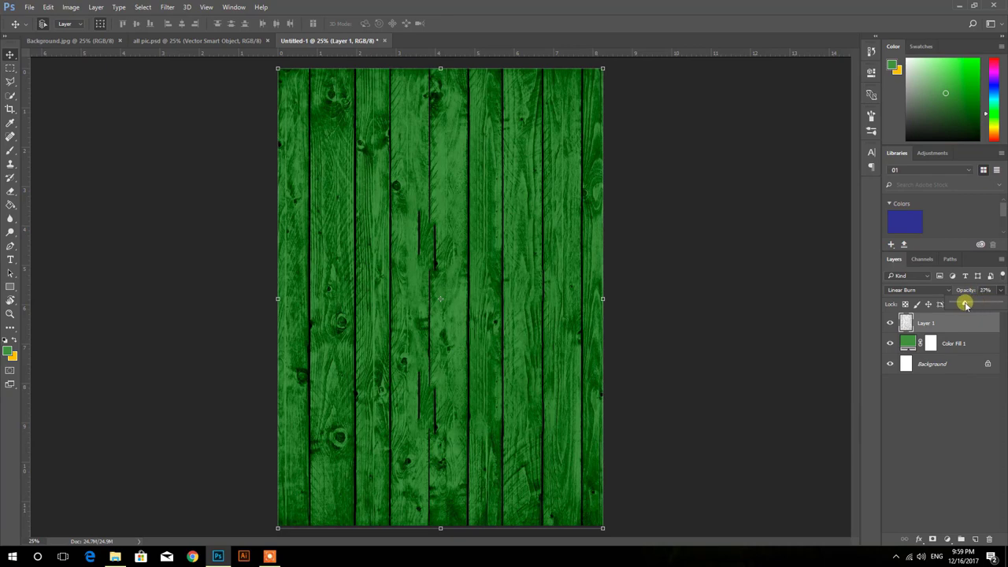
left_click_drag(965, 304, 964, 305)
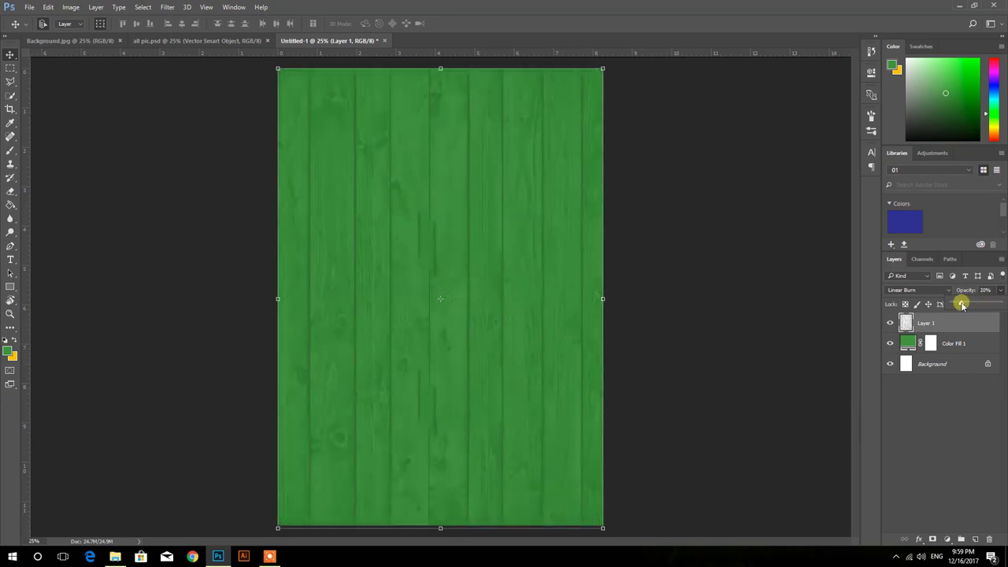
left_click(788, 298)
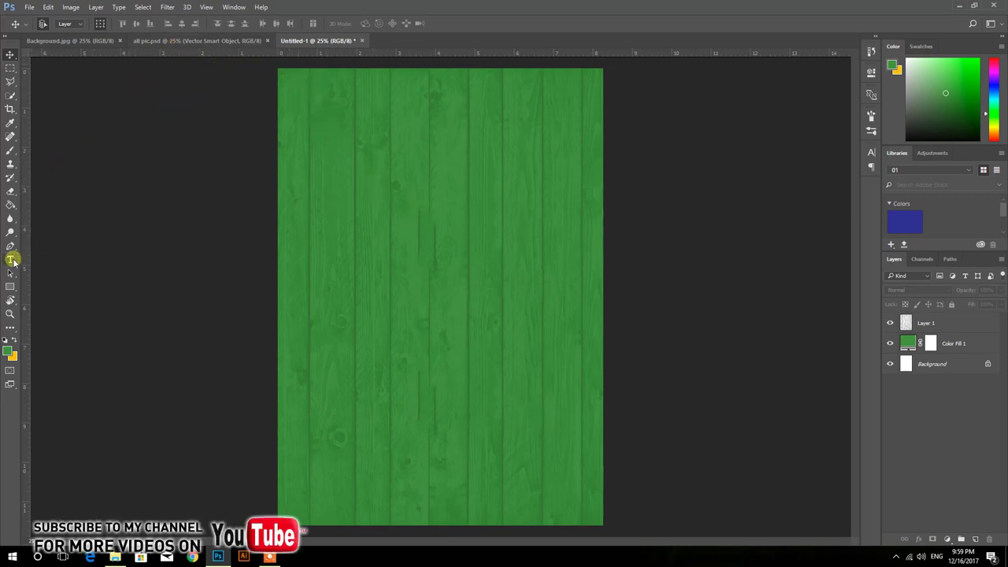
Step: Set up the Type tool with 72 pt Nexa Rust Slab
left_click(11, 260)
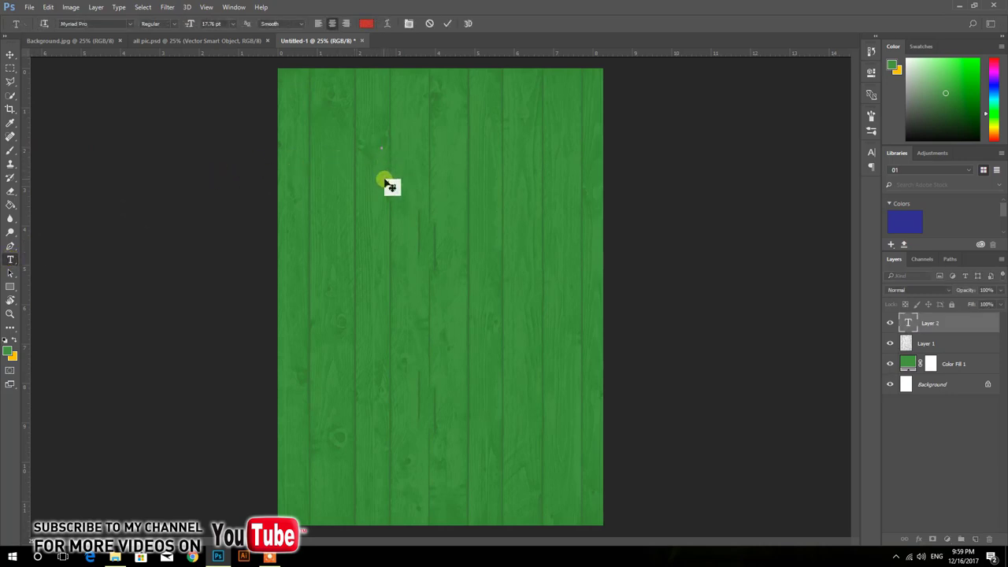
left_click(232, 24)
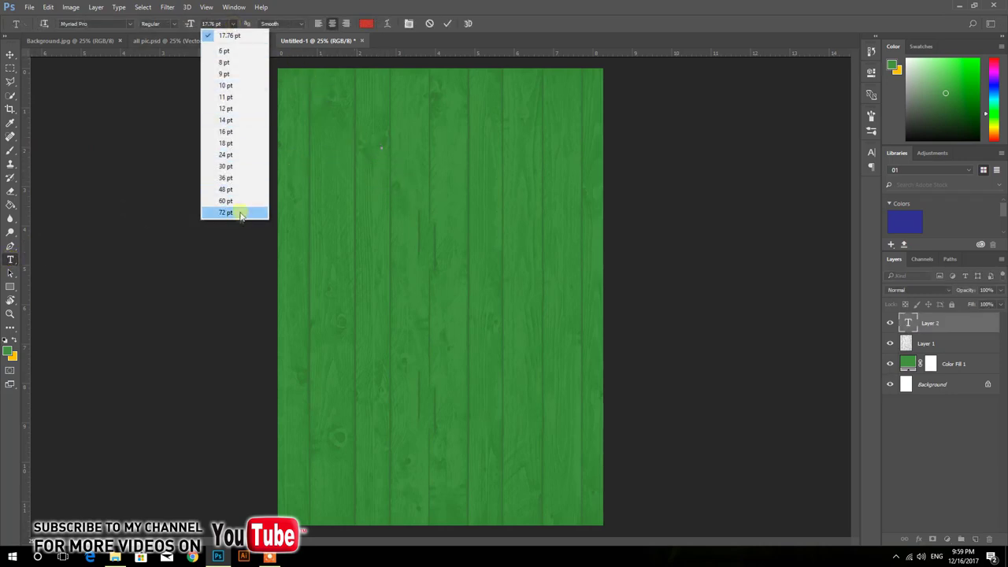
left_click(236, 212)
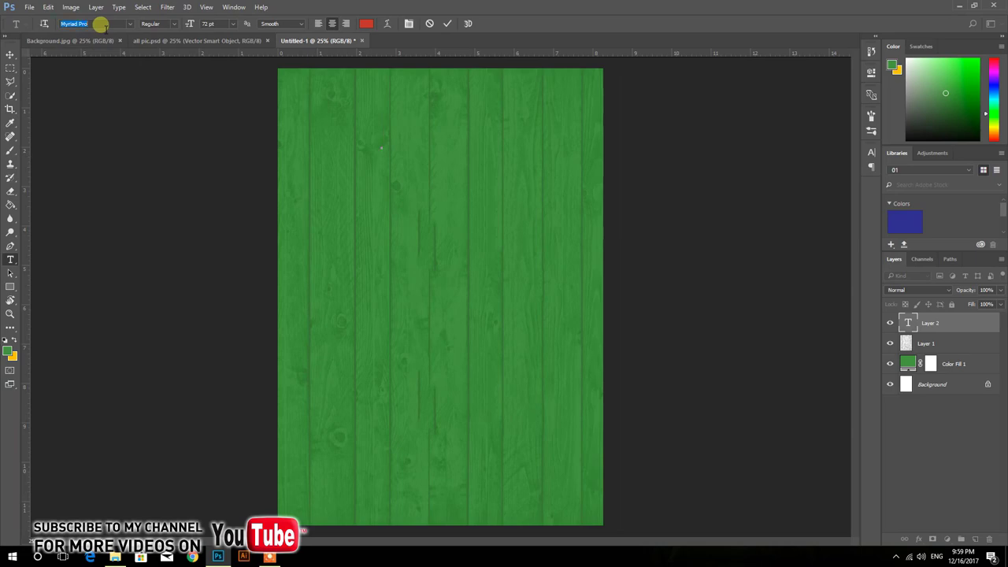
type("ne")
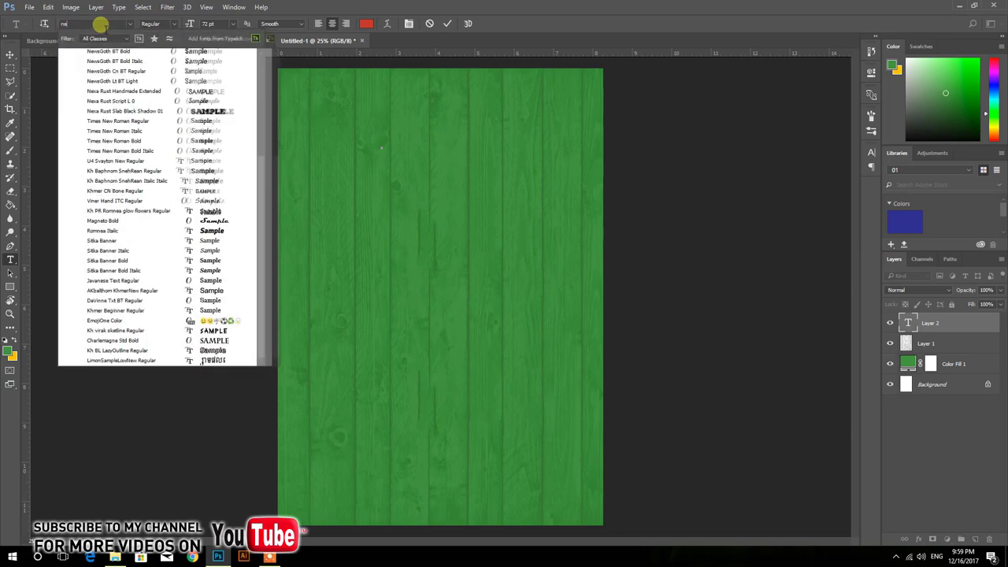
type("x")
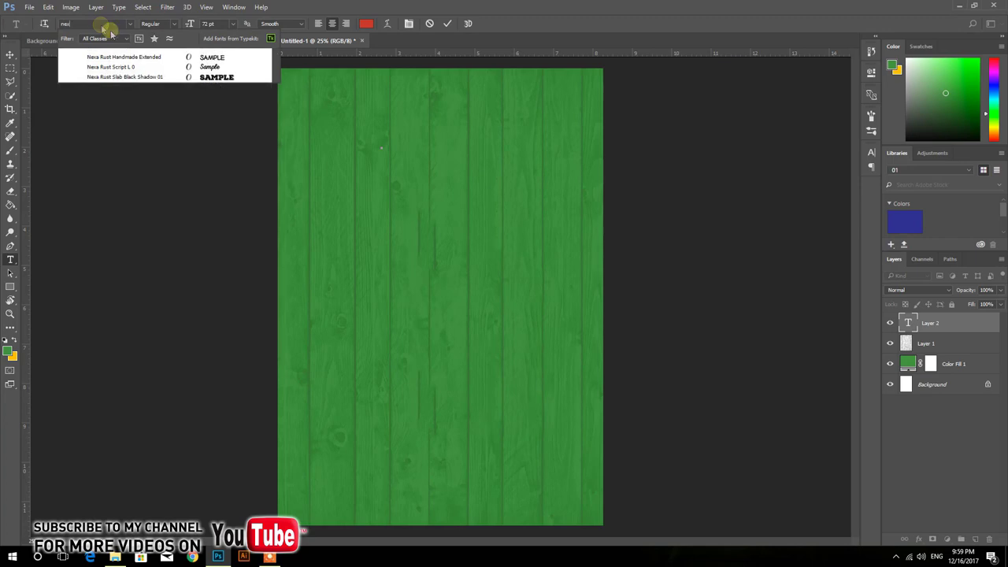
left_click(120, 77)
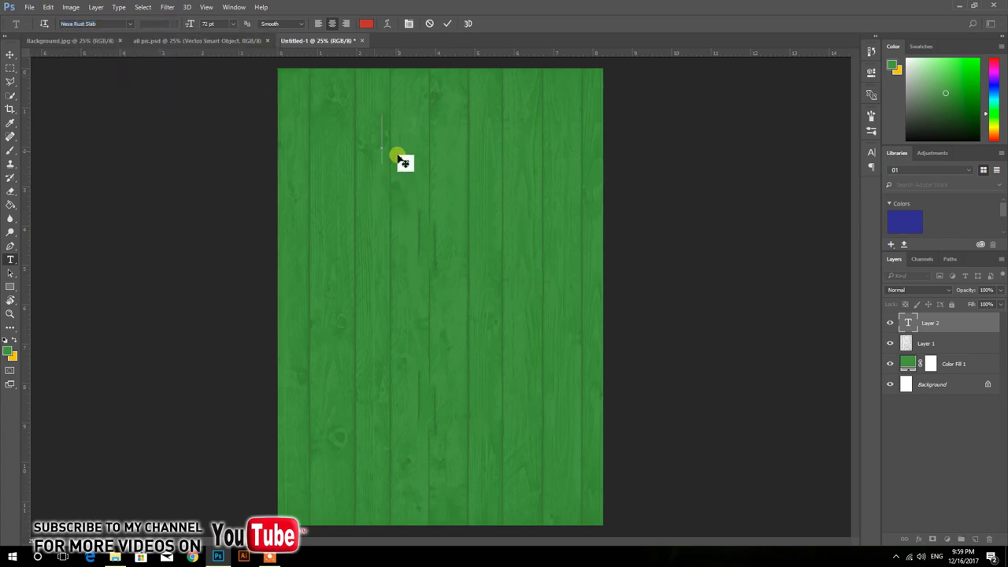
Step: Type FAST in white on the canvas and select the text
left_click(366, 24)
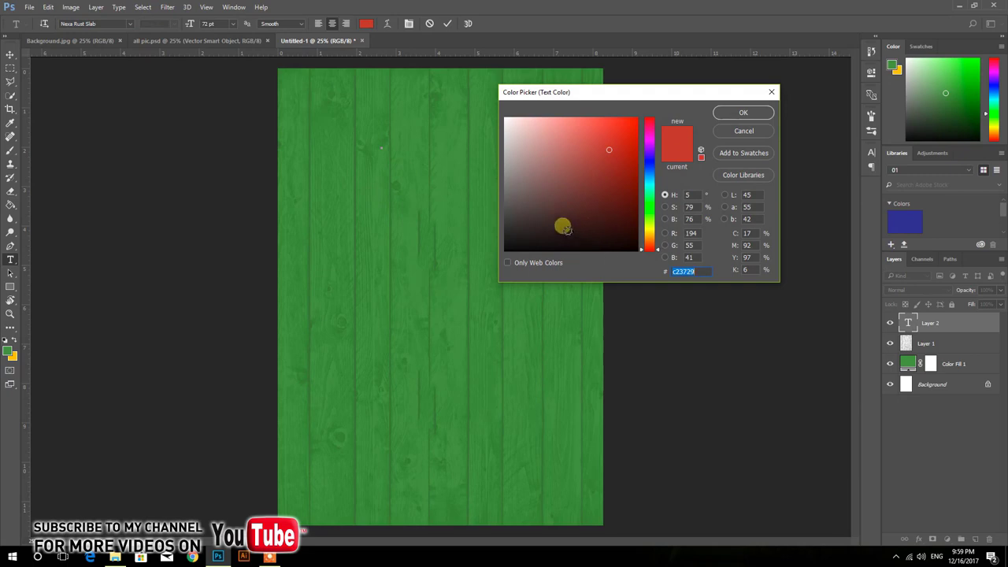
left_click_drag(564, 229, 482, 78)
left_click(743, 112)
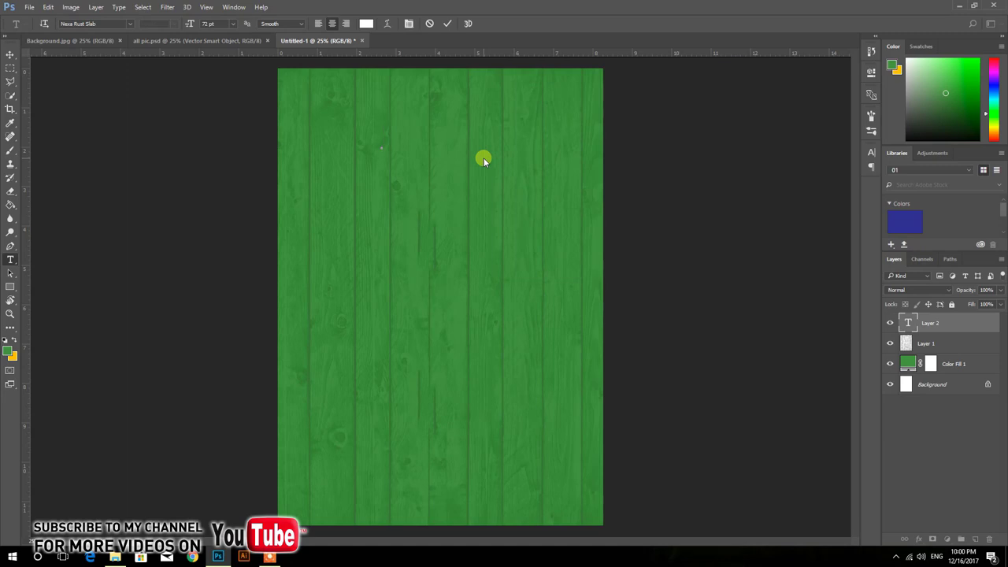
type("FS")
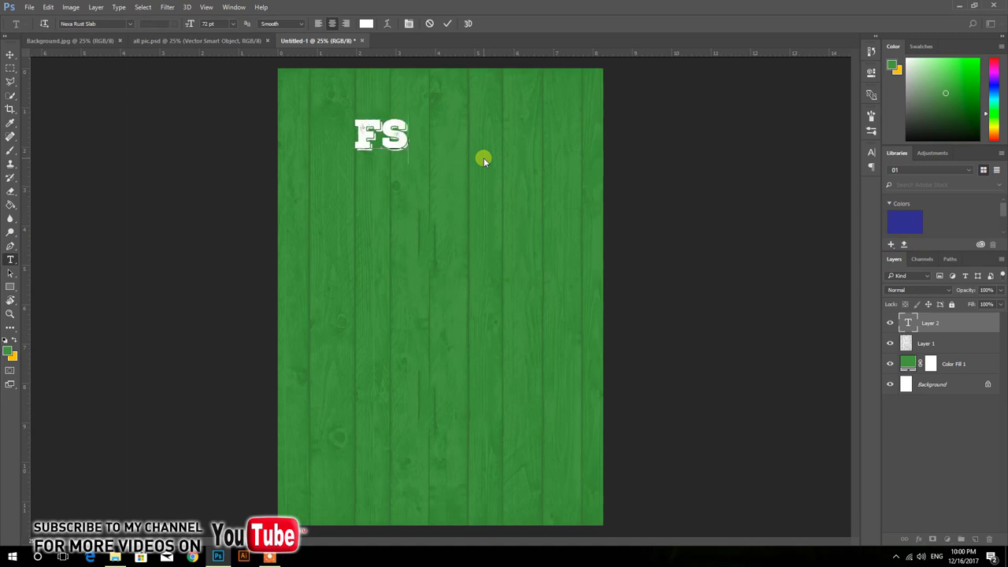
key("BackSpace")
type("AST")
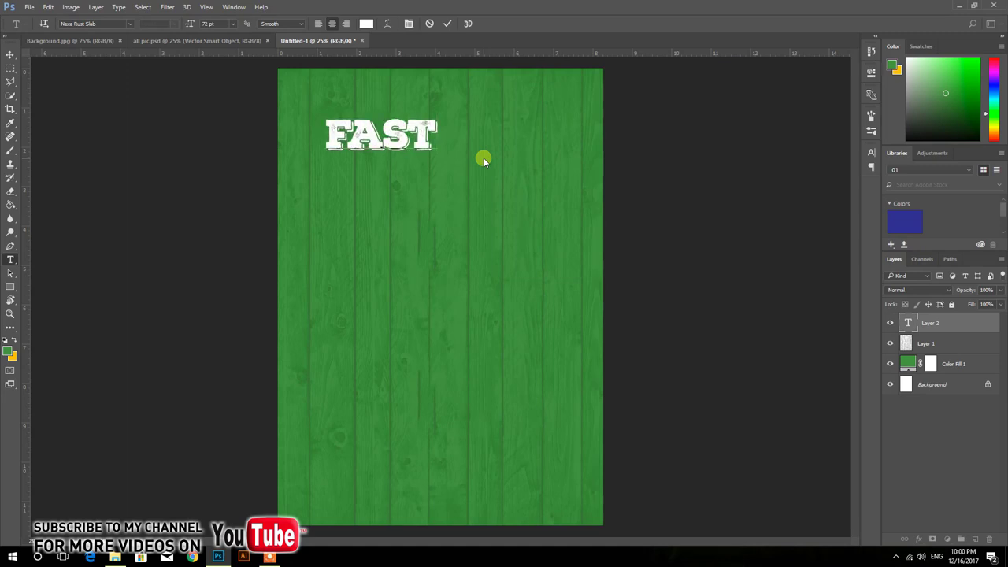
key("ctrl+a")
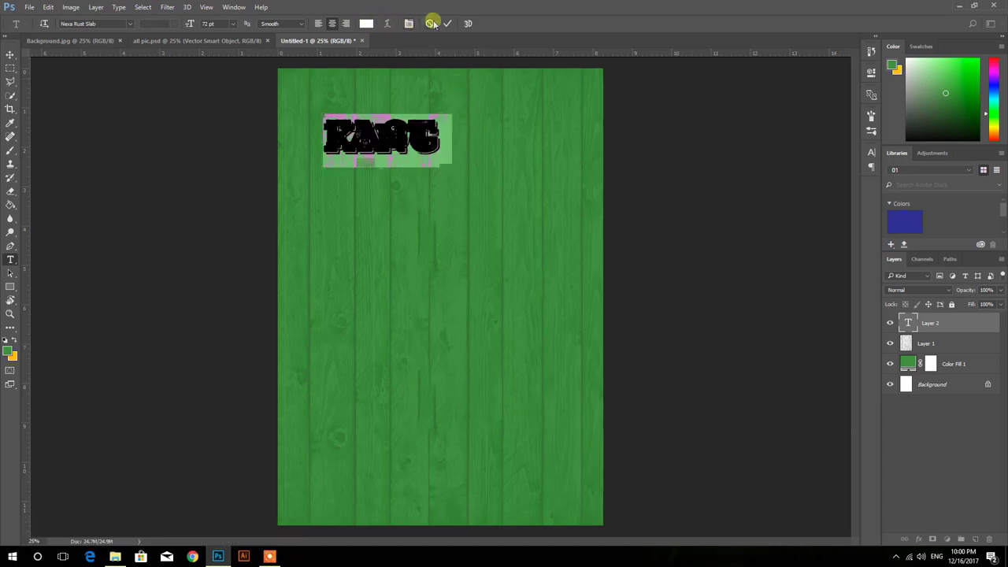
Step: Raise the FAST KING heading's leading to 61 pt in the Character panel and commit the text
left_click(409, 24)
left_click(850, 181)
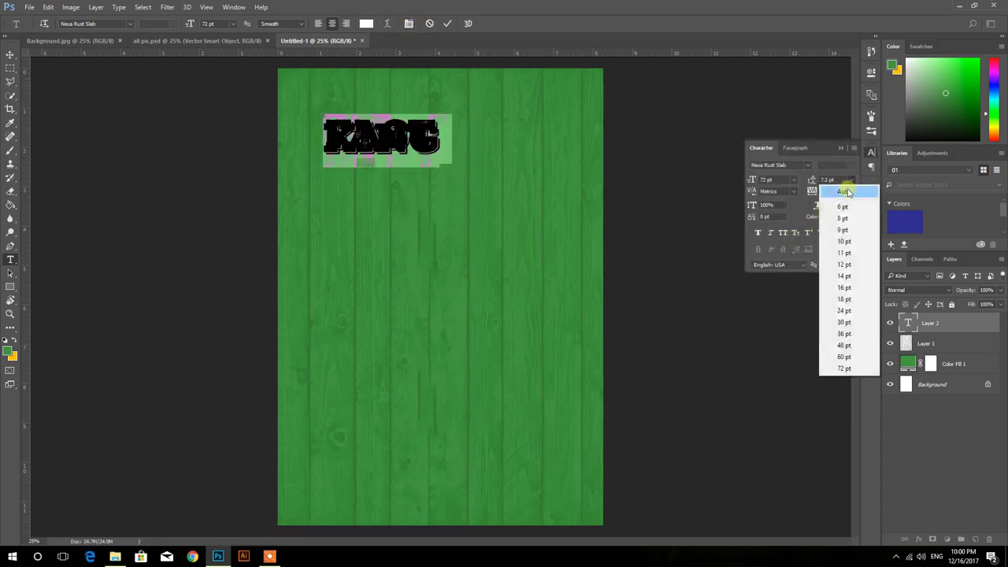
left_click(843, 191)
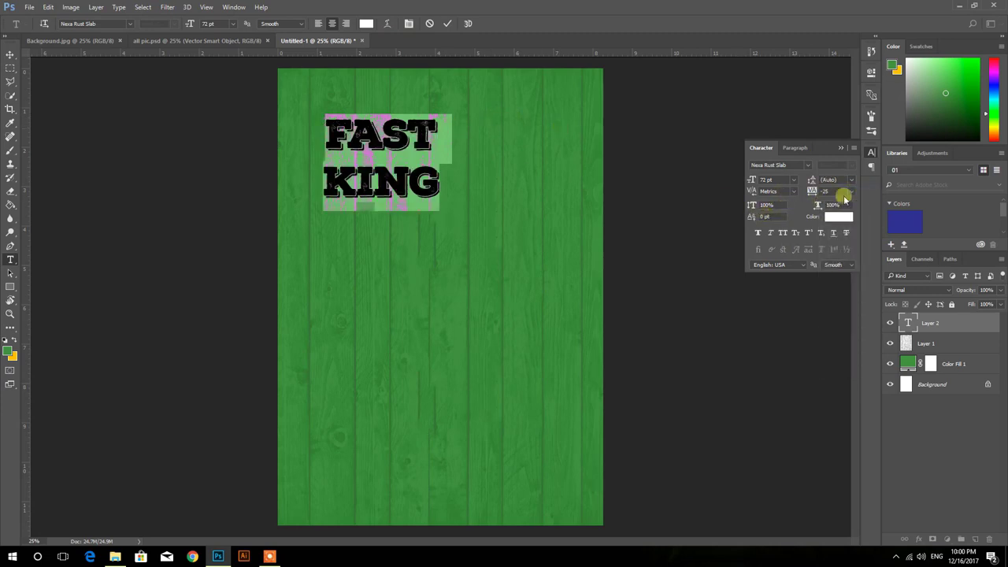
left_click(851, 181)
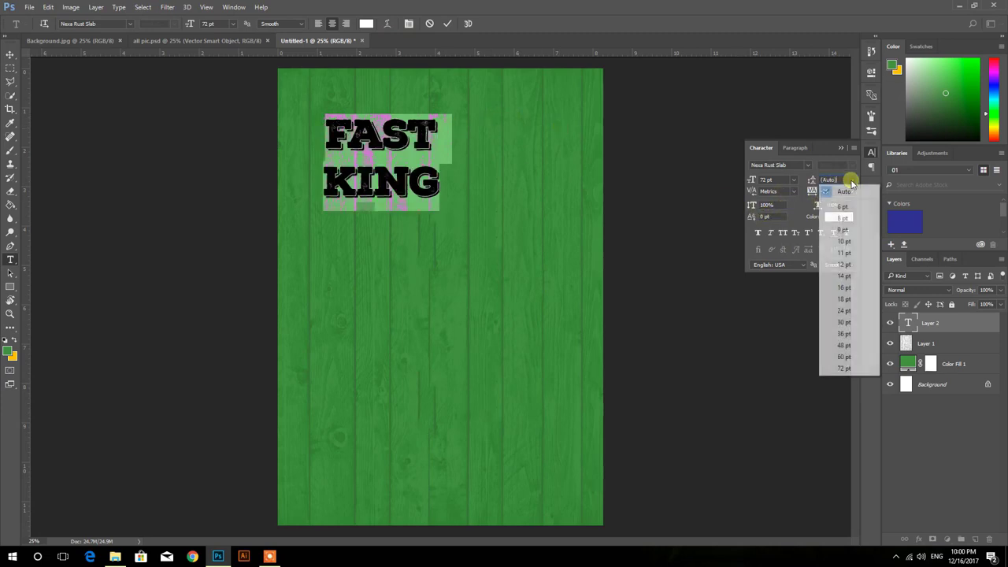
left_click(846, 261)
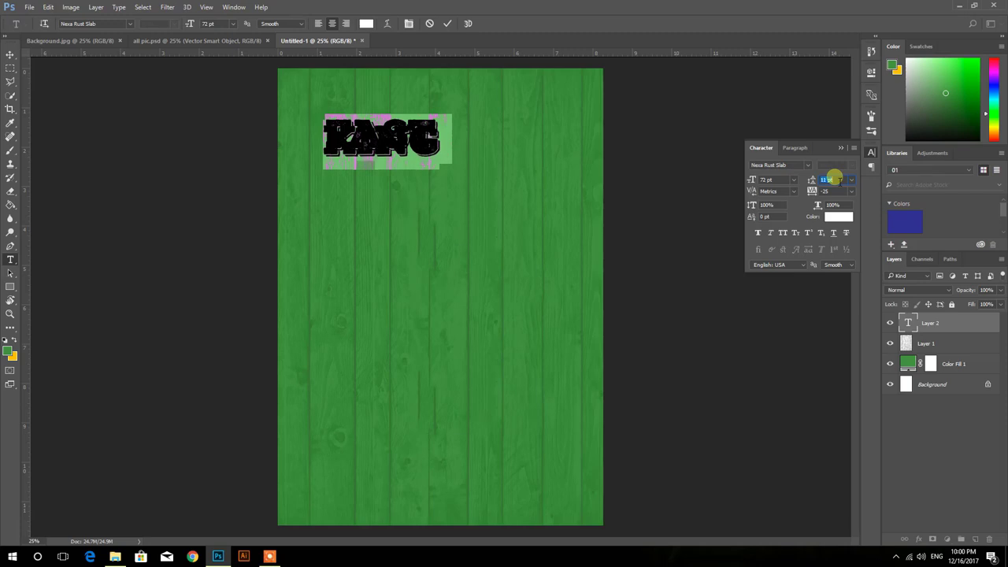
scroll(834, 180, "up", 10)
scroll(835, 179, "up", 12)
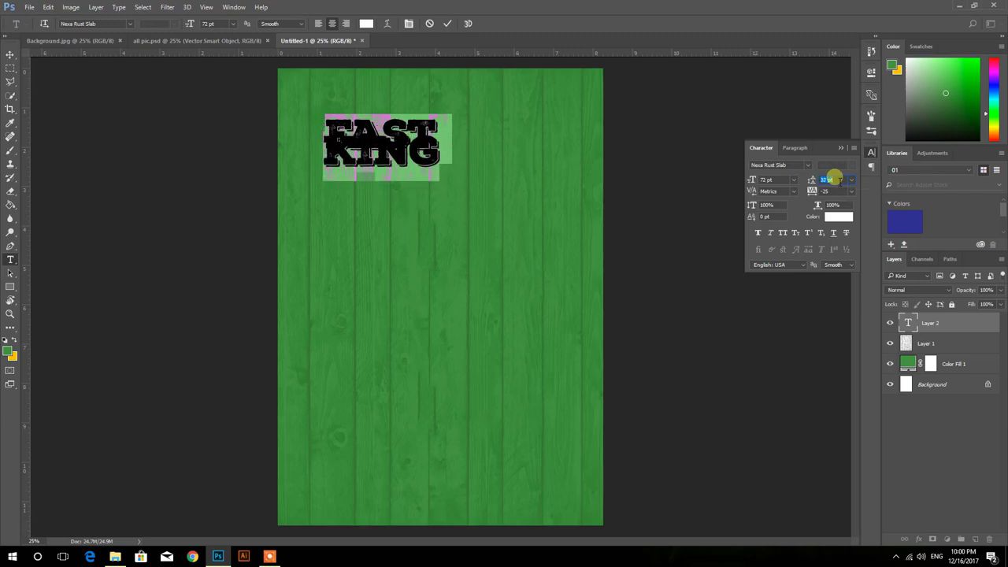
scroll(834, 180, "up", 11)
scroll(835, 179, "up", 11)
scroll(835, 180, "up", 4)
scroll(834, 180, "up", 2)
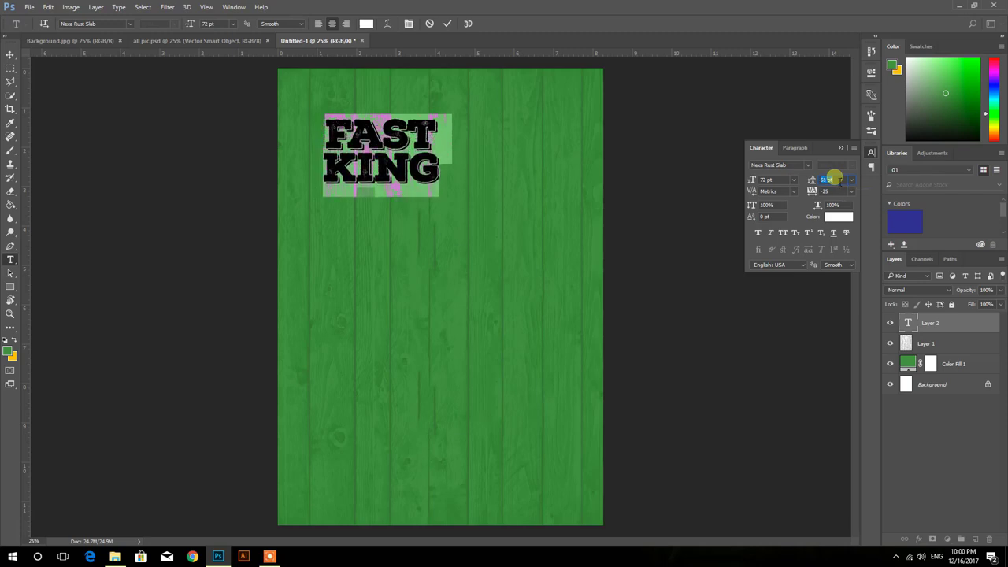
left_click(446, 24)
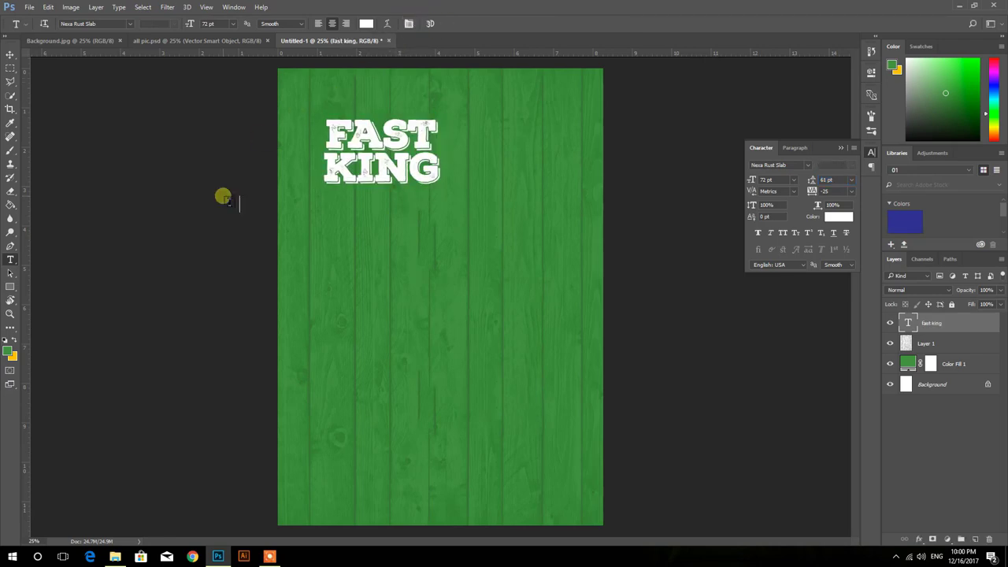
left_click(10, 55)
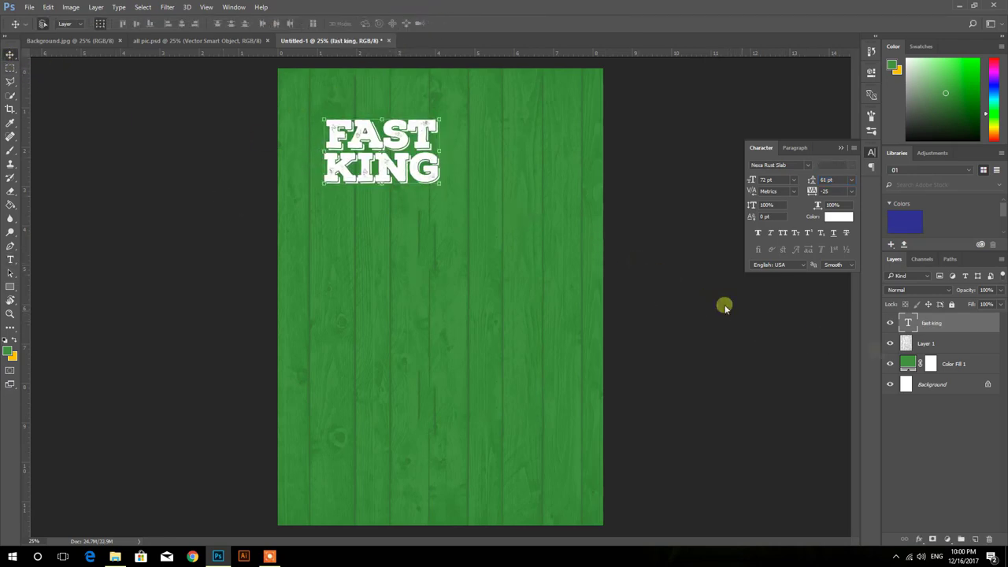
Step: Centre the FAST KING heading horizontally on the page and move it up slightly
left_click(932, 384)
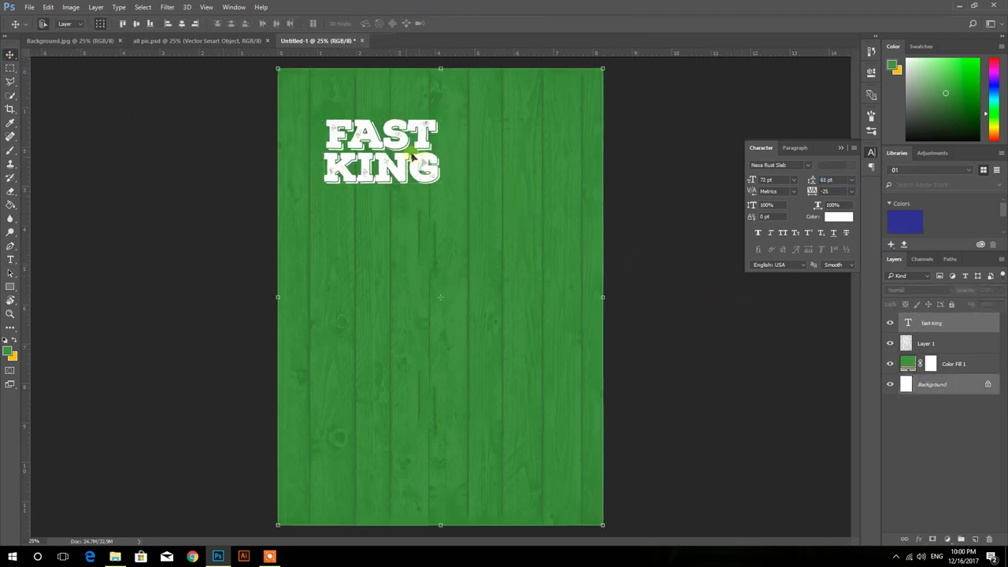
left_click(184, 24)
left_click(313, 156)
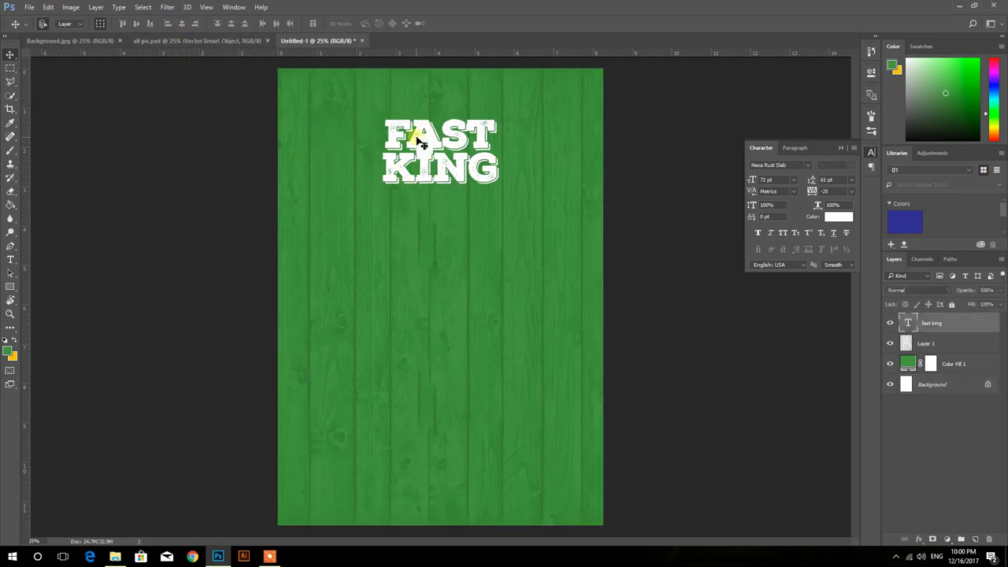
left_click_drag(417, 140, 417, 129)
Step: Enlarge the heading to about 111% and add a Stroke layer effect
key("ctrl+t")
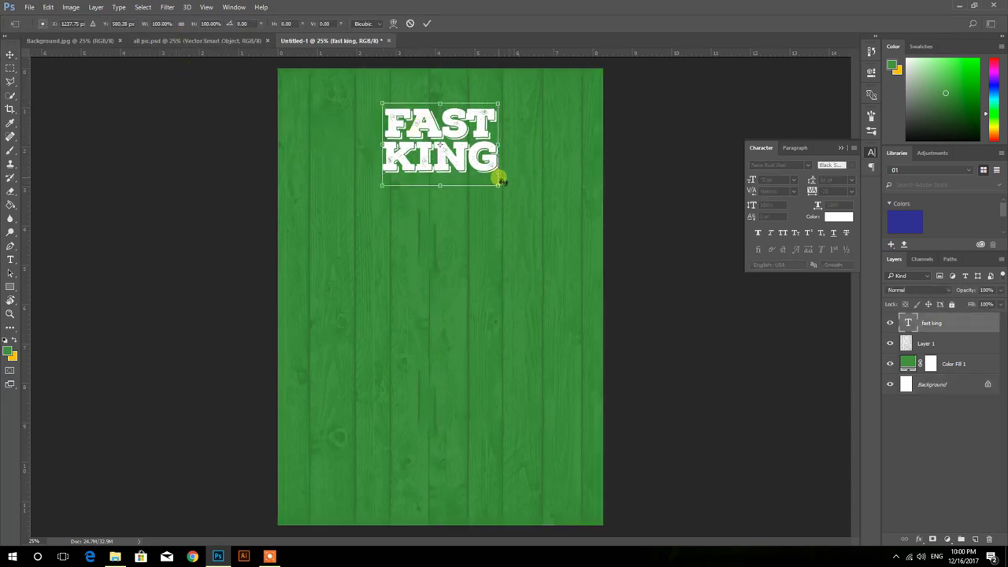
left_click_drag(498, 186, 501, 193)
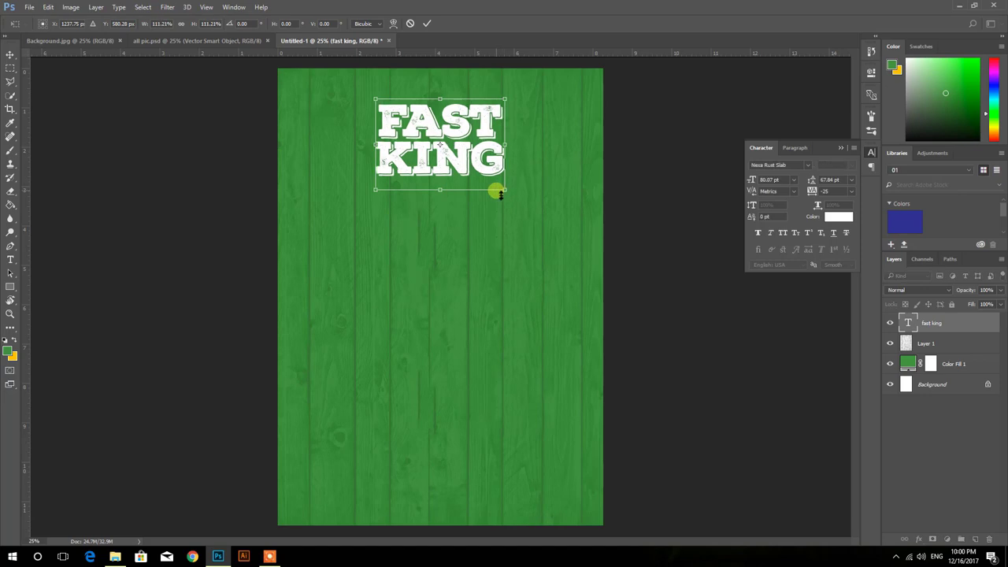
key("Return")
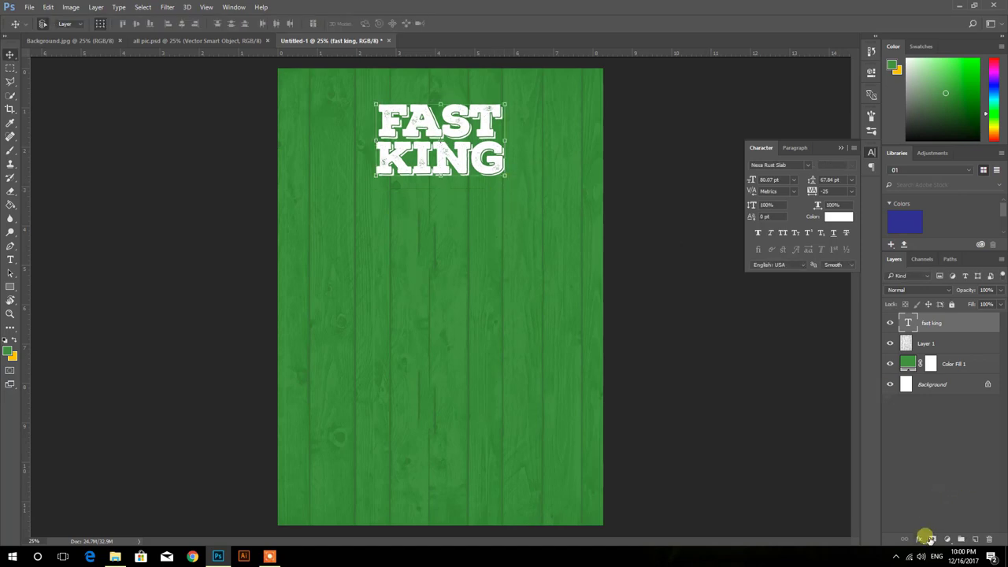
left_click(931, 538)
left_click(931, 438)
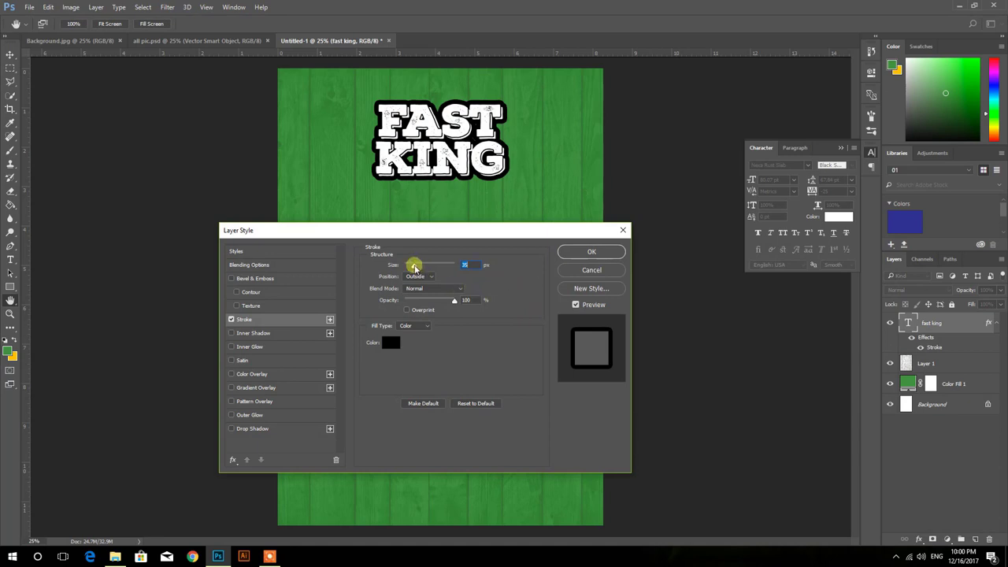
Step: Confirm the black stroke, then type 'Food & Drink' in red Tekton Pro Bold below the heading
left_click(589, 251)
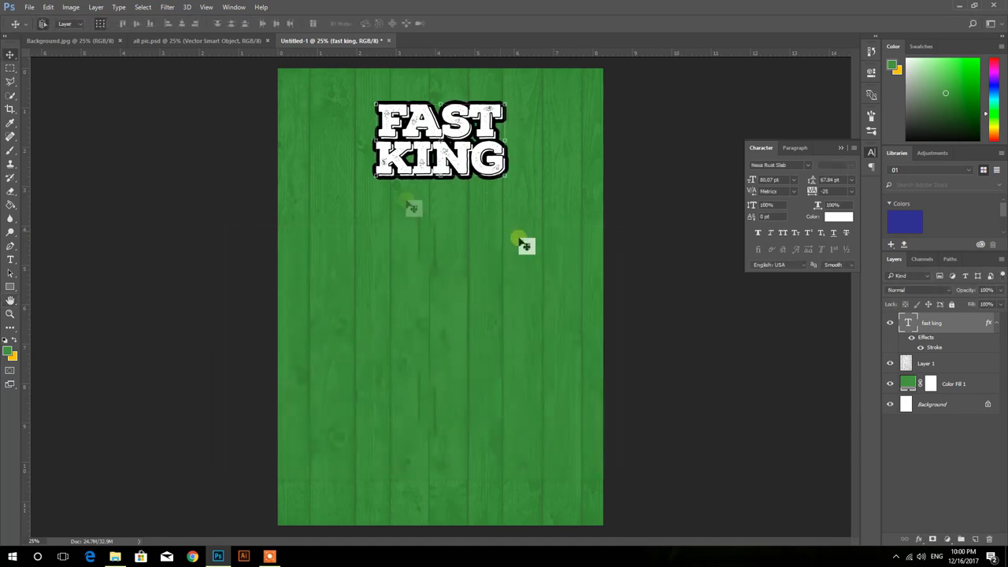
left_click(221, 139)
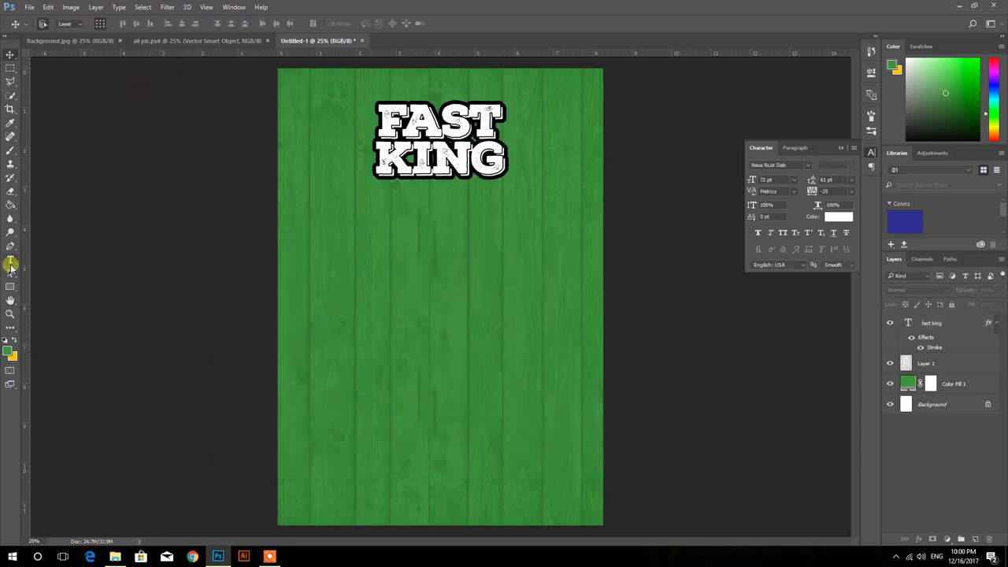
left_click(10, 264)
left_click(383, 214)
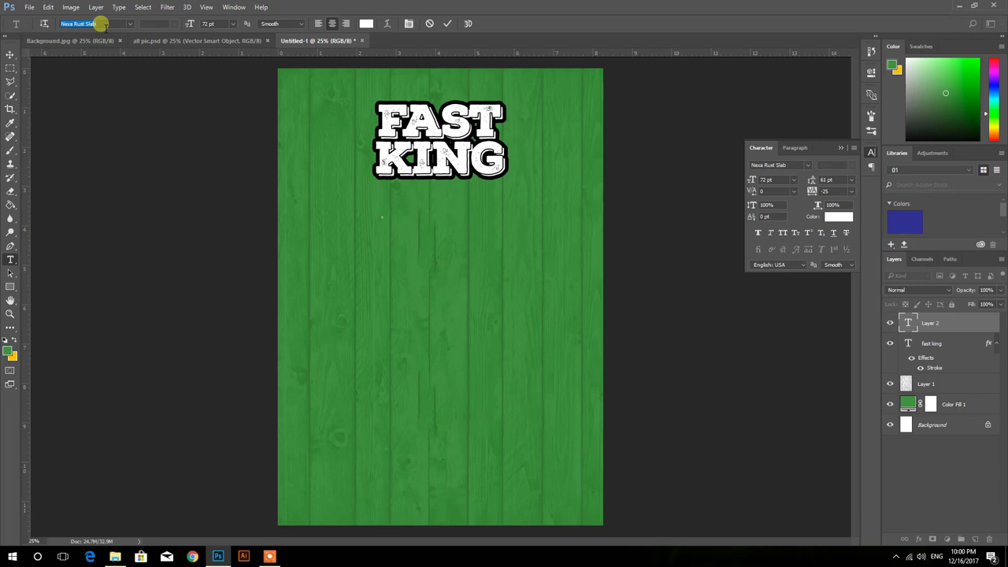
type("te")
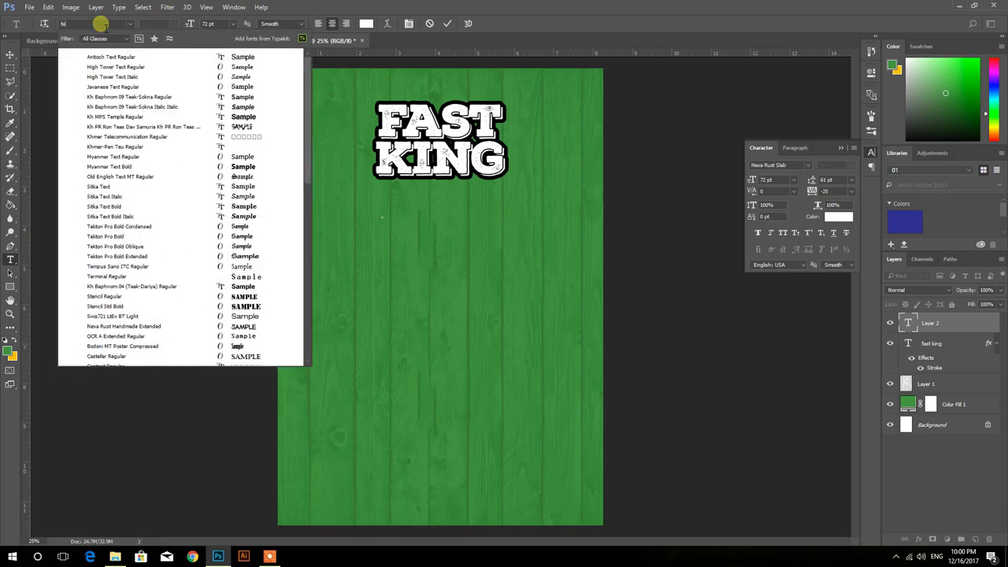
type("k")
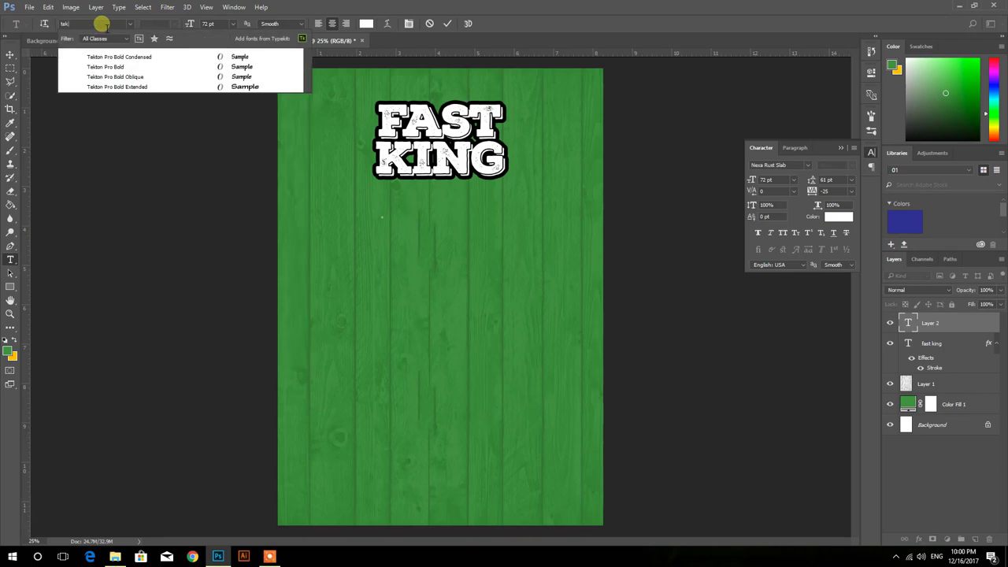
left_click(153, 60)
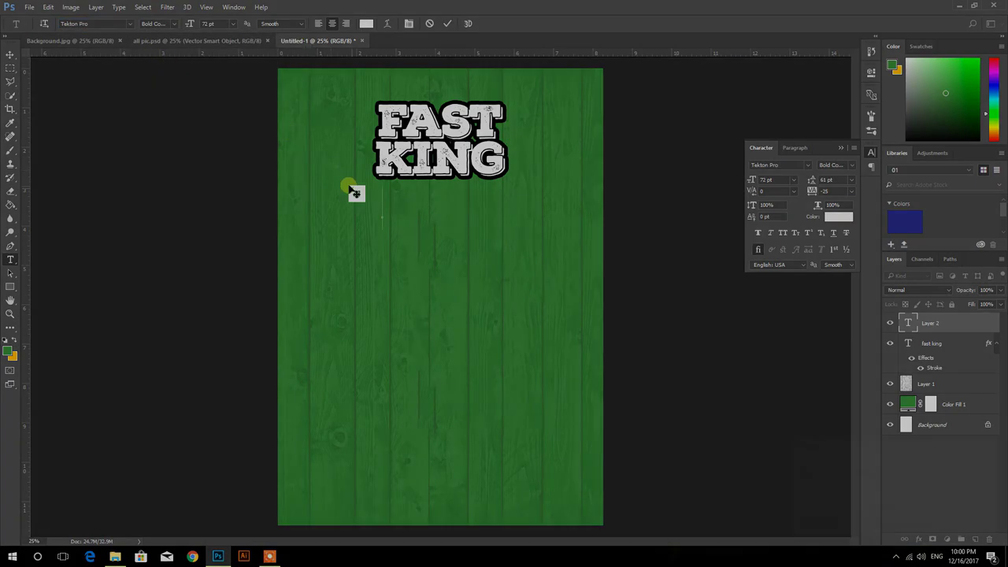
type("Food")
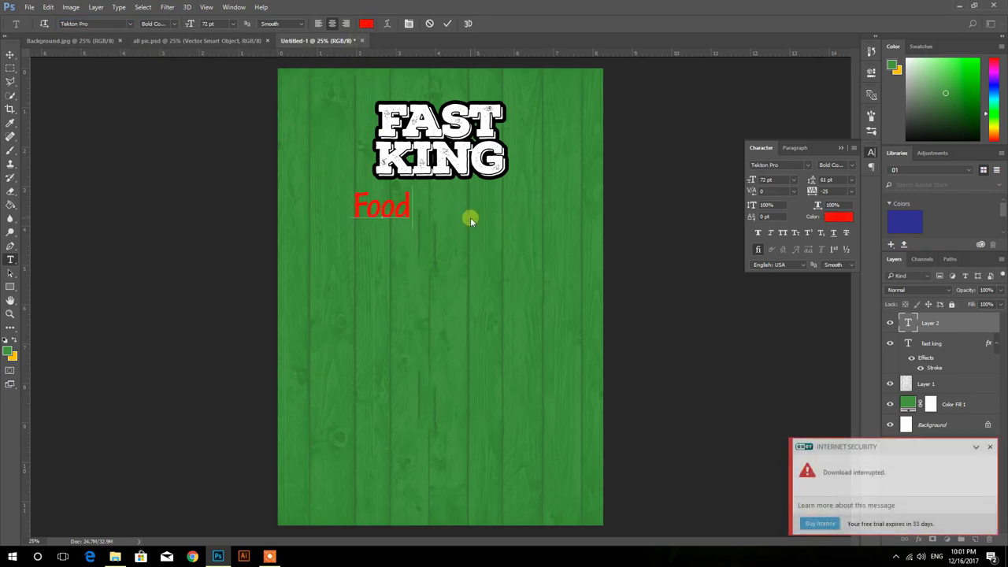
type(" & ")
type("Drink")
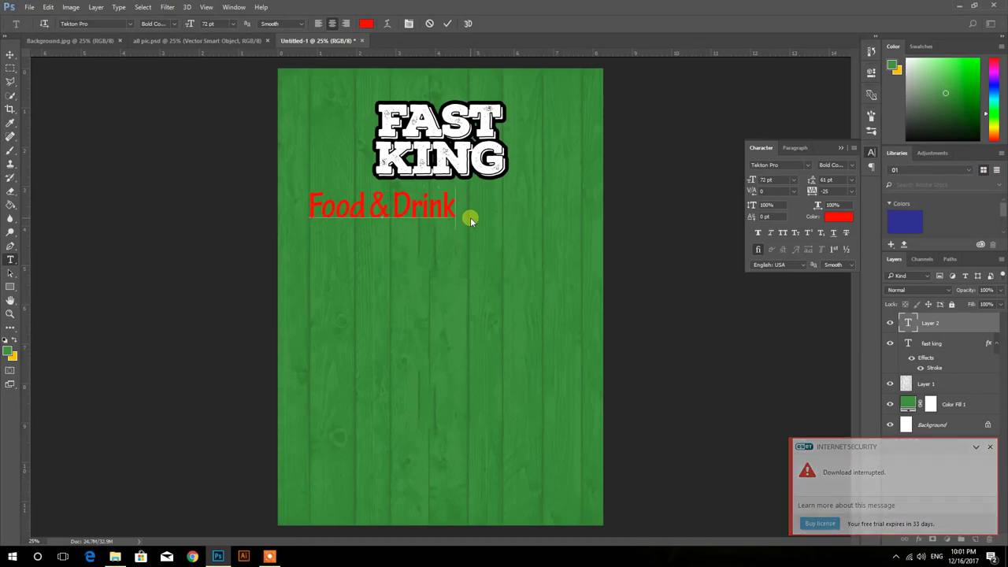
Step: Nudge 'Food & Drink' right and down and place the all pic.psd yellow ribbon behind it
left_click(448, 23)
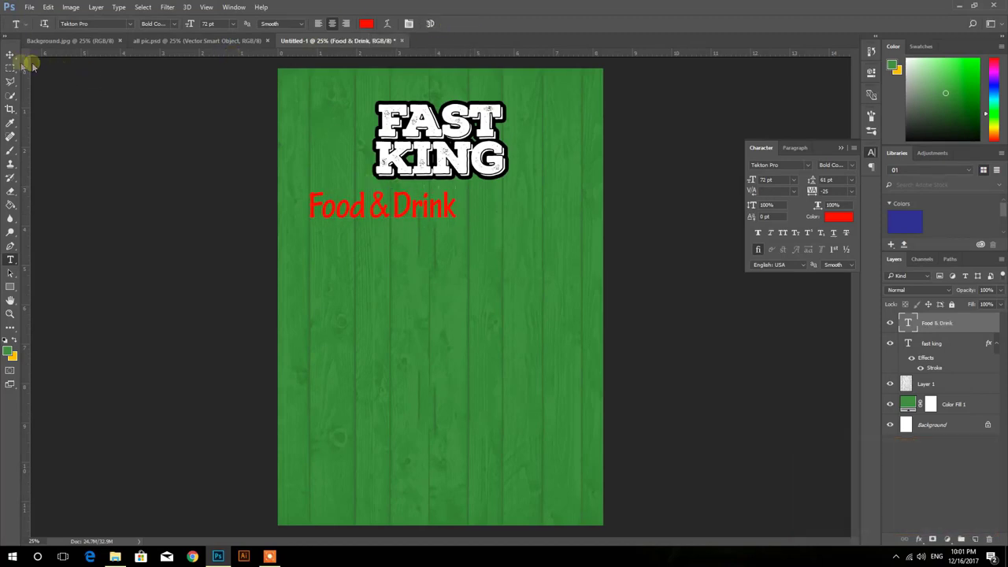
left_click(14, 59)
left_click_drag(378, 212, 417, 225)
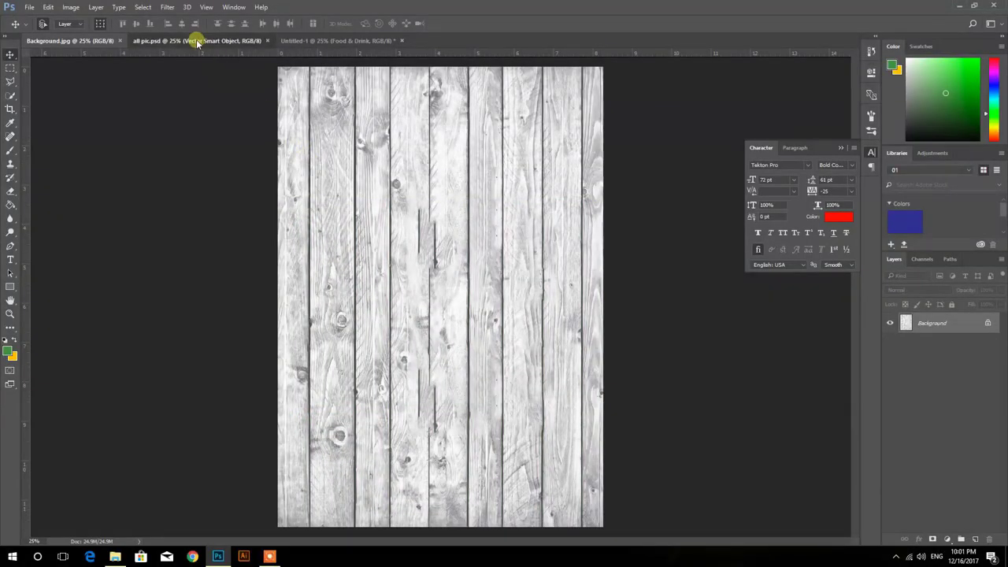
left_click(198, 41)
mouse_move(434, 263)
left_mouse_down()
mouse_move(296, 41)
mouse_move(446, 236)
mouse_move(476, 207)
left_mouse_up()
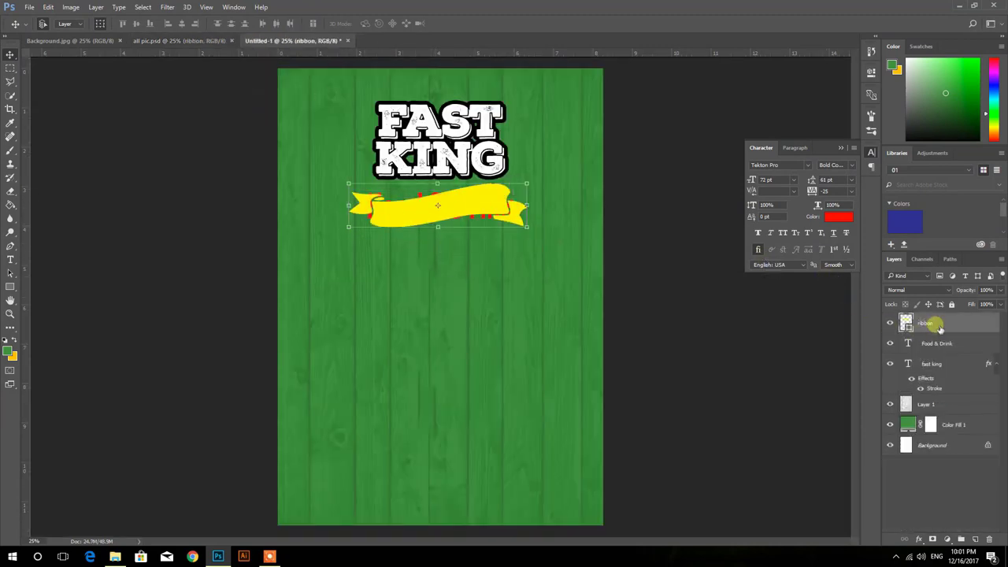
left_click_drag(940, 329, 949, 349)
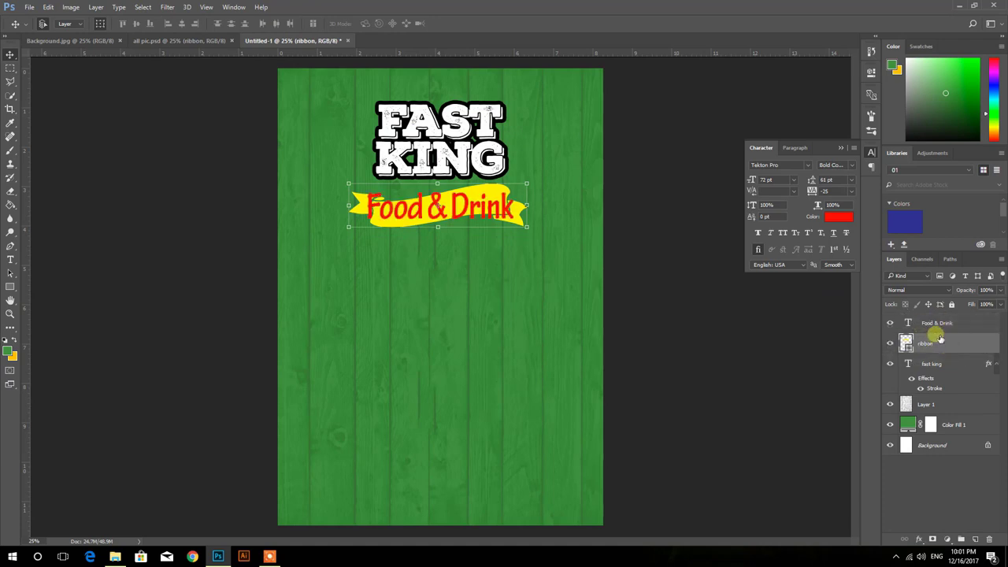
Step: Shrink the Food & Drink text to about 86% to fit the ribbon
left_click(938, 324)
key("ctrl+t")
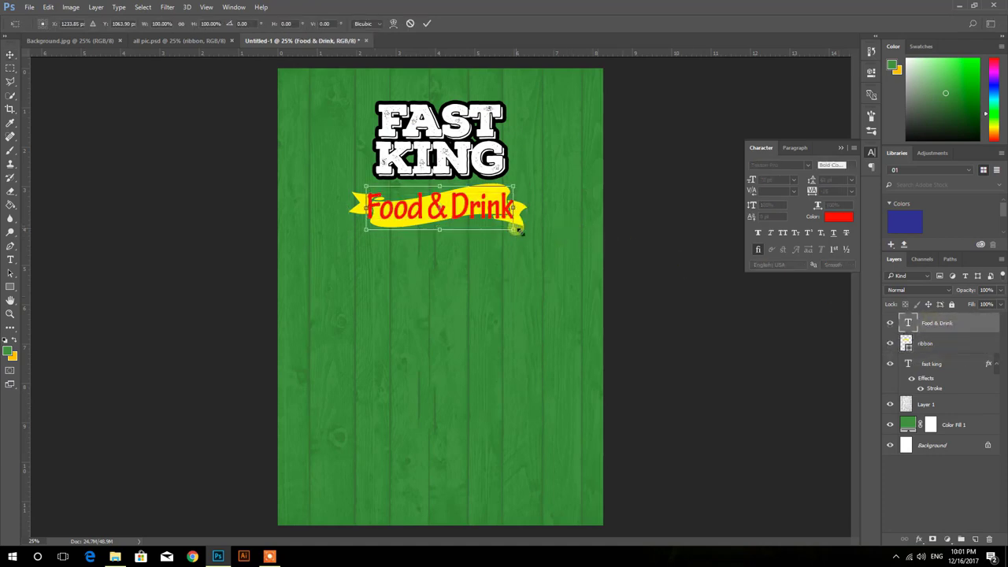
left_click_drag(514, 231, 506, 230)
key("Return")
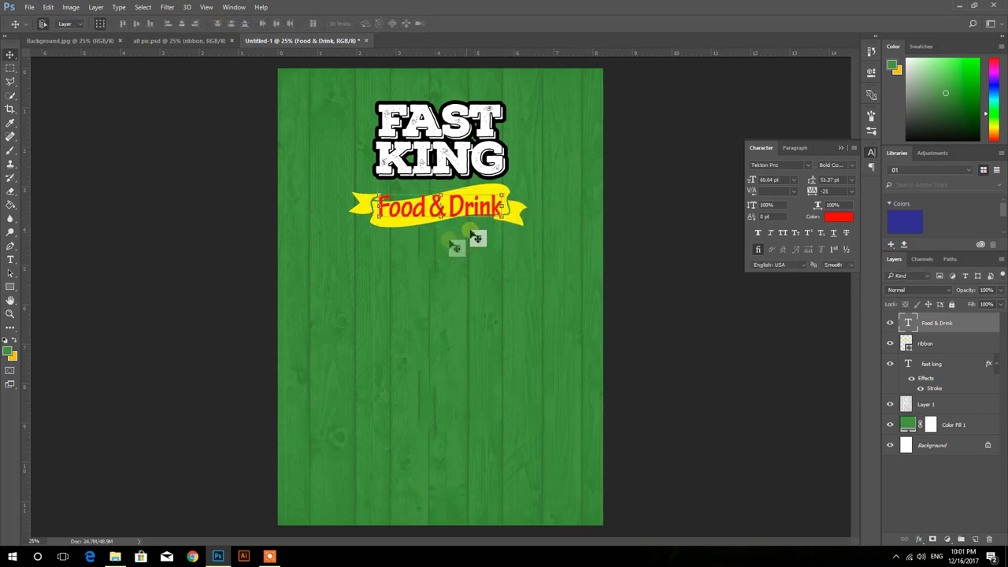
key("t")
left_click(425, 207)
Step: Apply a Flag warp to the Food & Drink text so it follows the ribbon
key("ctrl+a")
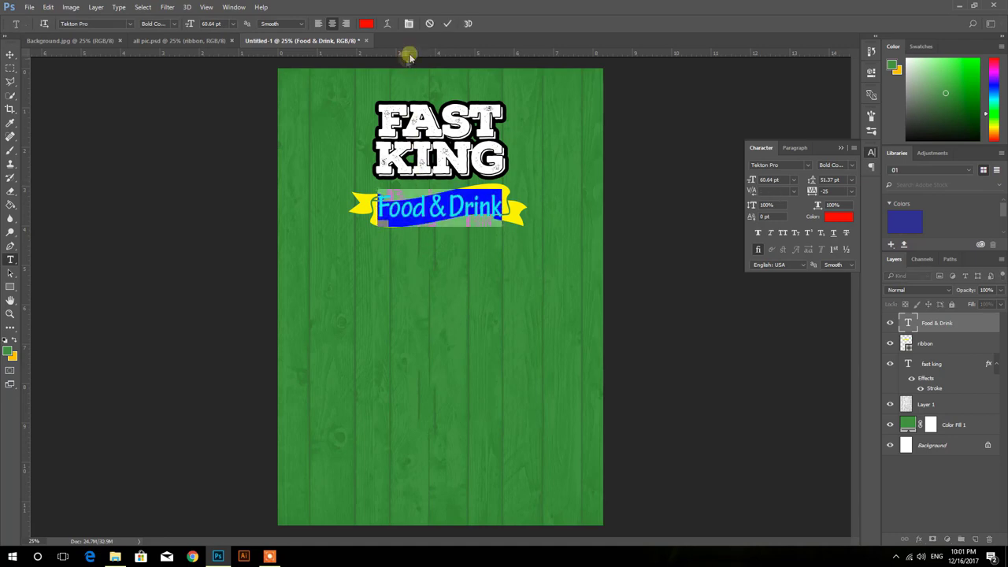
left_click(410, 23)
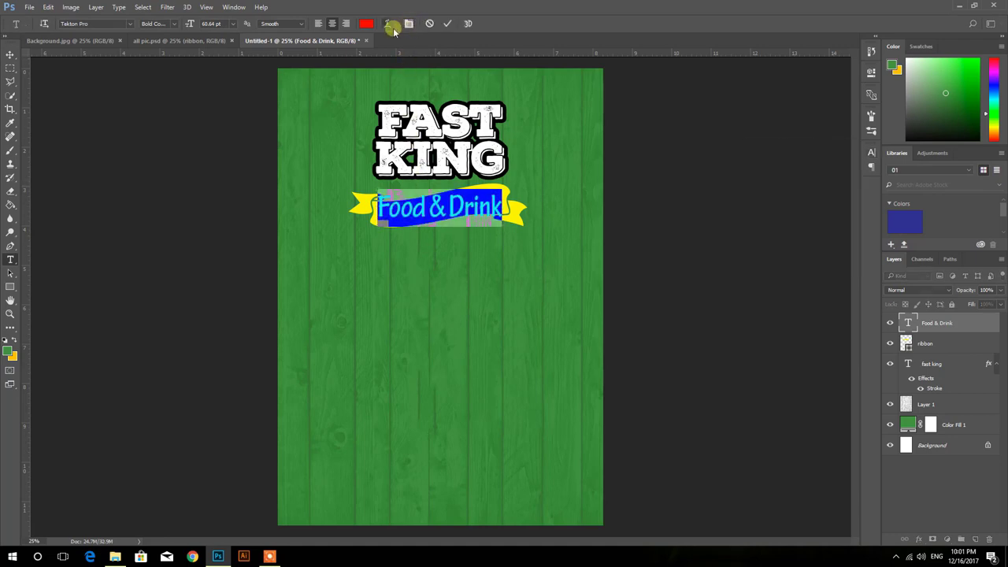
left_click(391, 24)
left_click(516, 331)
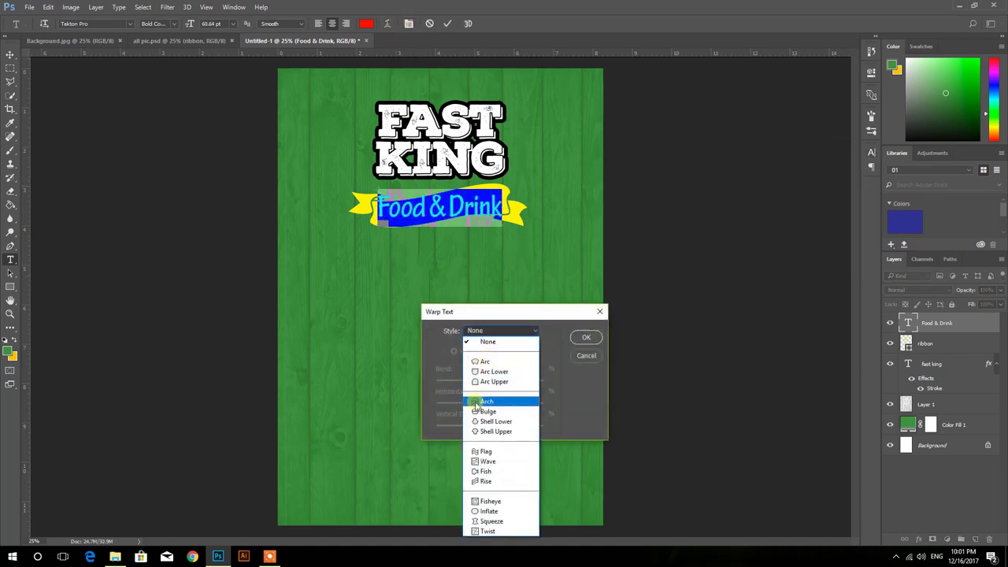
left_click(482, 452)
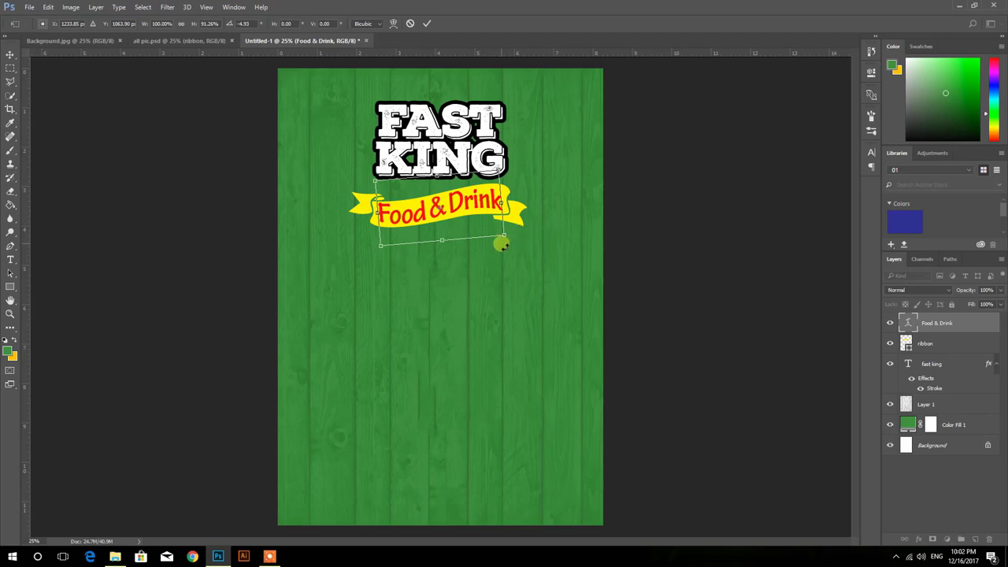
key("Return")
Step: Select the ribbon and Food & Drink text together and nudge them up slightly
left_click(485, 253)
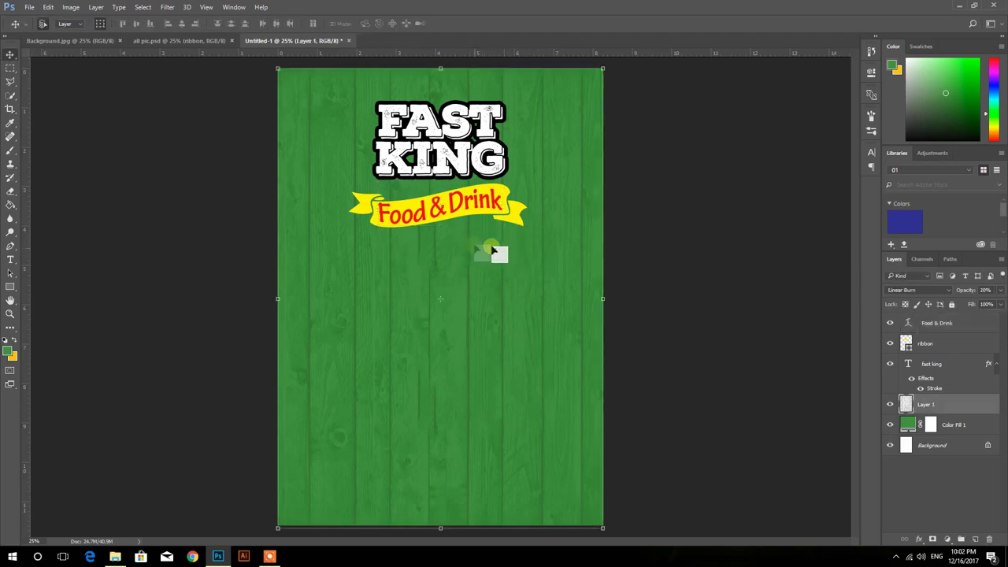
mouse_move(687, 323)
left_mouse_down()
mouse_move(948, 415)
mouse_move(465, 204)
left_mouse_up()
left_click(465, 204)
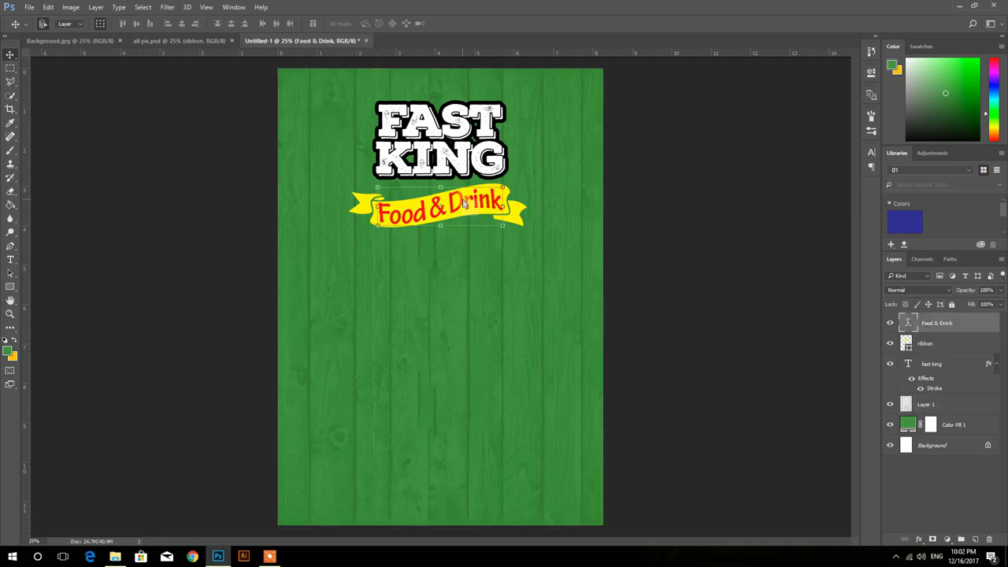
left_click(370, 207, "shift")
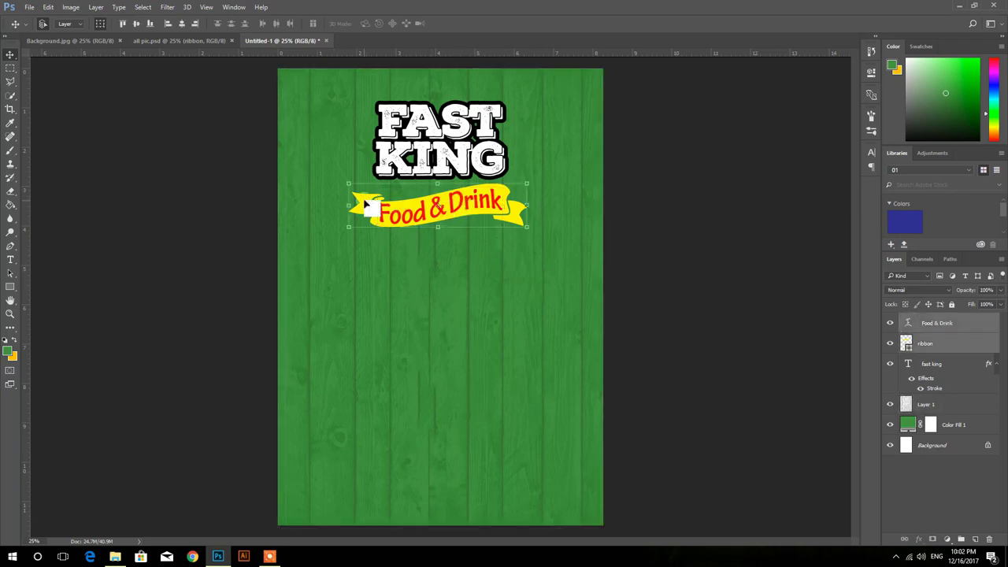
left_click_drag(365, 202, 365, 200)
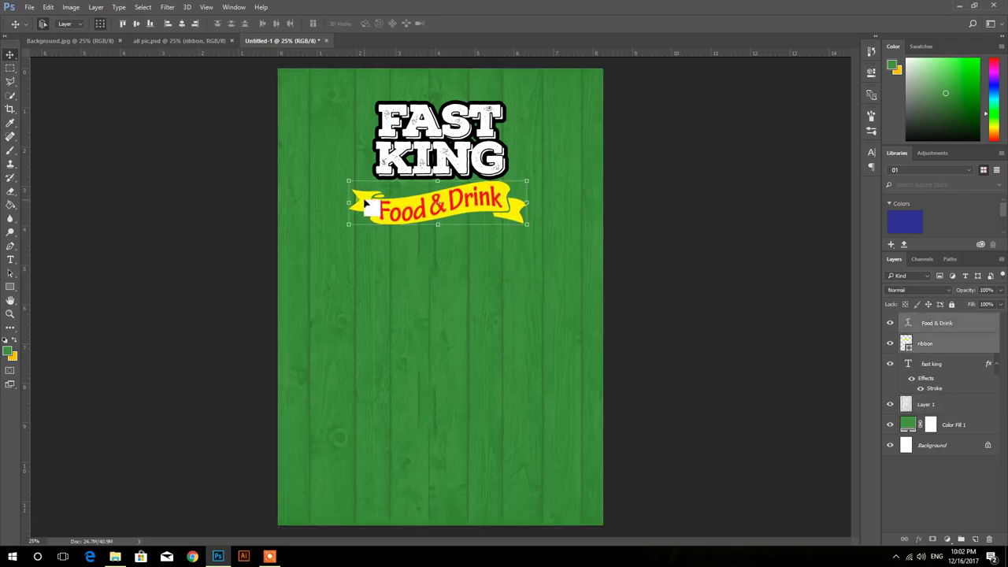
left_click(231, 148)
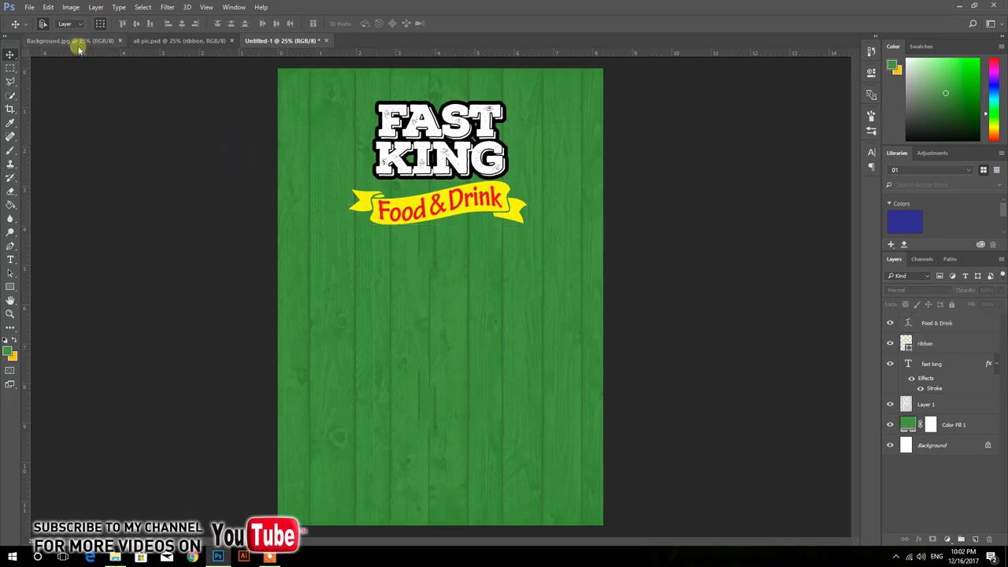
Step: Copy the large burger and white sparkle strokes from all pic.psd into the poster
left_click(71, 40)
left_click_drag(329, 120, 224, 100)
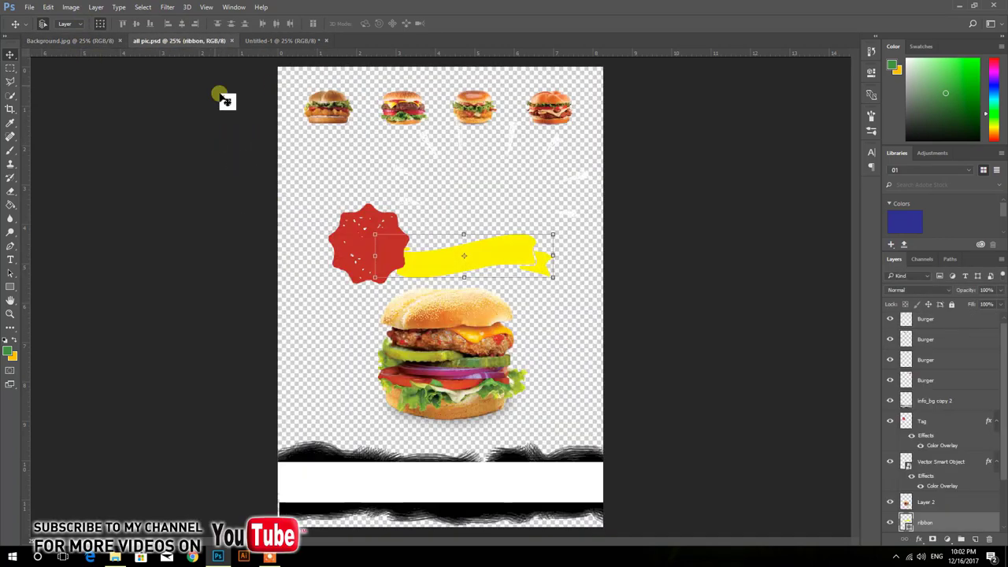
left_click_drag(449, 327, 263, 41)
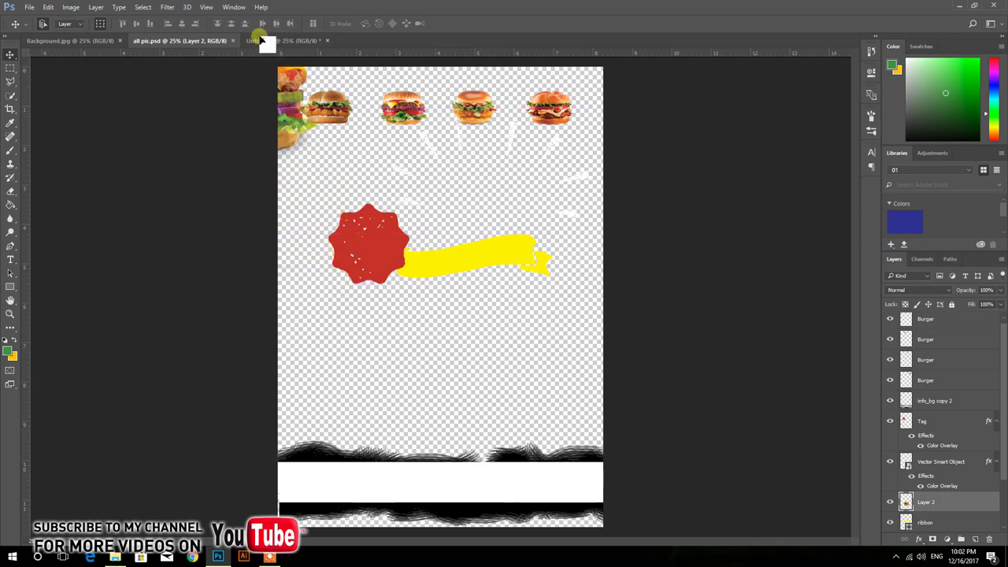
left_click_drag(264, 41, 465, 266)
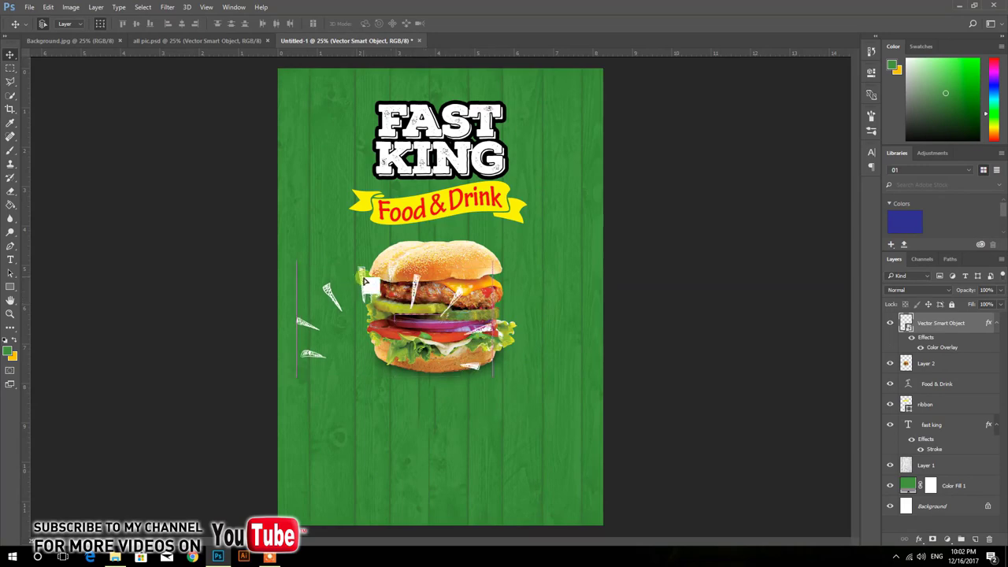
left_click_drag(365, 282, 411, 209)
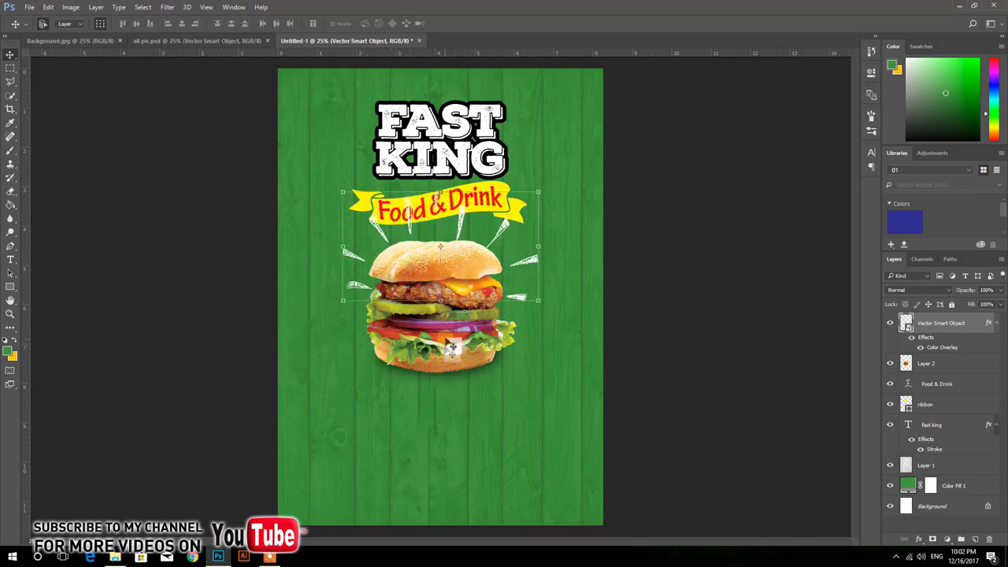
Step: Position the burger under the ribbon and stack it above the wood texture
left_click(450, 351)
left_click_drag(450, 351, 452, 352)
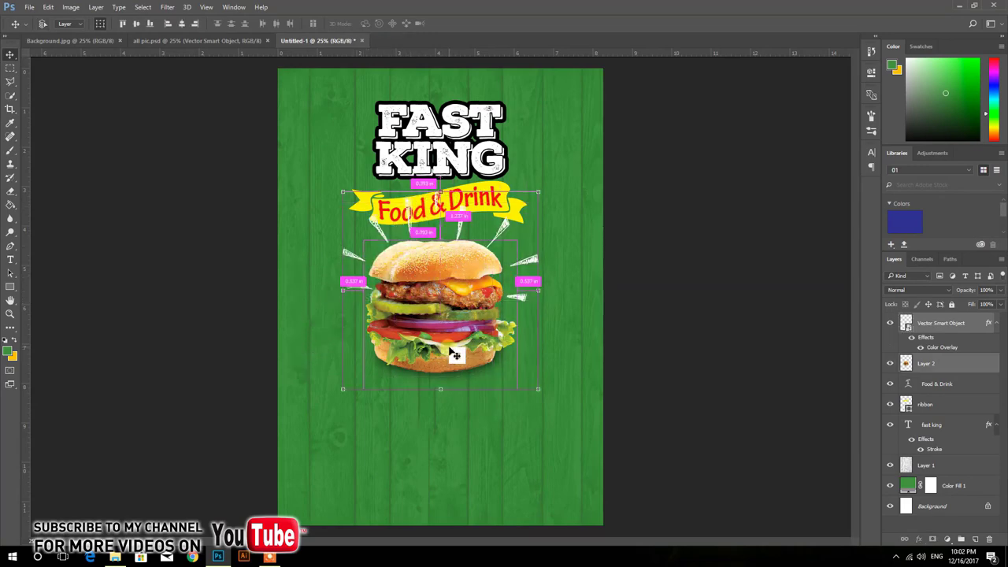
key("ctrl+bracketleft")
key("ctrl+bracketleft")
key("ctrl+bracketleft")
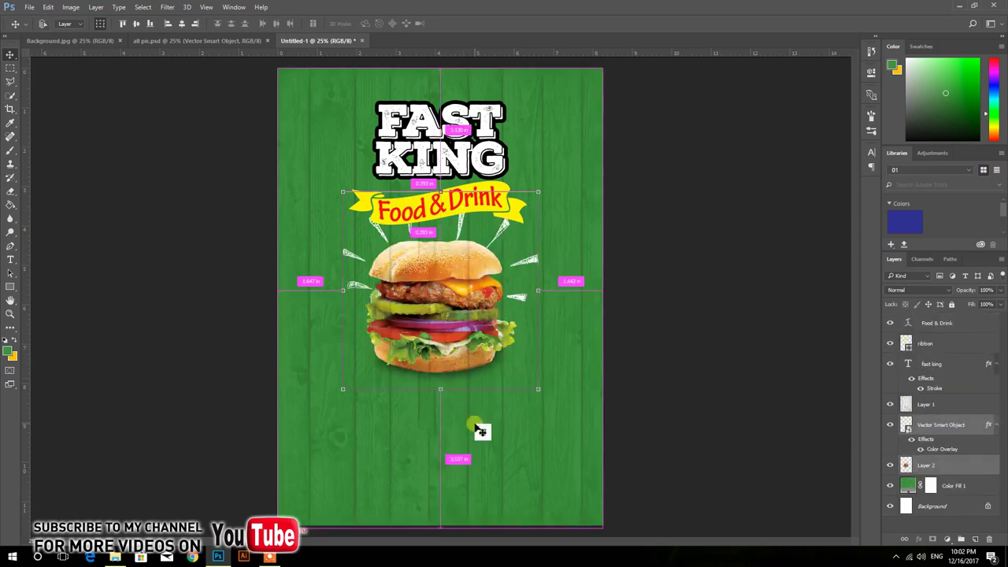
key("ctrl+bracketright")
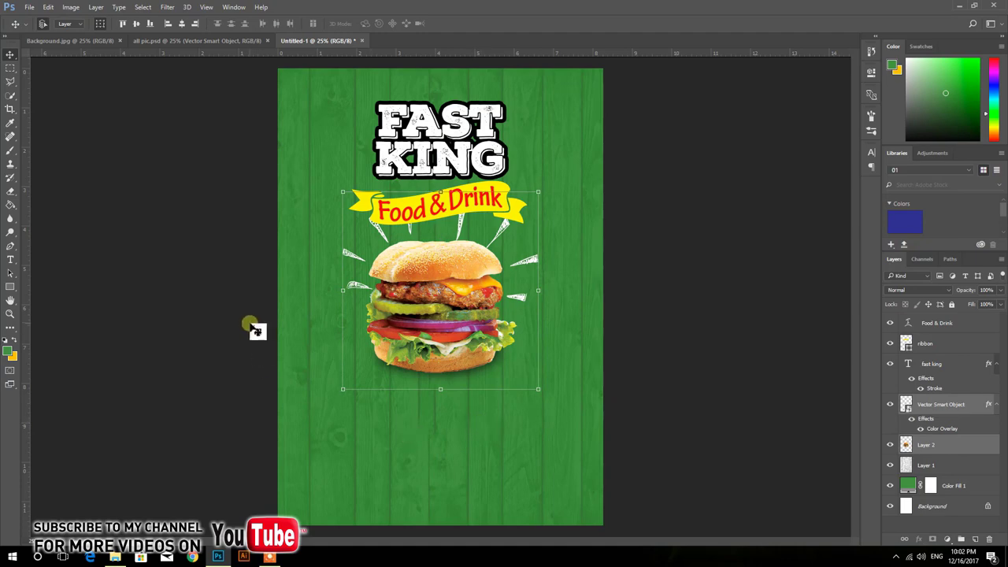
left_click(256, 331)
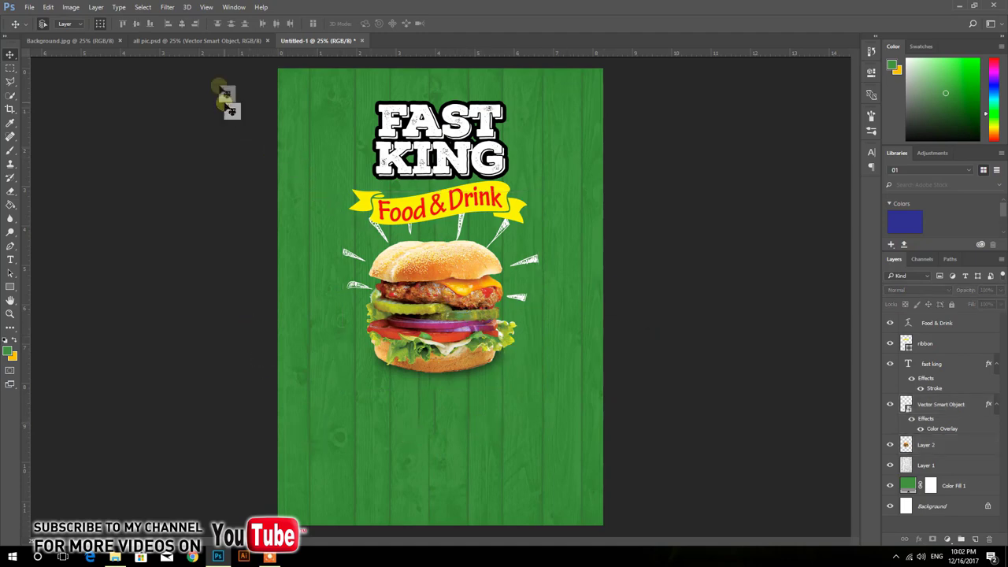
Step: Copy the red seal from all pic.psd and place it beside the burger
left_click(218, 40)
left_click_drag(358, 228, 306, 59)
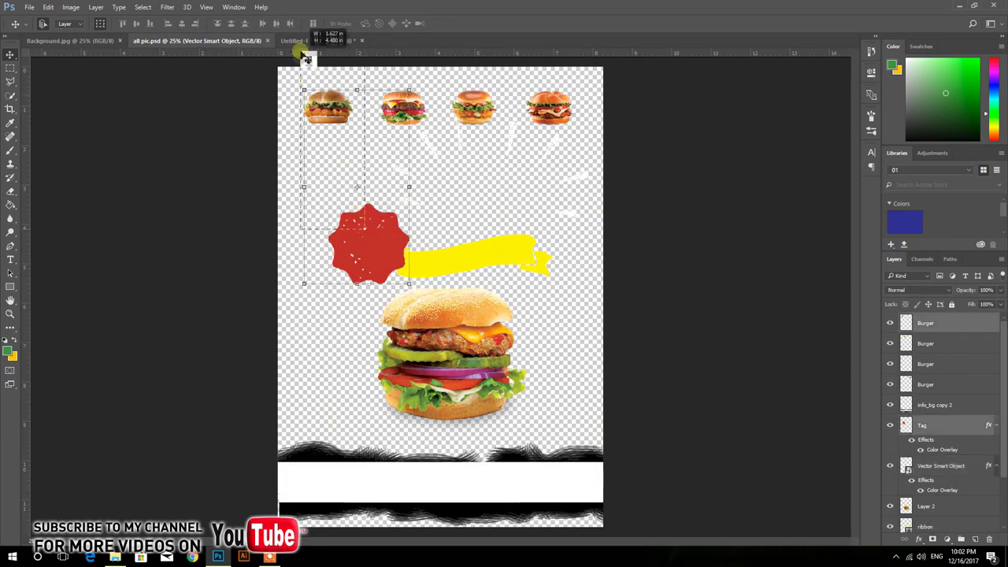
mouse_move(359, 267)
left_mouse_down()
mouse_move(247, 83)
mouse_move(246, 43)
left_mouse_up()
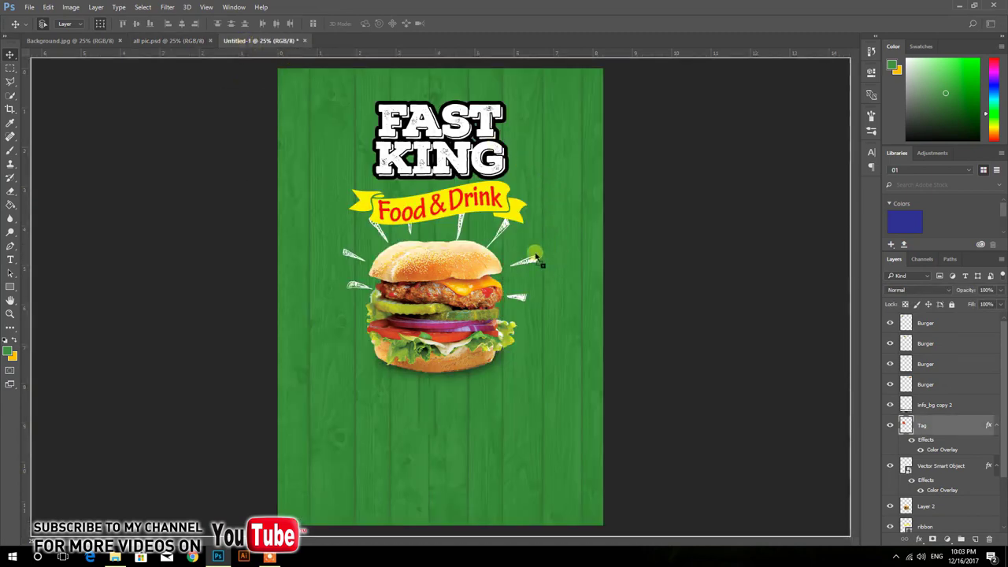
left_click_drag(556, 246, 530, 246)
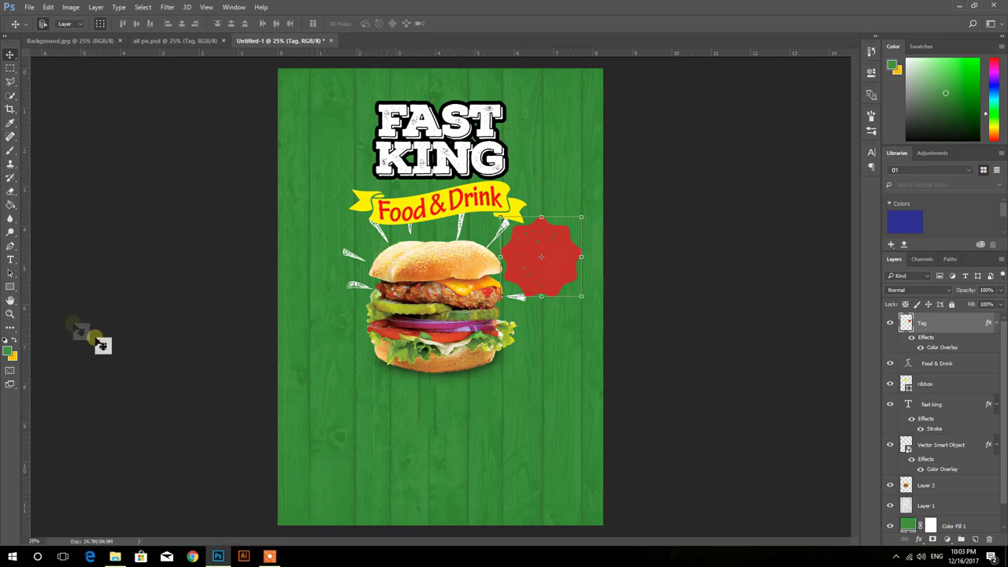
Step: Type the word 'start' in white below the burger
left_click(16, 236)
left_click(11, 259)
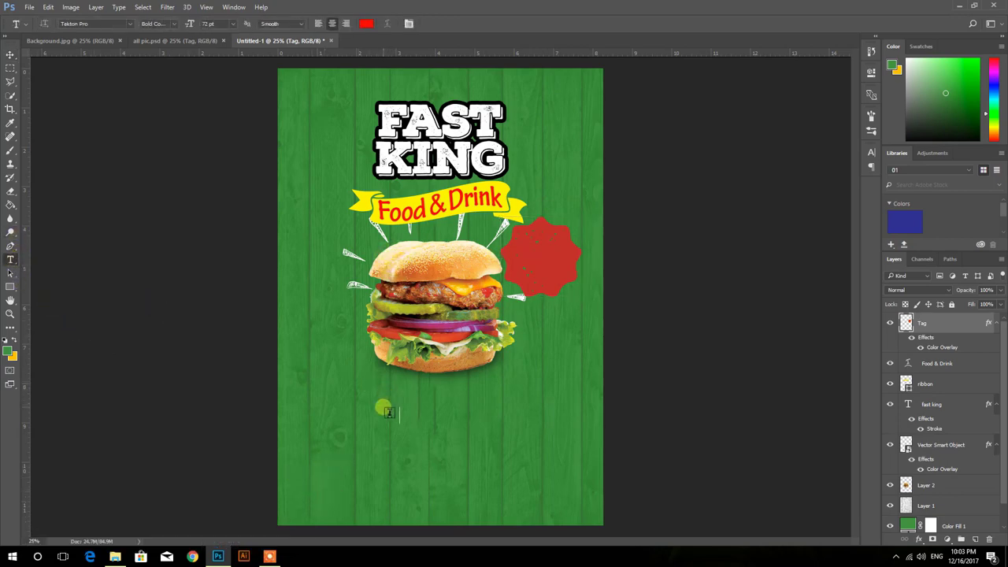
left_click(384, 405)
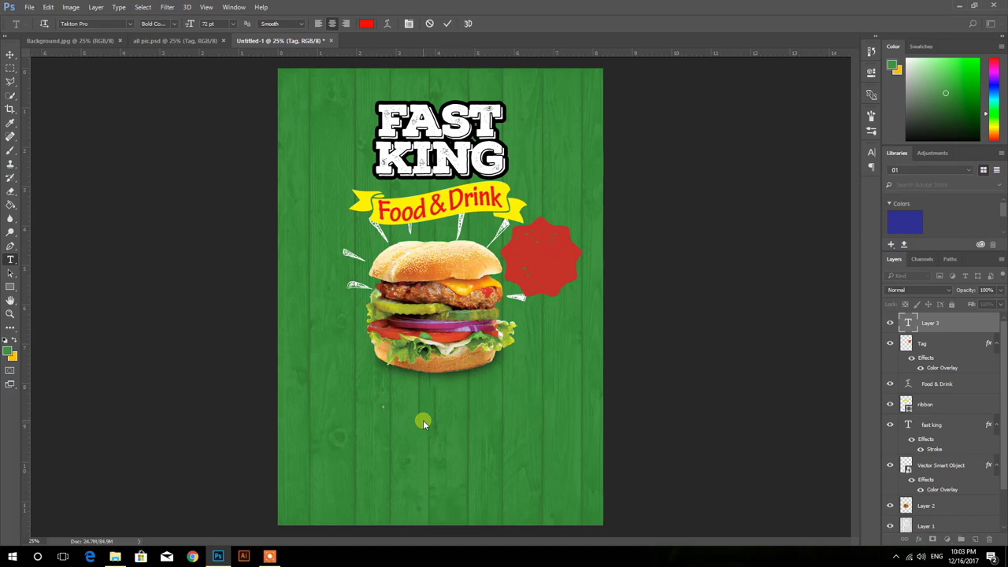
type("st")
type("art")
key("ctrl+a")
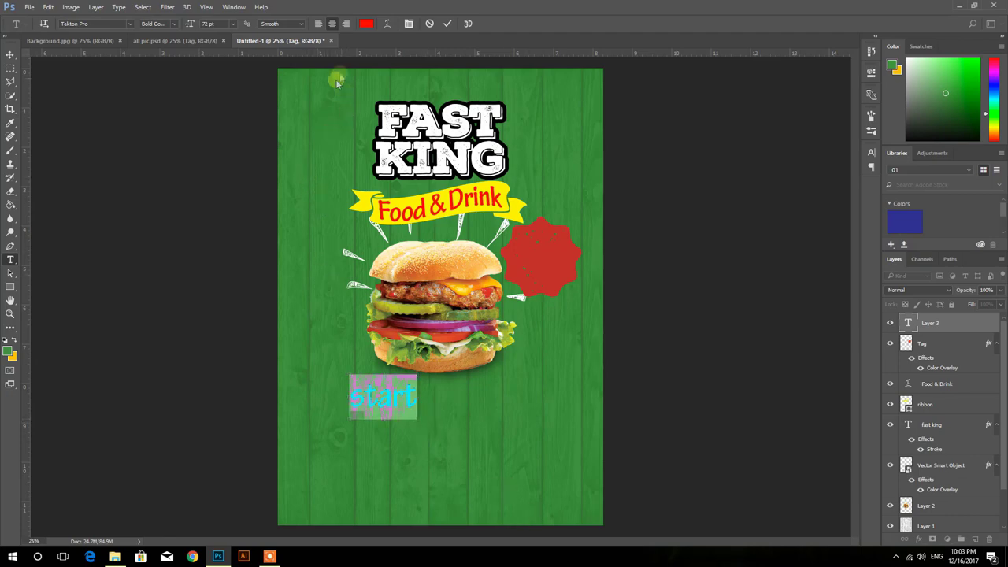
left_click(366, 23)
left_click_drag(564, 164, 480, 107)
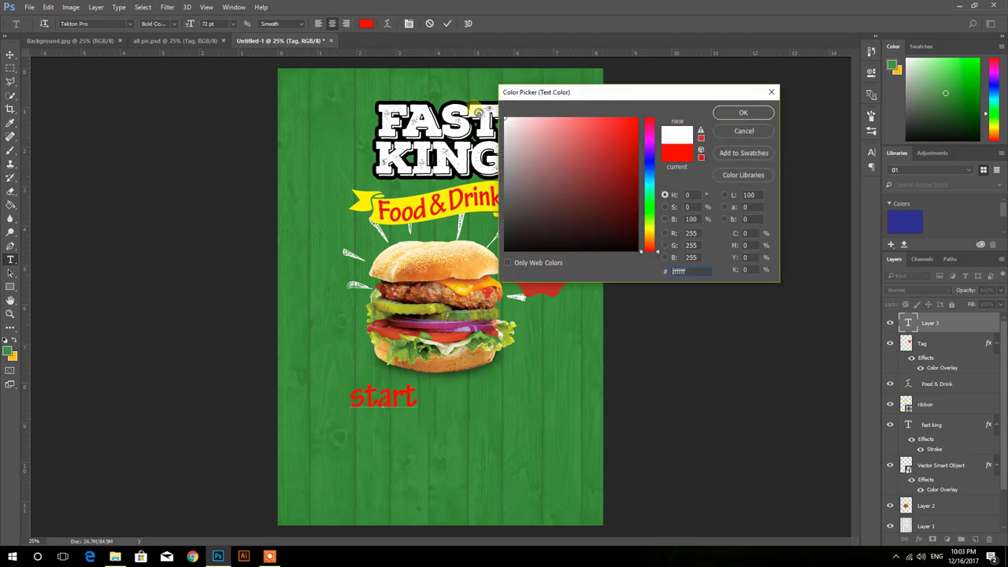
left_click(713, 117)
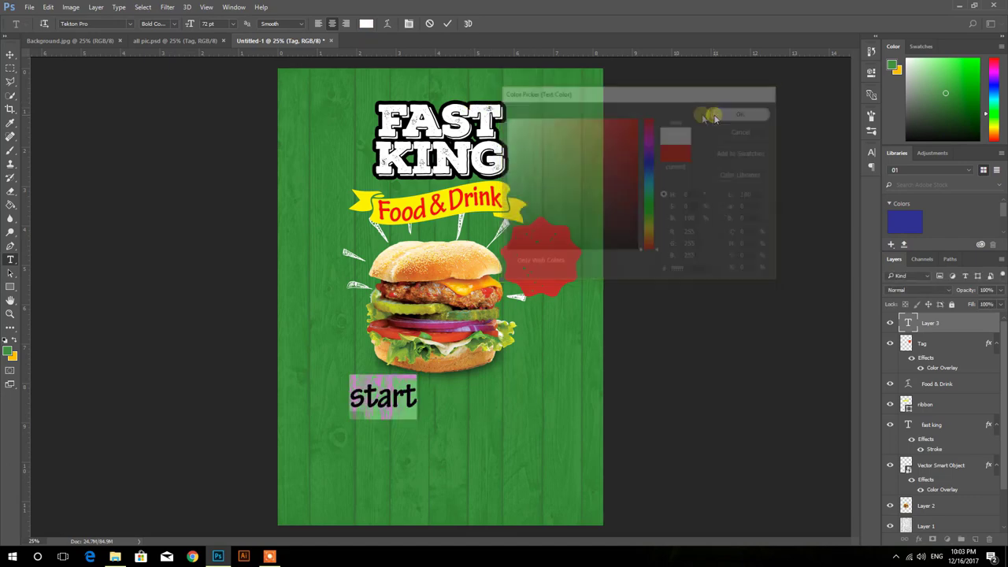
left_click(11, 54)
Step: Shrink 'start' to about 80%, move it onto the red seal, and duplicate it below
key("ctrl+t")
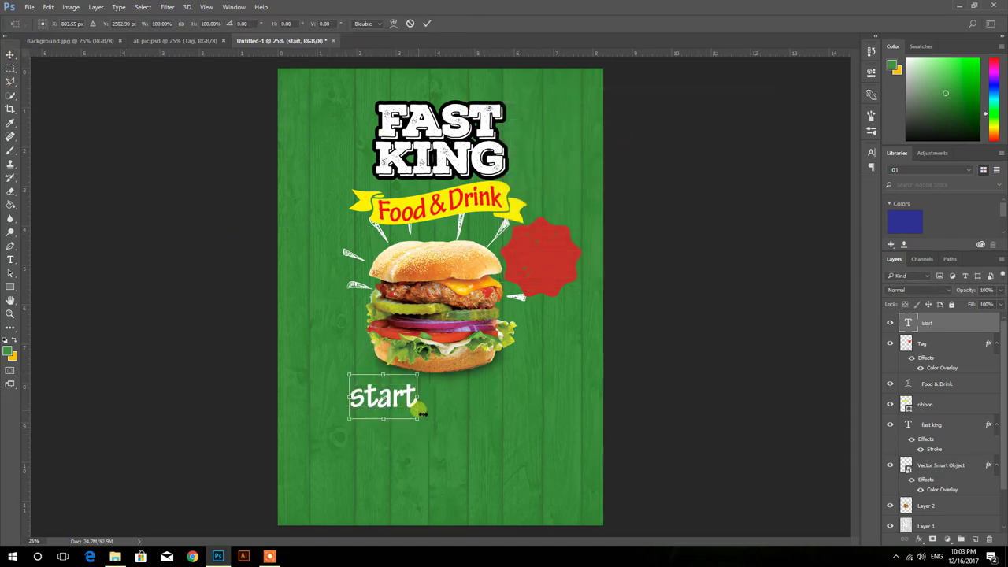
left_click_drag(418, 421, 407, 405)
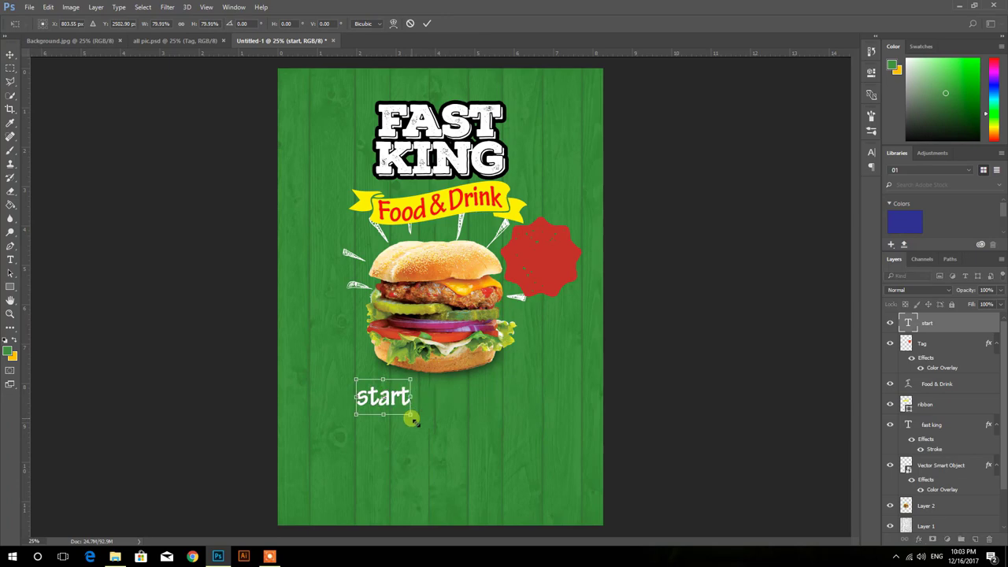
double_click(404, 387)
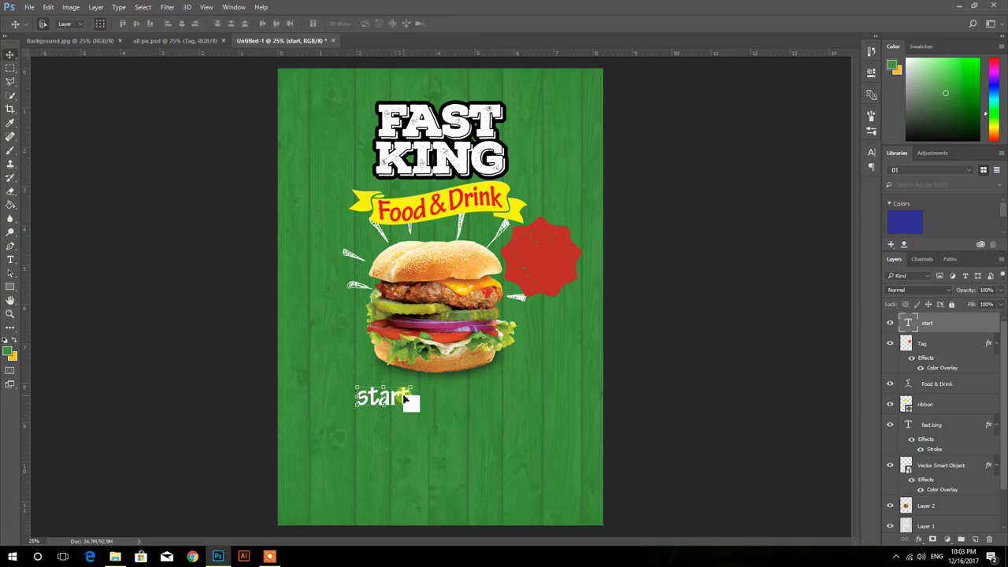
left_click_drag(407, 400, 562, 247)
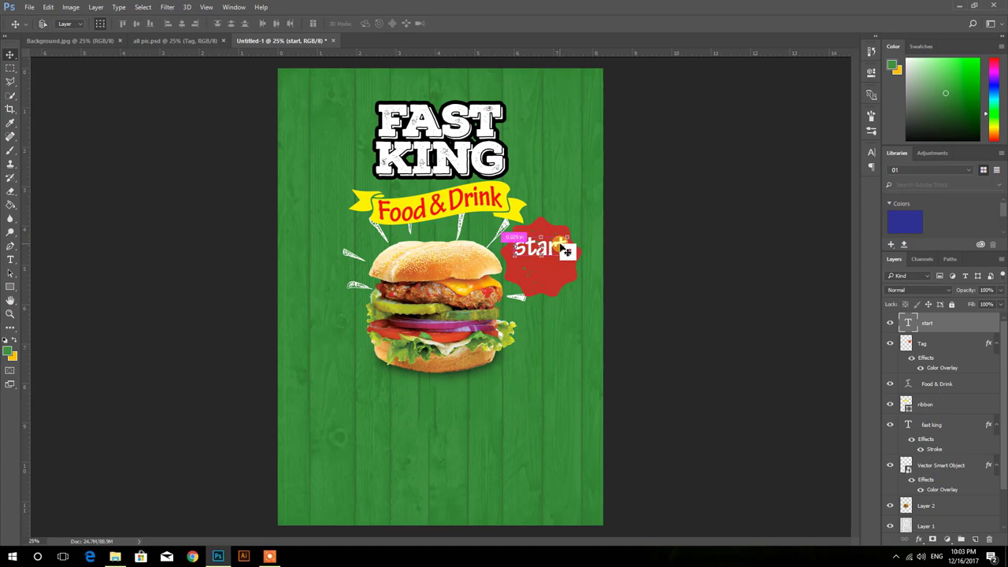
left_click_drag(565, 250, 563, 258, "alt")
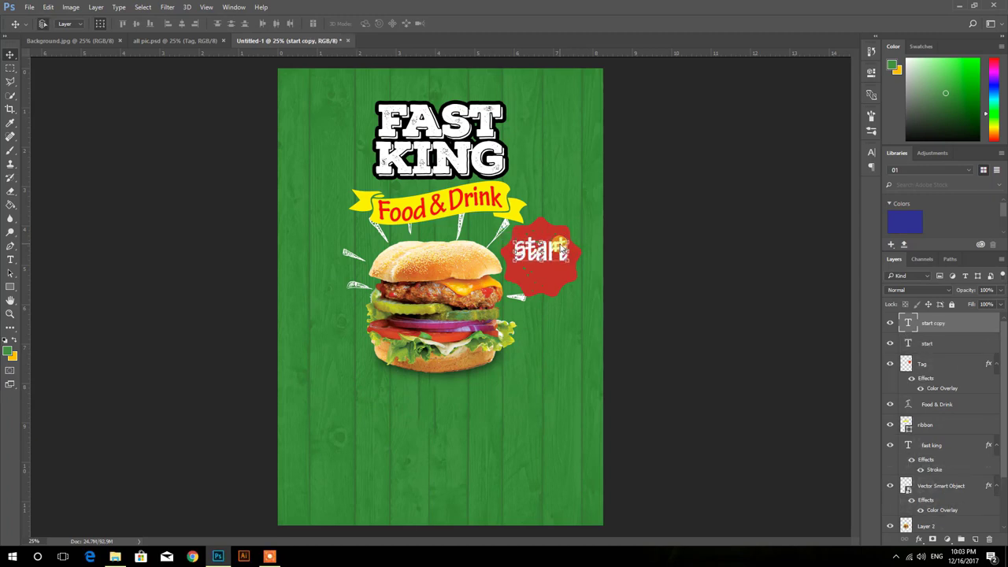
key("shift+Down")
key("shift+Down")
key("shift+Down")
key("shift+Down")
key("shift+Down")
key("shift+Down")
key("shift+Down")
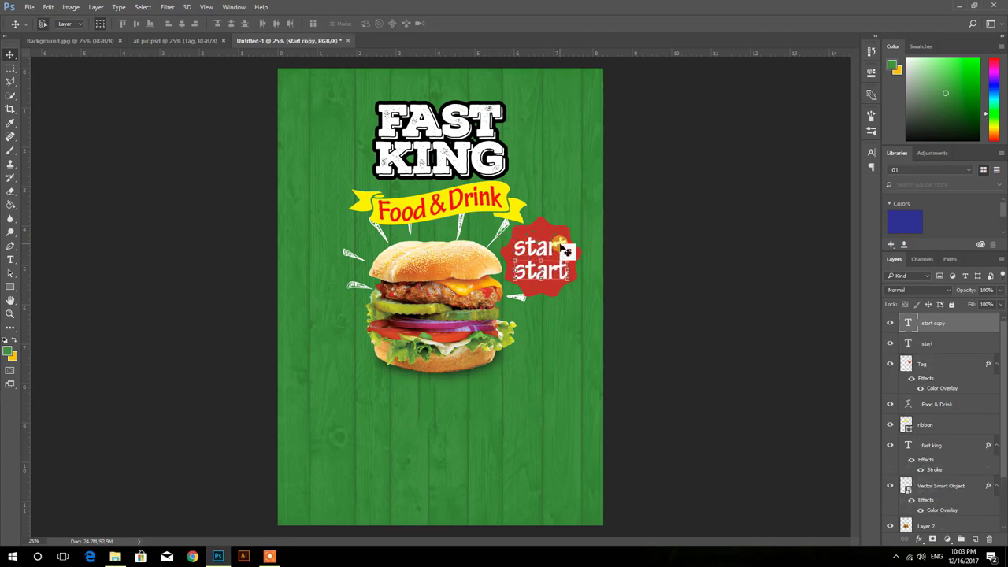
key("shift+Down")
key("shift+Down")
key("shift+Down")
Step: Change the lower copy to a smaller '$2.99' price
key("t")
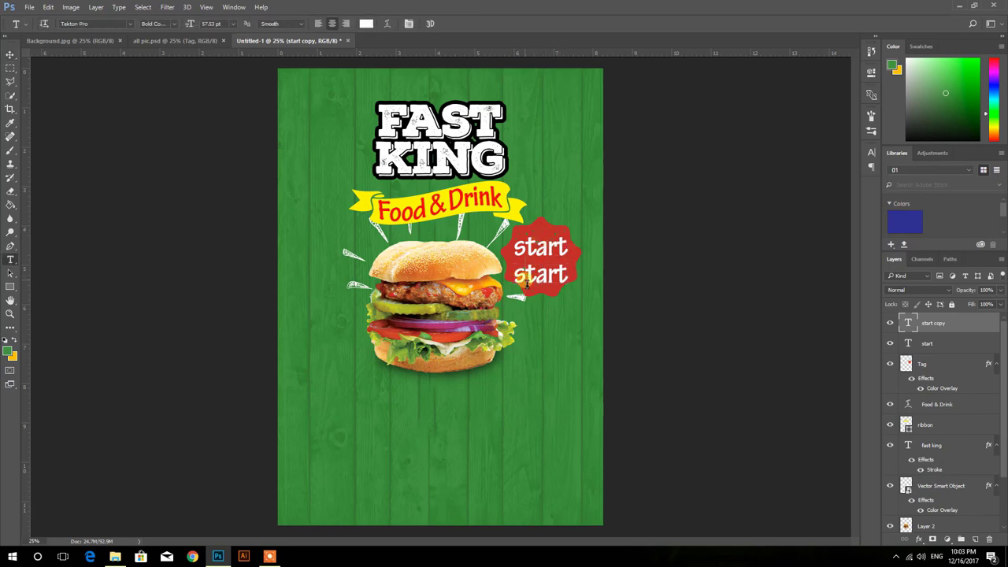
double_click(526, 281)
type("$")
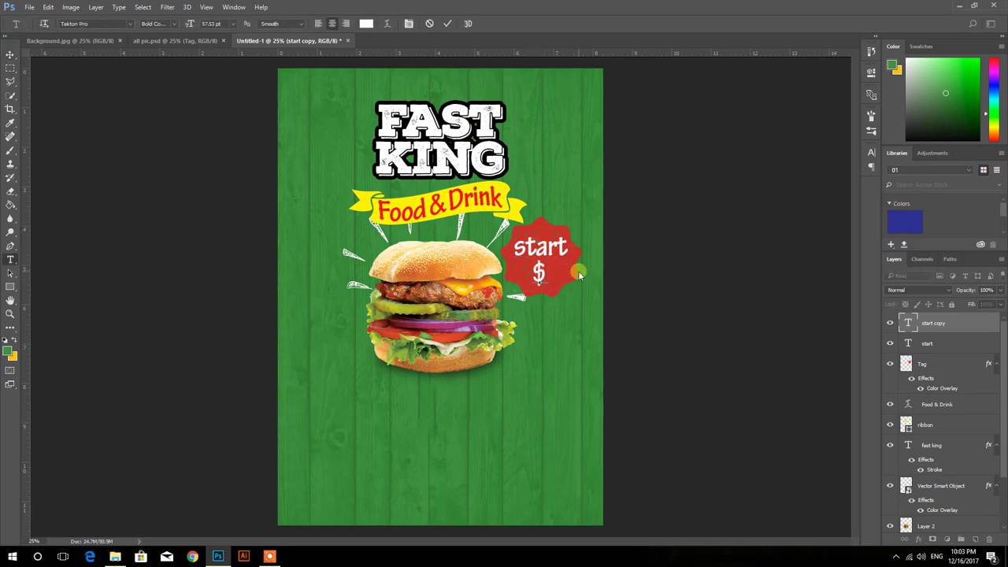
type("2.")
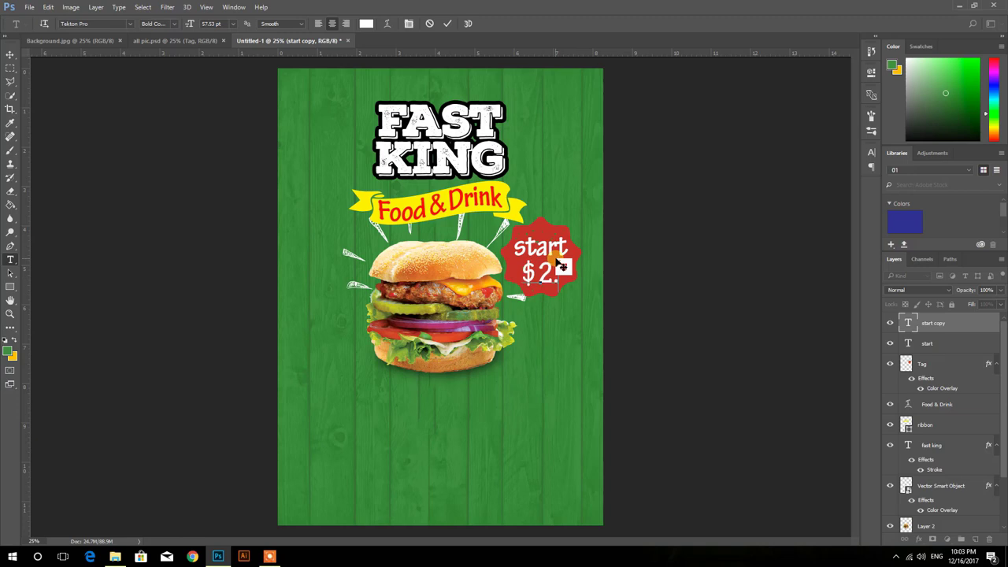
type("99")
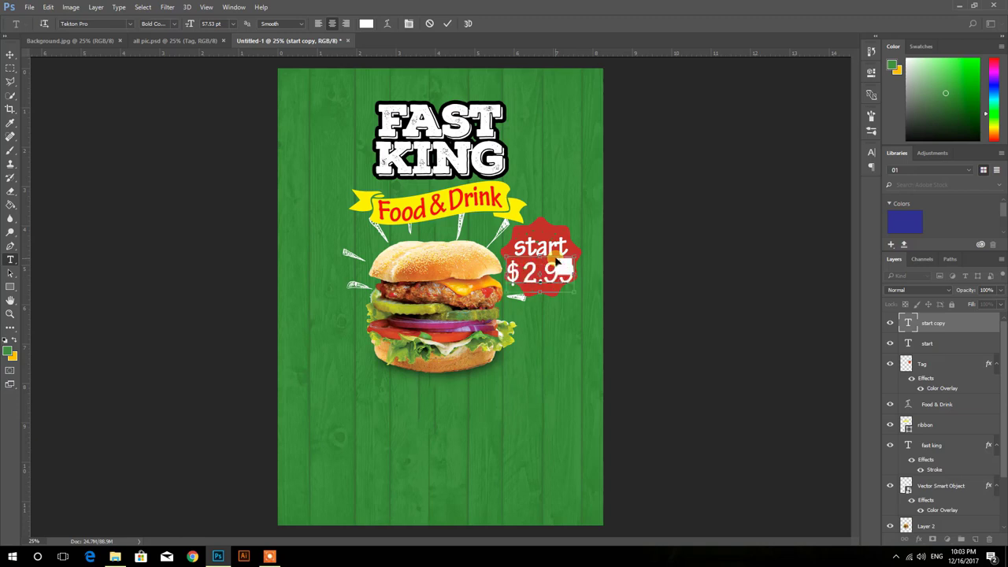
key("ctrl+a")
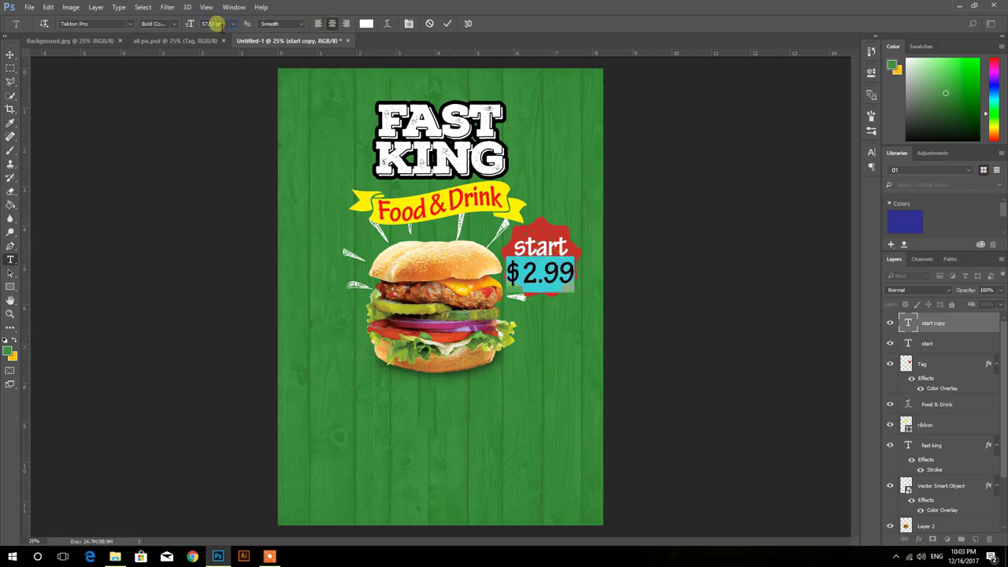
scroll(212, 22, "down", 3)
scroll(213, 23, "down", 2)
scroll(213, 22, "down", 3)
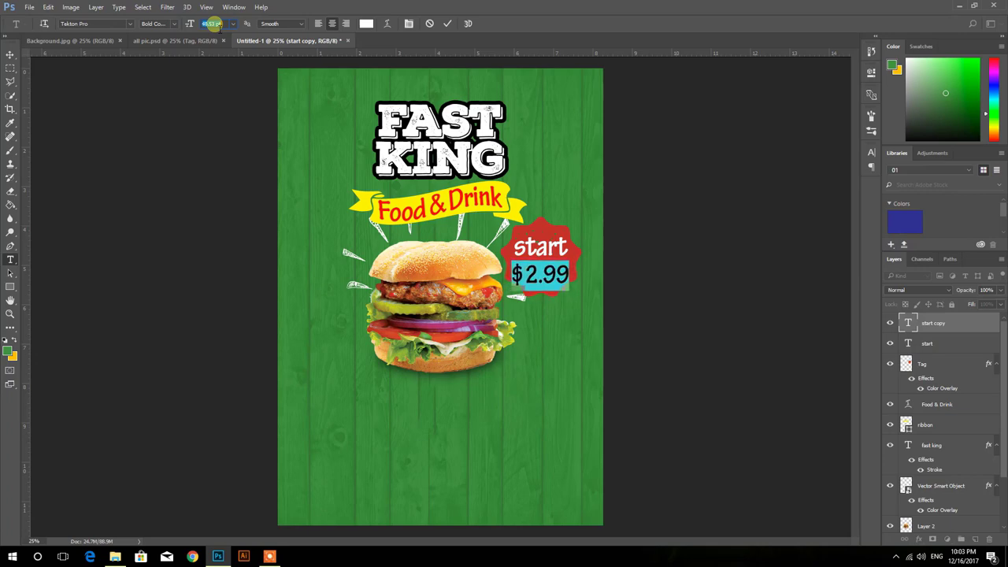
scroll(213, 22, "down", 2)
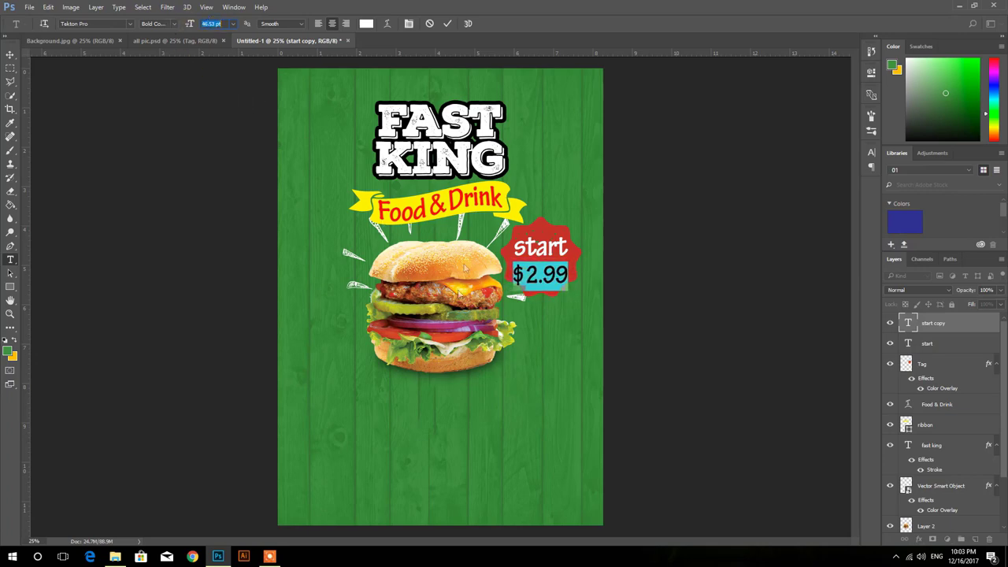
left_click(446, 24)
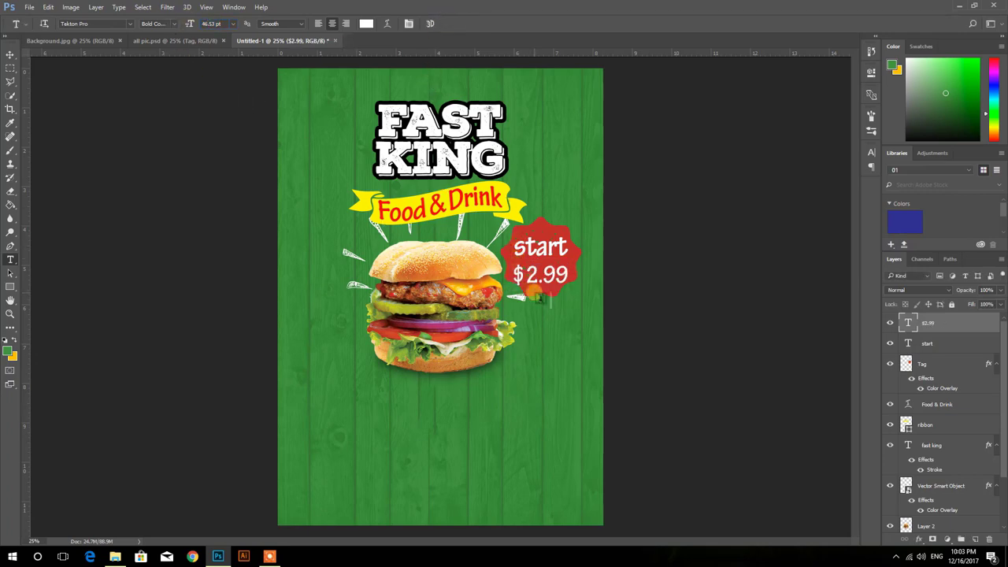
left_click(10, 53)
Step: Nudge the $2.99 price and the 'start' word up on the red seal
key("shift+Up")
key("shift+Up")
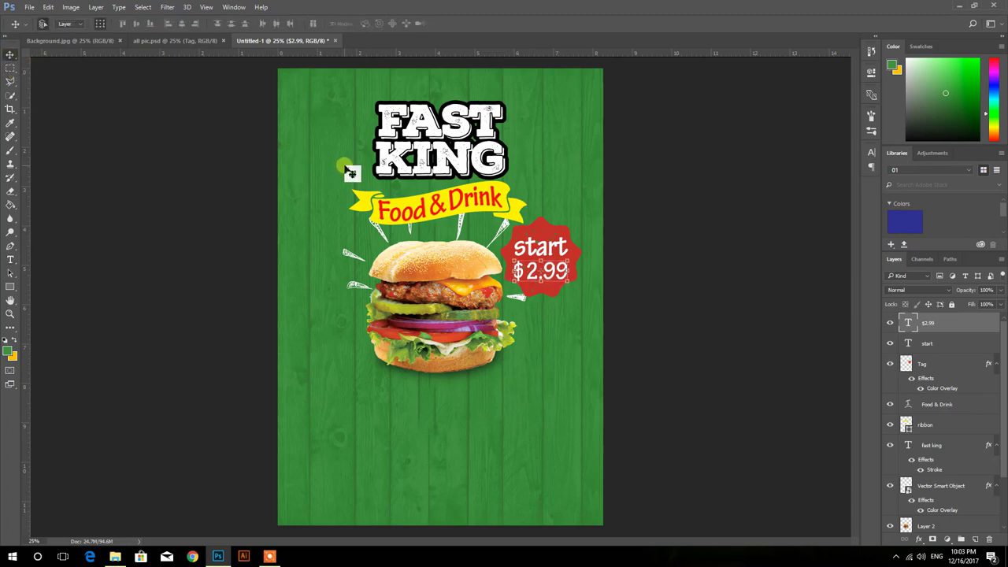
key("shift+Up")
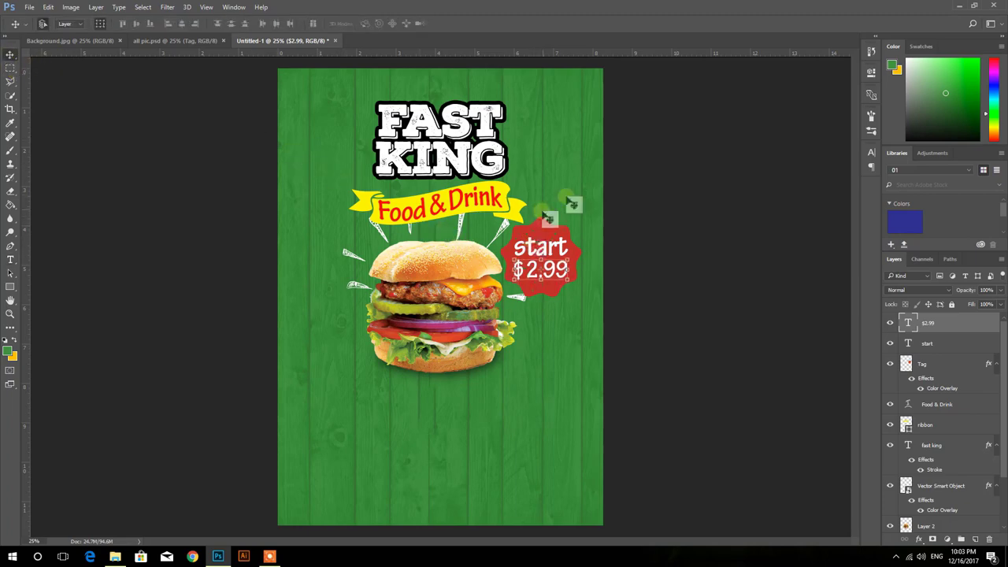
left_click(564, 244)
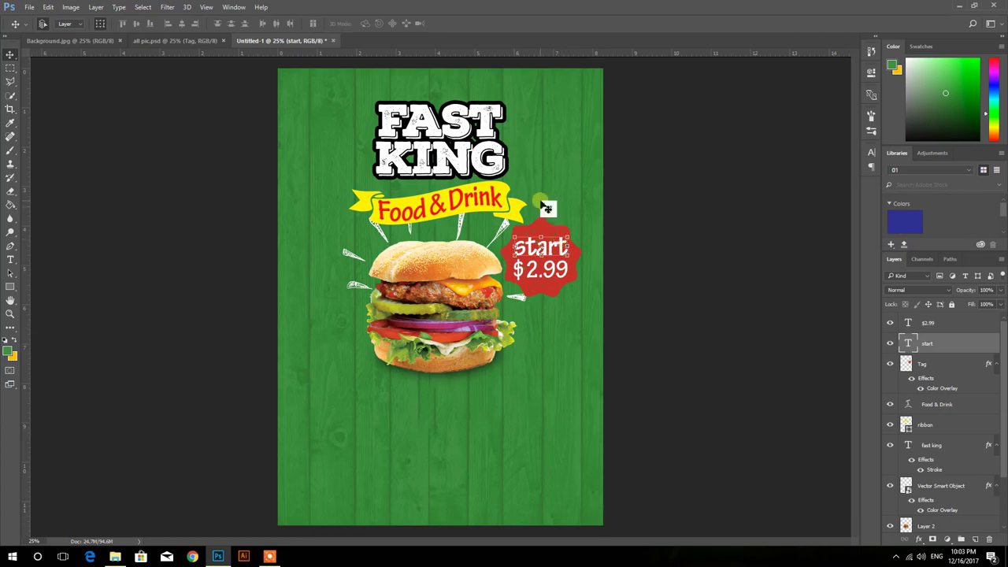
key("shift+Up")
key("shift+Up")
key("shift+Up")
Step: Shrink the dollar sign in $2.99 to 35.53 pt, smaller than the digits
key("t")
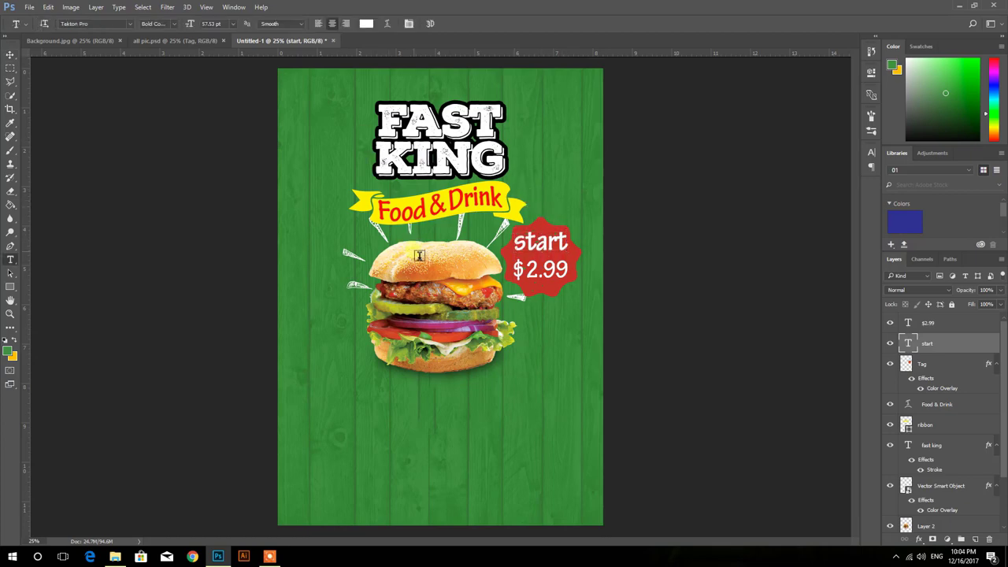
left_click_drag(526, 271, 512, 271)
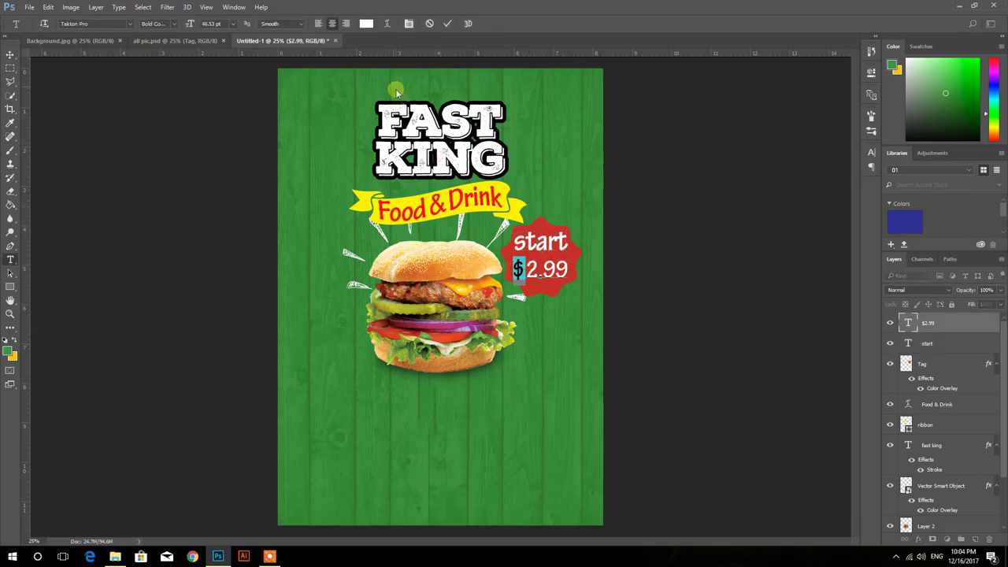
left_click(231, 25)
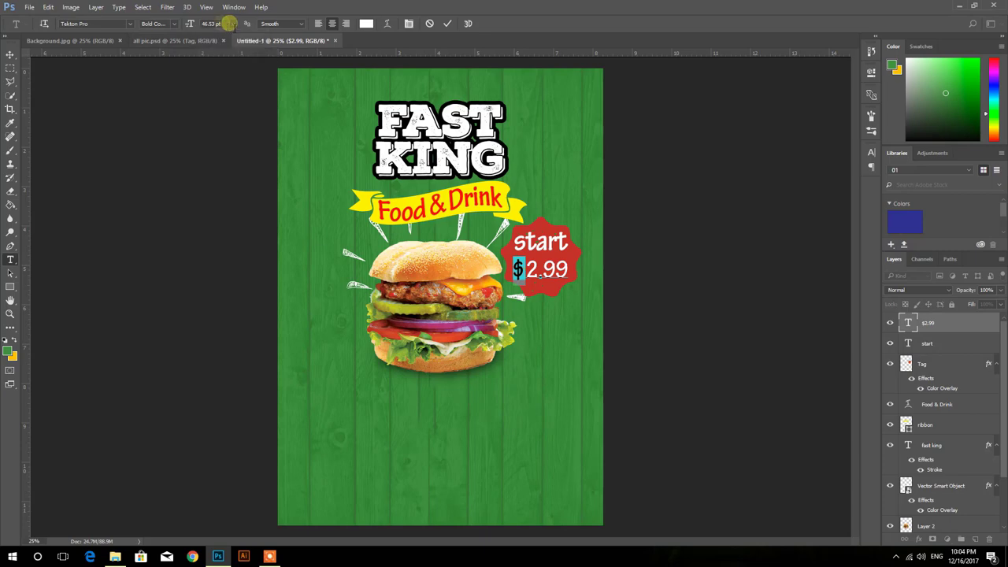
scroll(223, 23, "down", 6)
scroll(223, 23, "down", 5)
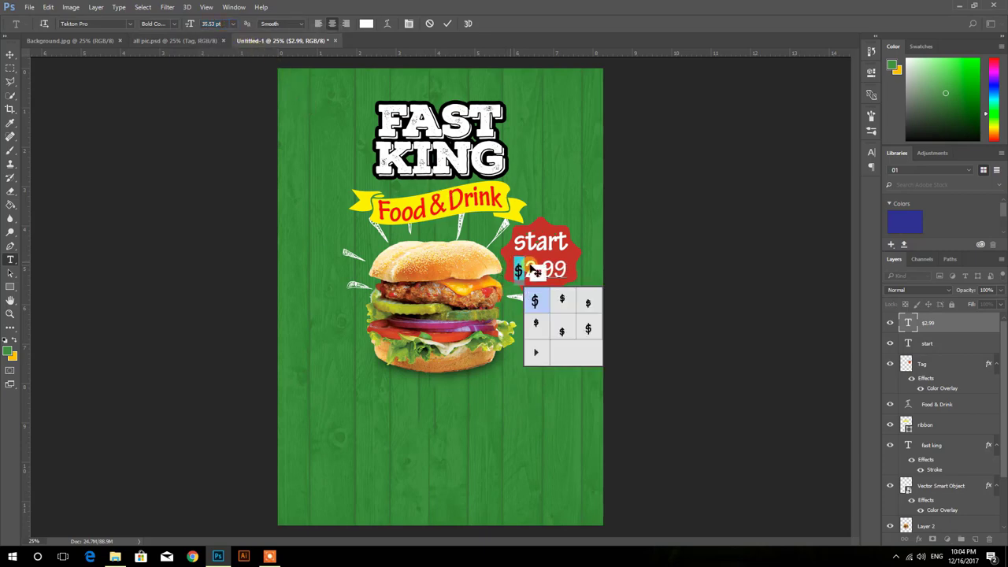
left_click(447, 23)
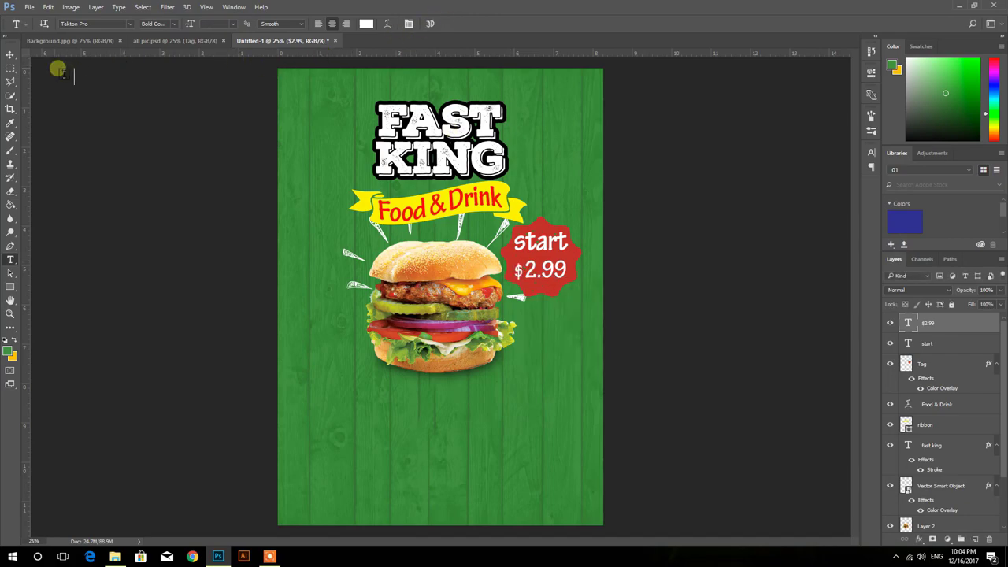
left_click(10, 54)
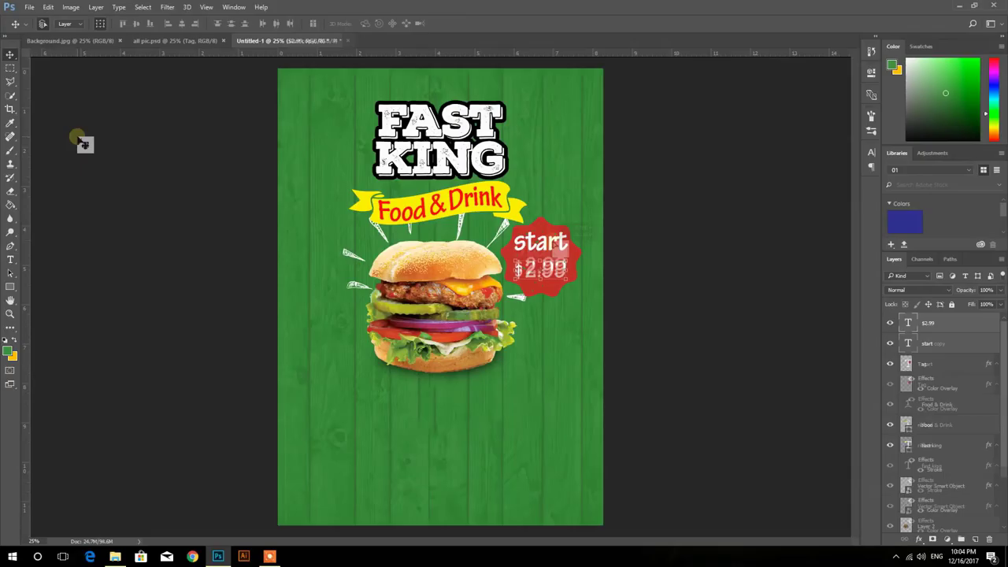
Step: Duplicate the 'start' word below the burger and set the copy's font to Bebas
left_click_drag(540, 244, 504, 394)
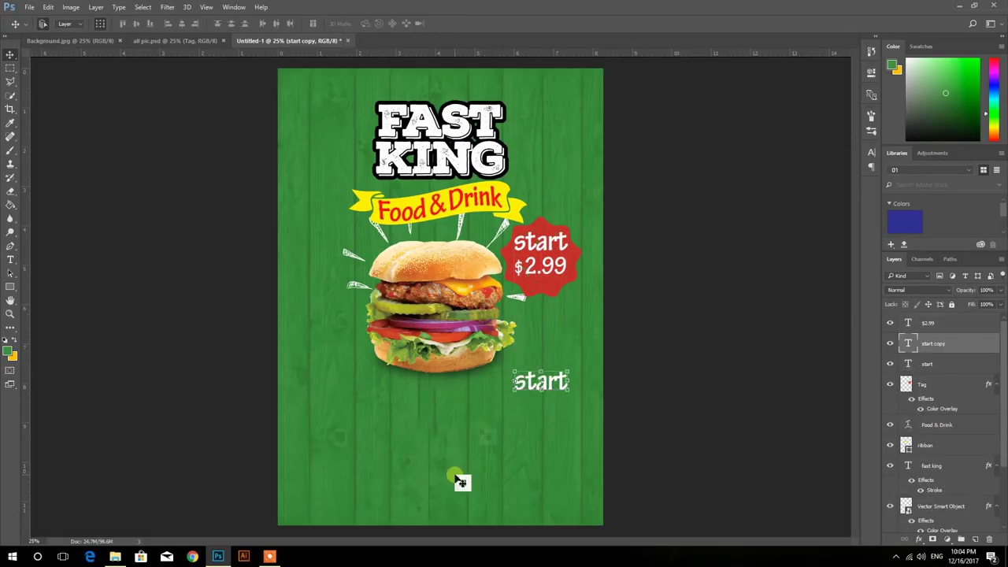
key("t")
double_click(539, 384)
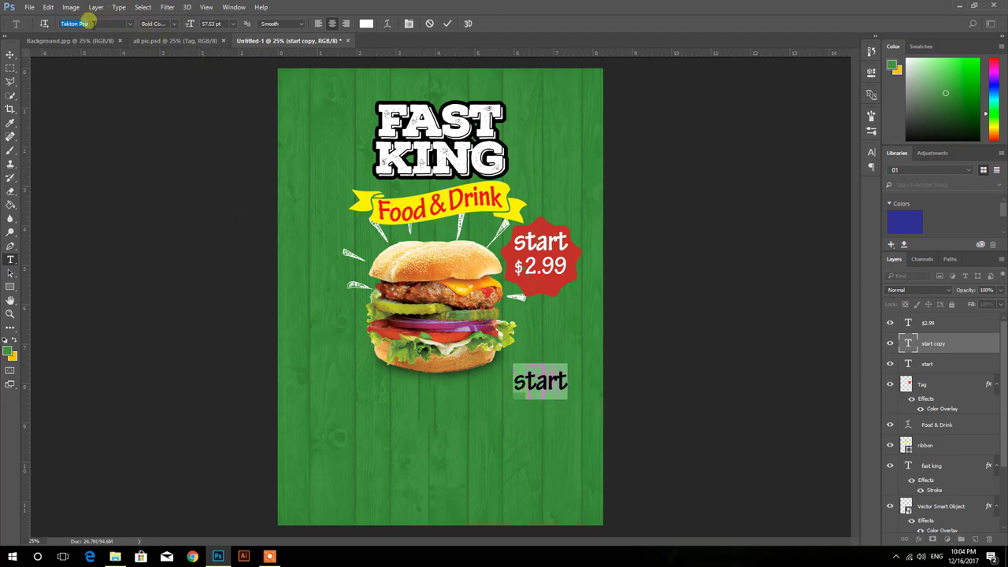
type("Bebas")
left_click(106, 56)
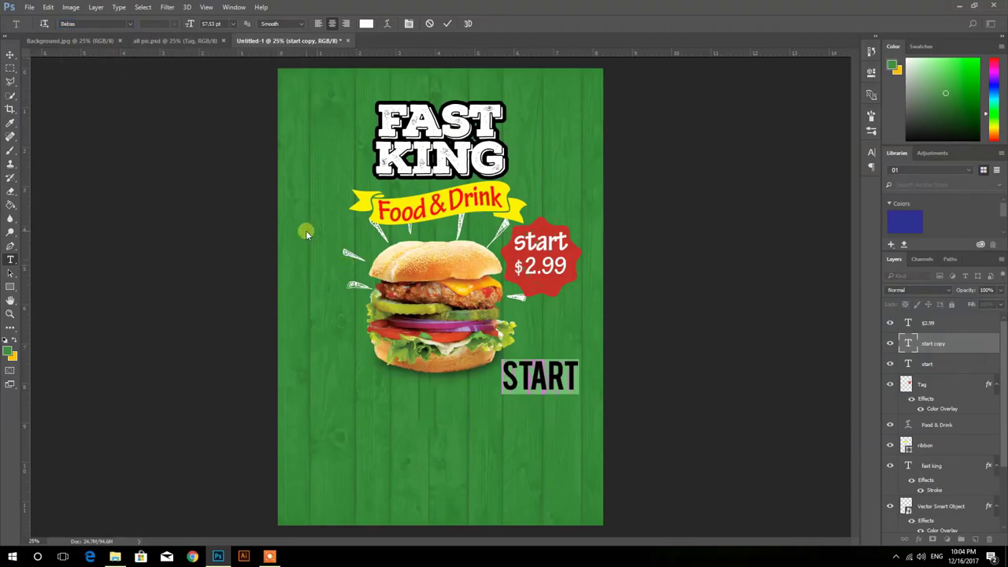
Step: Change the copy's text to ORDER NOW at a smaller font size
type("ORD")
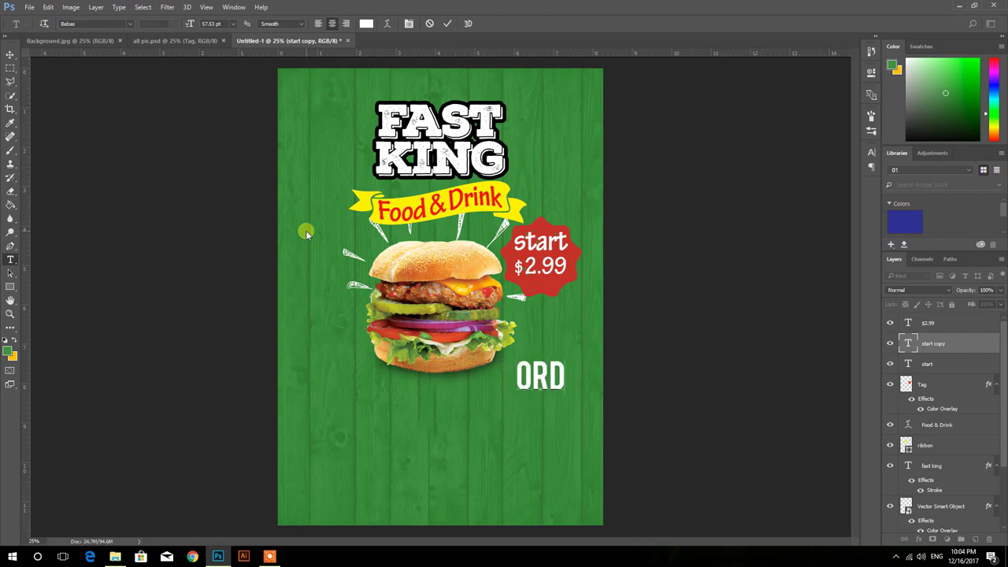
type("ER NOW")
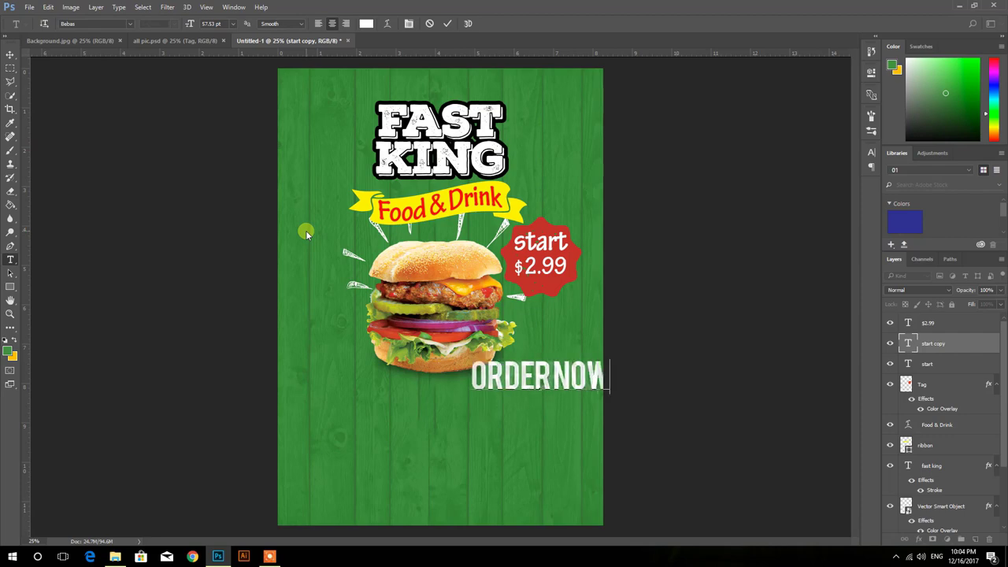
key("ctrl+a")
left_click(211, 23)
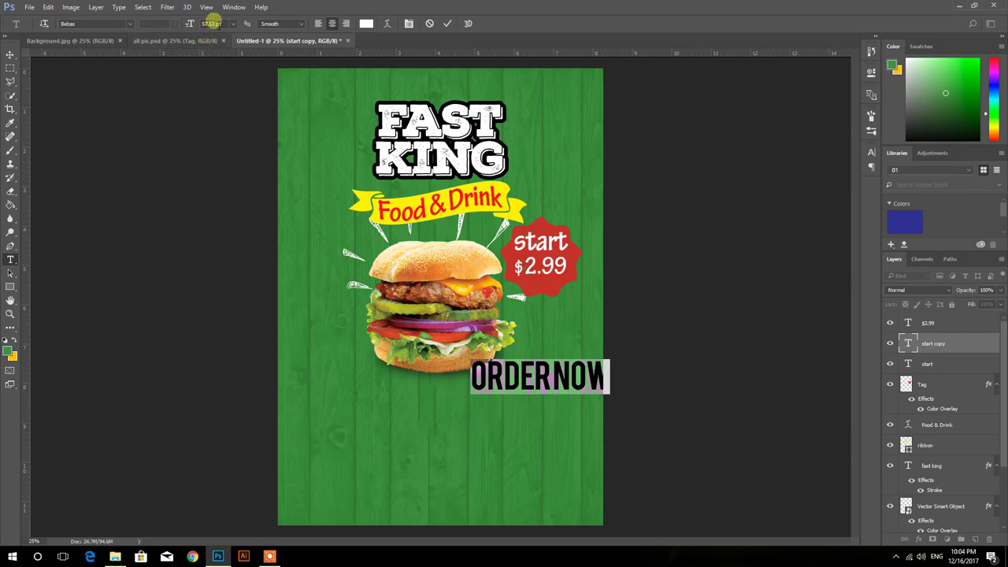
scroll(211, 23, "down", 5)
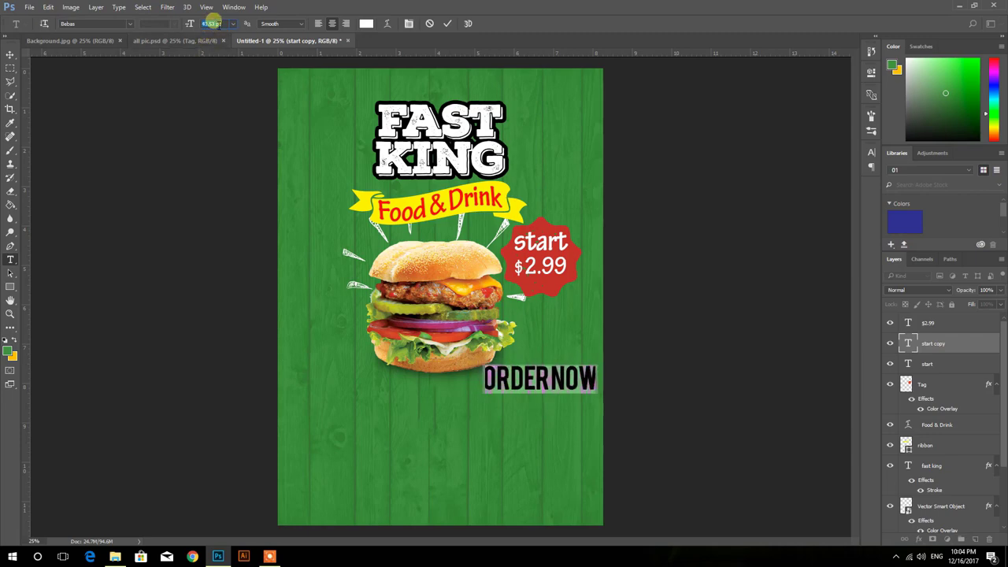
scroll(211, 23, "down", 8)
scroll(211, 23, "down", 3)
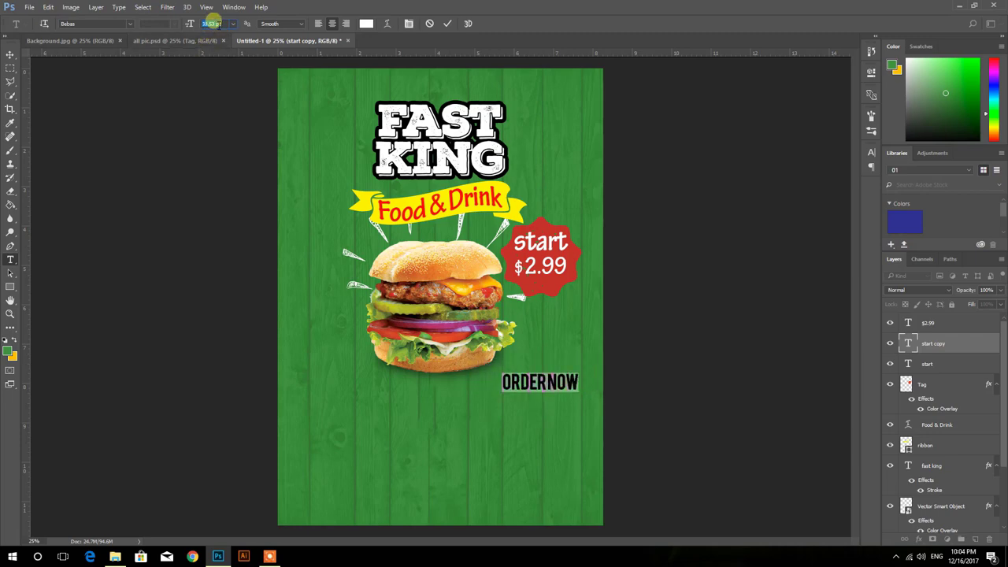
left_click(447, 23)
left_click(10, 54)
Step: Duplicate ORDER NOW just below and replace the copy's text with the phone number
left_click_drag(603, 455, 606, 456)
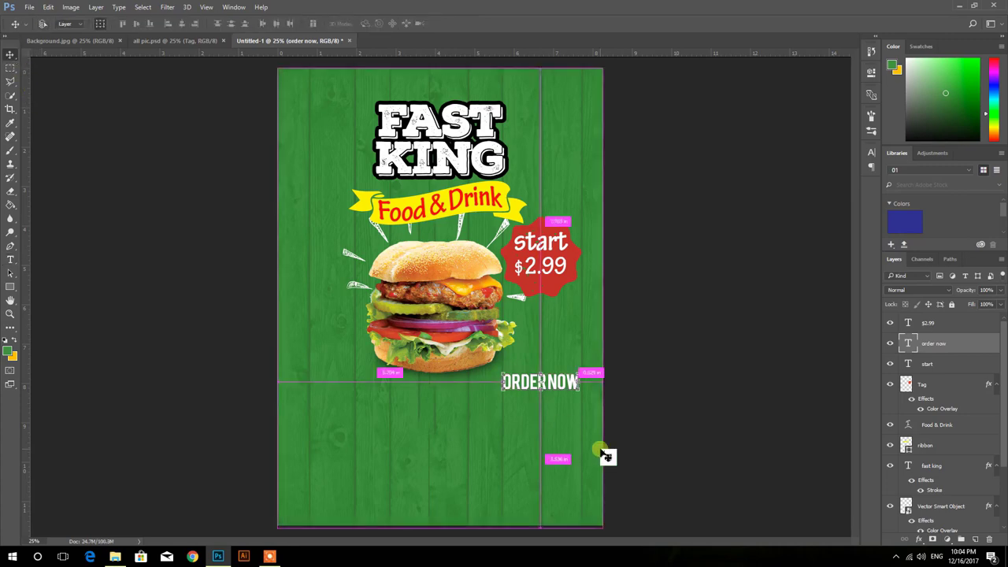
key("shift+Down")
key("shift+Down")
key("shift+Down")
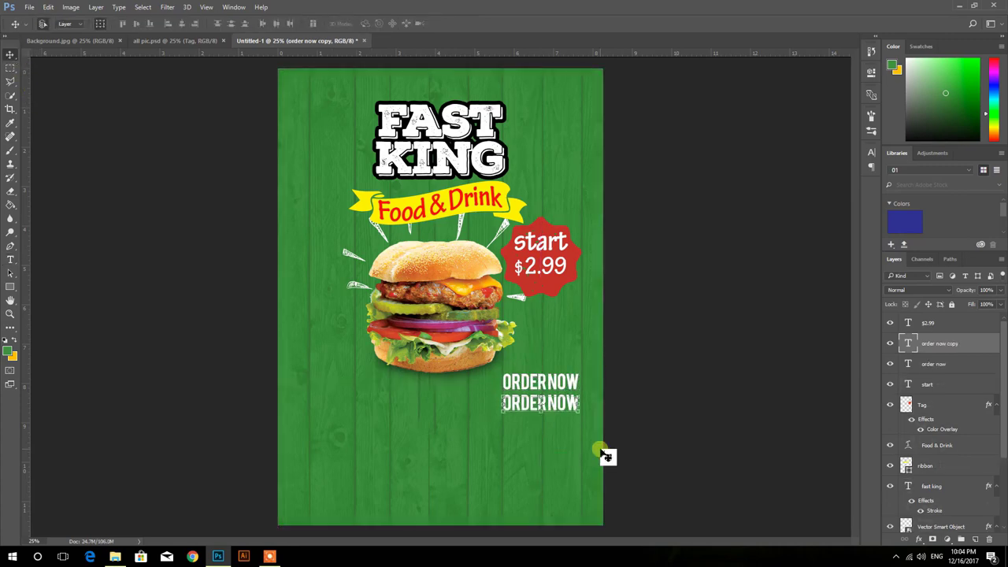
key("t")
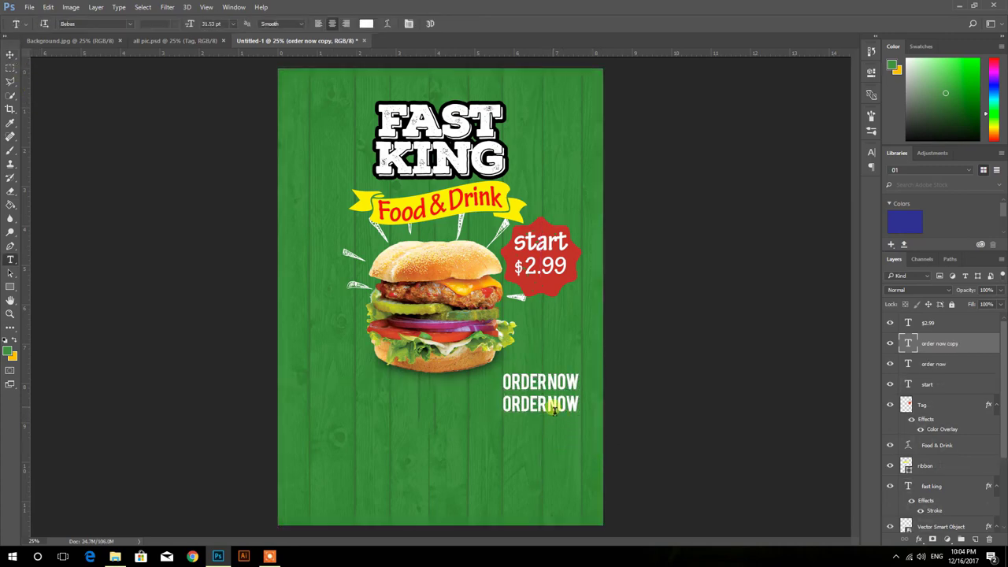
left_click(554, 408)
key("ctrl+a")
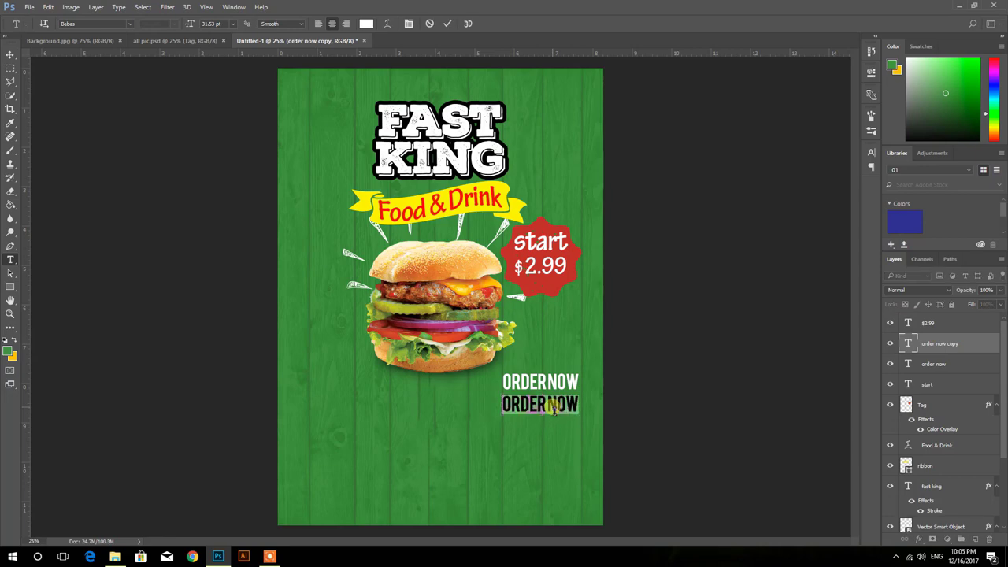
key("BackSpace")
type("+123")
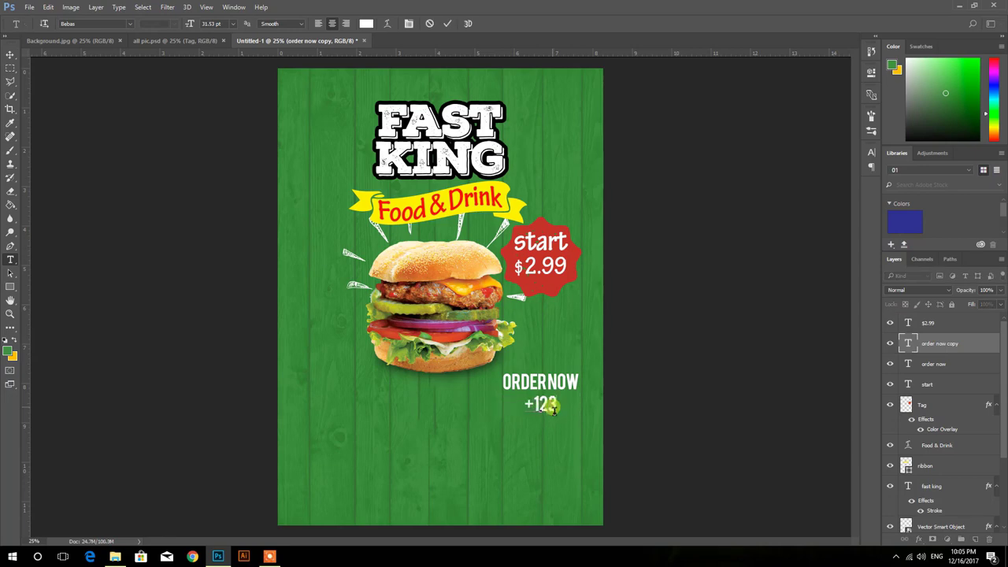
type("456")
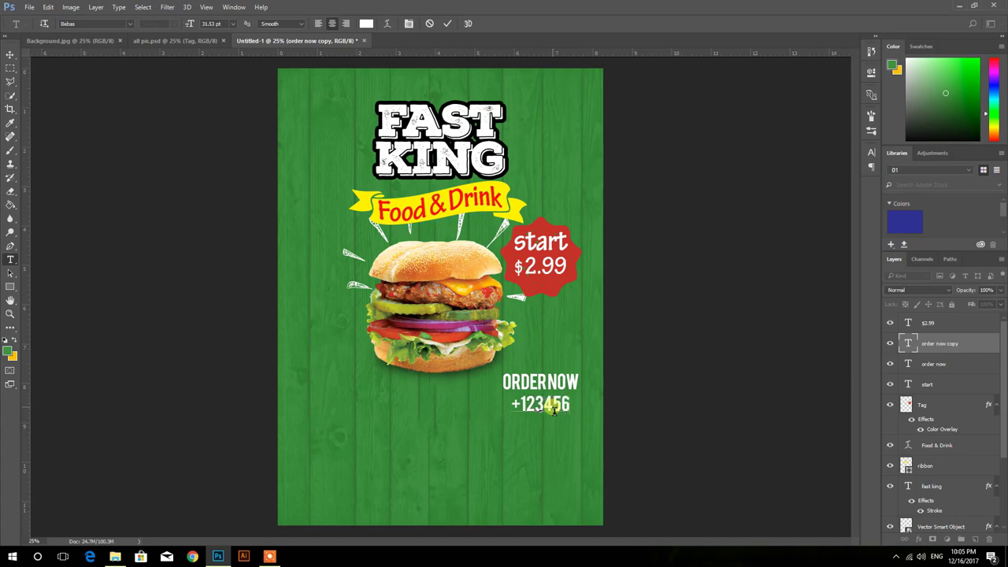
type("78")
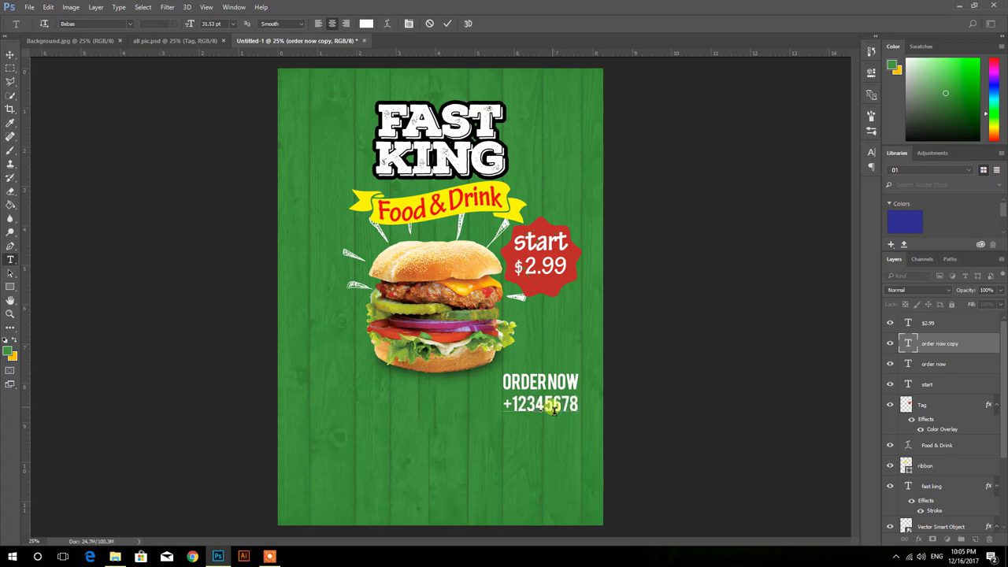
Step: Colour the phone number black and place another ORDER NOW copy beneath it
left_click_drag(576, 403, 473, 388)
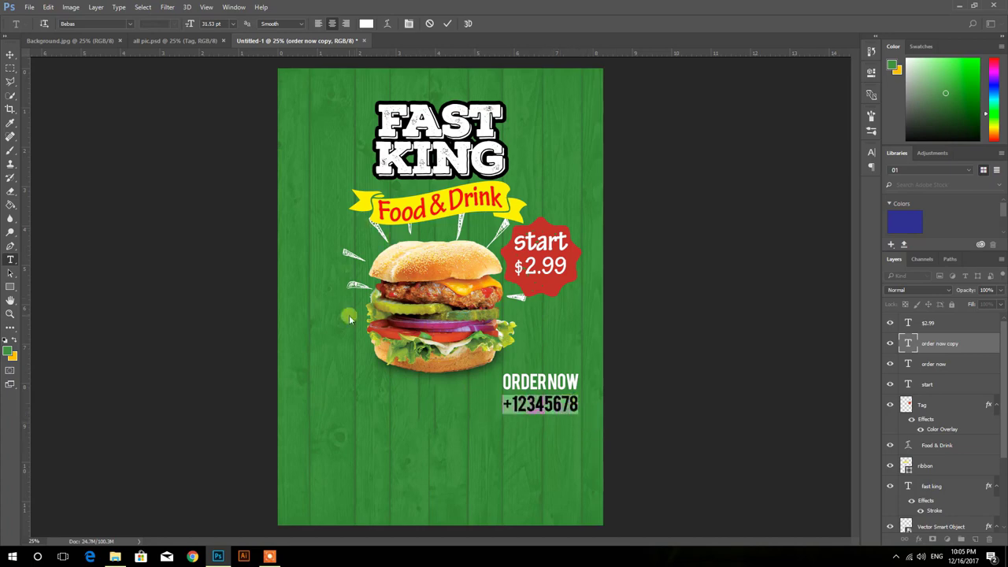
left_click(366, 24)
left_click(570, 228)
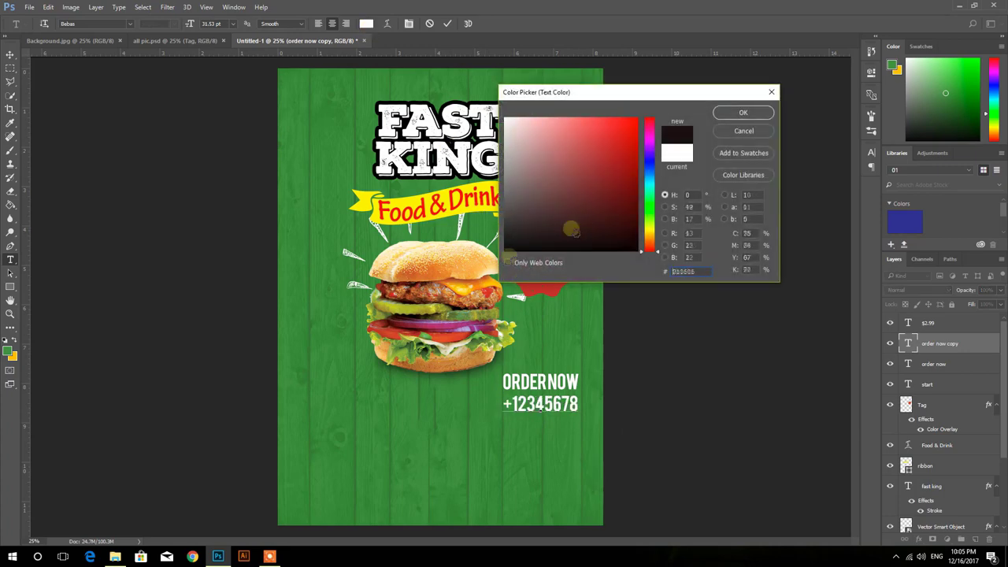
left_click(744, 116)
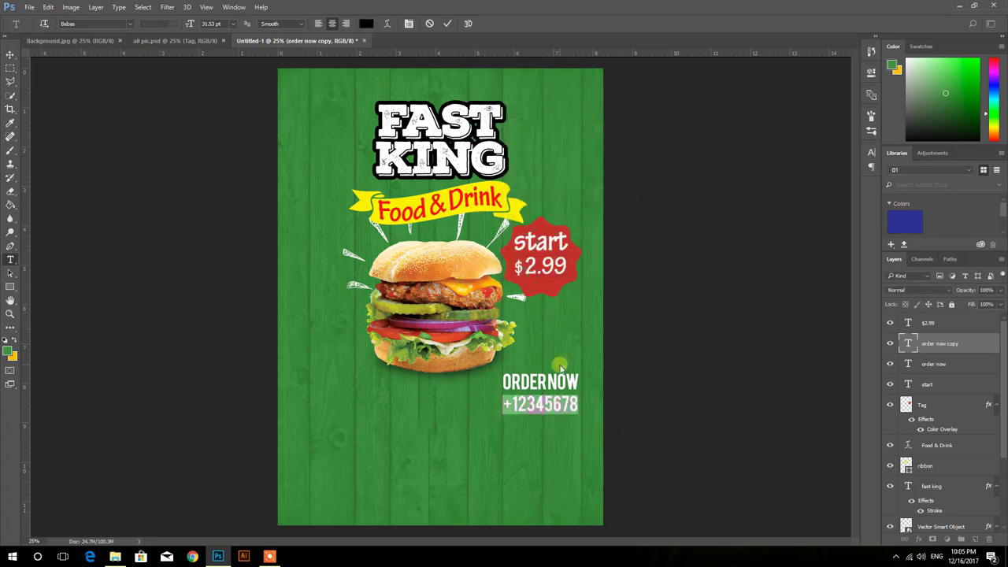
left_click(12, 56)
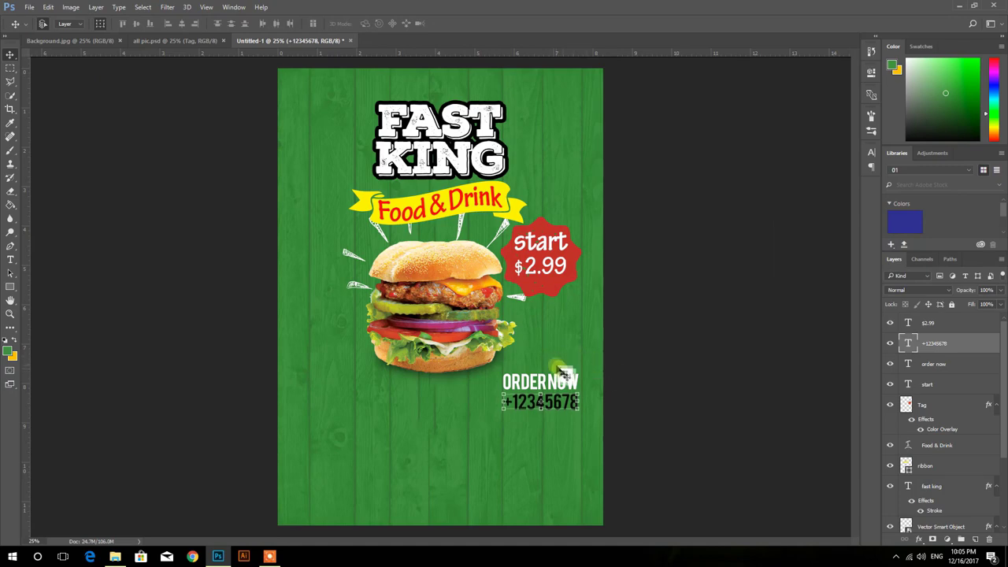
mouse_move(570, 381)
left_mouse_down()
mouse_move(540, 386)
mouse_move(542, 395)
left_mouse_up()
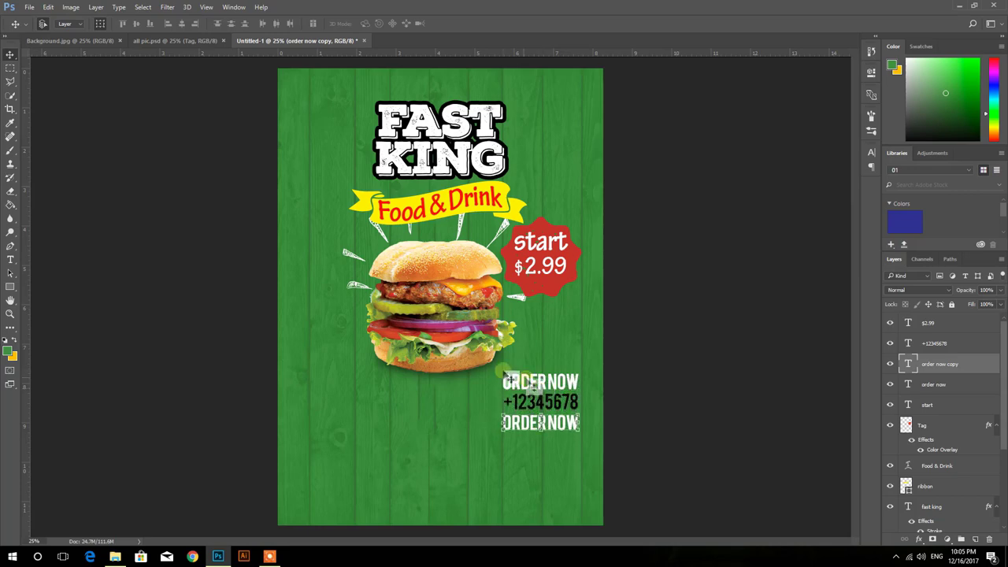
Step: Retype the lowest ORDER NOW copy as FORDELIVERY at 25 pt and nudge it up slightly
key("t")
double_click(553, 434)
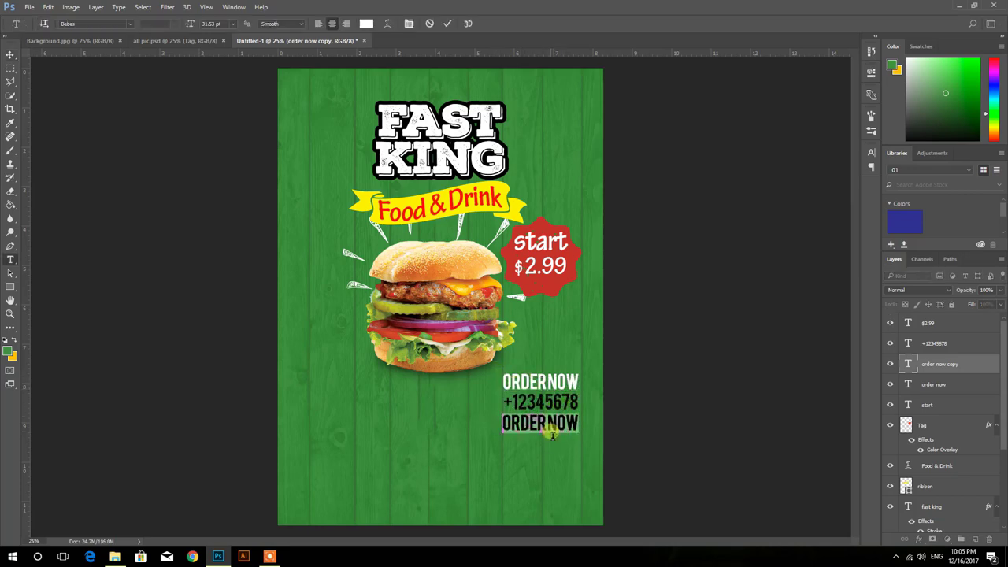
type("FOR")
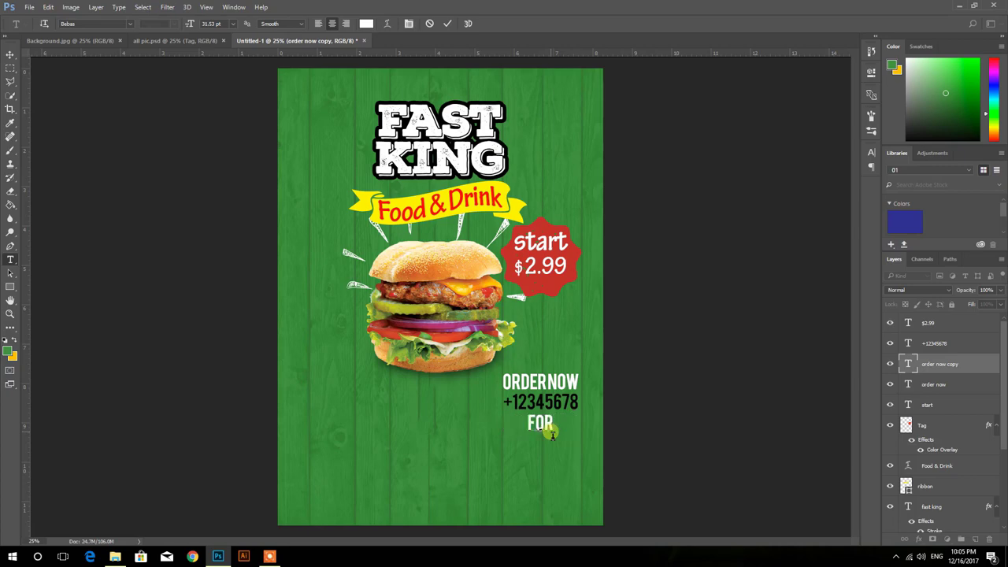
type("DELI")
type("VERY")
key("ctrl+a")
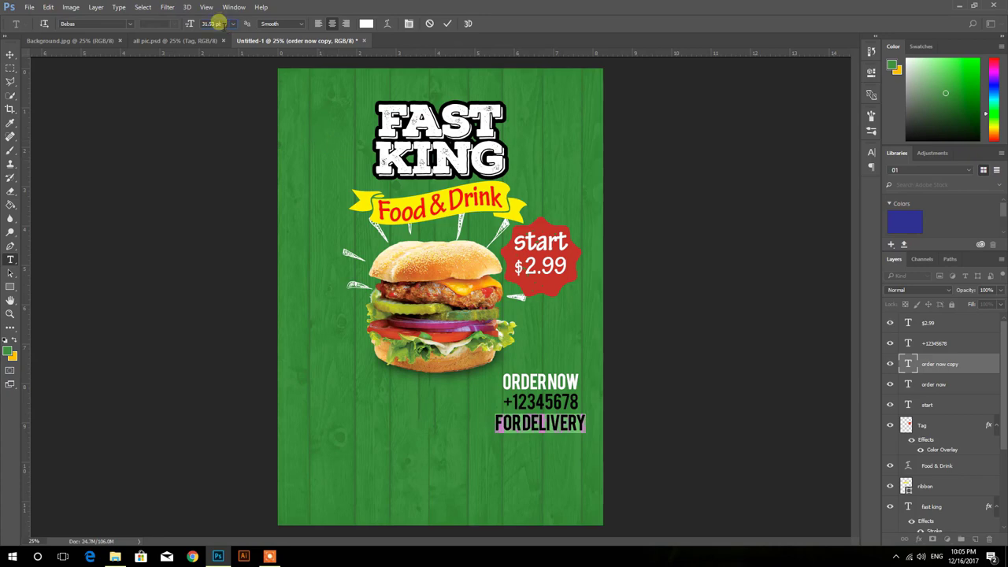
key("Down")
key("Down")
key("Down")
key("Down")
key("Down")
key("Down")
key("Down")
key("Down")
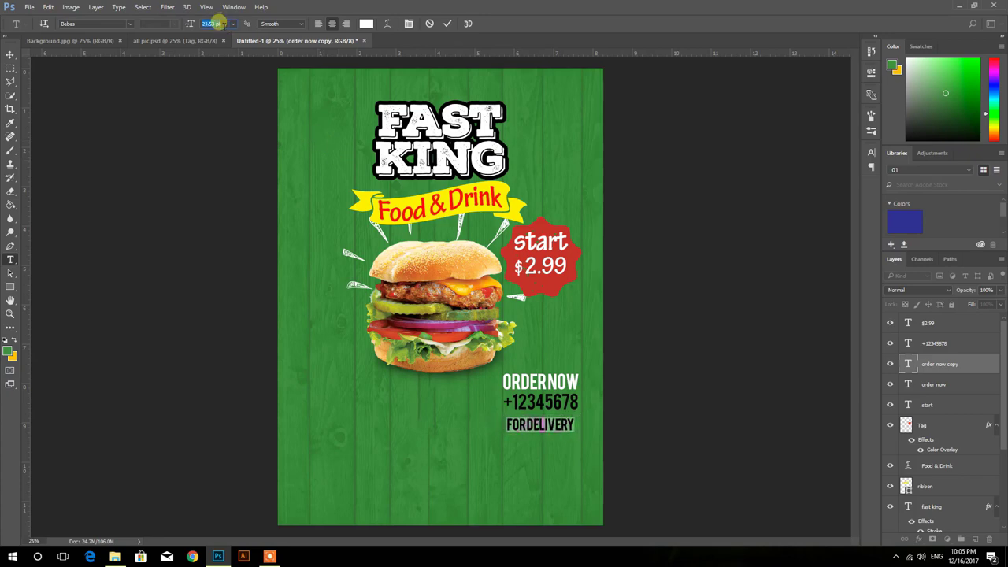
key("Up")
key("Up")
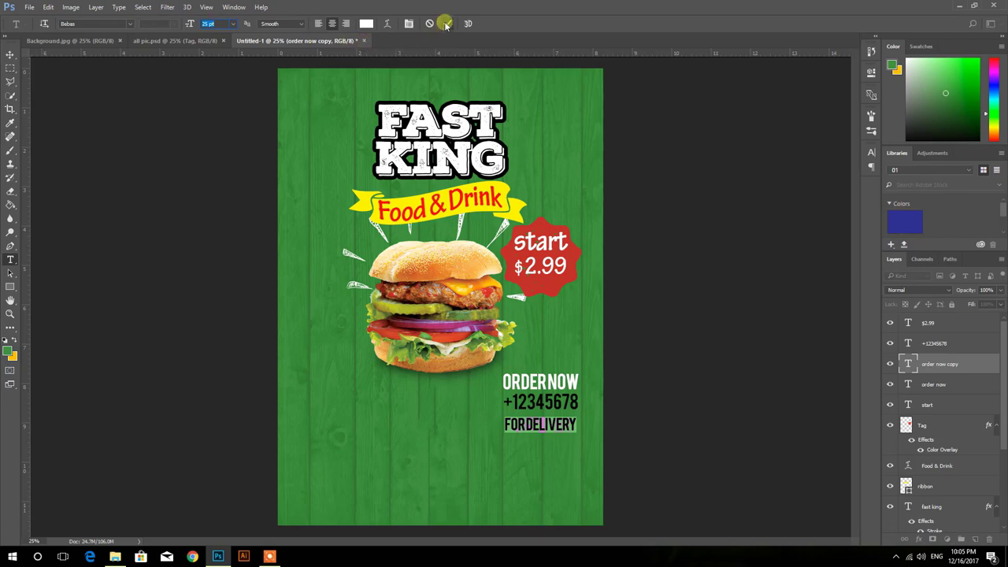
left_click(446, 23)
key("v")
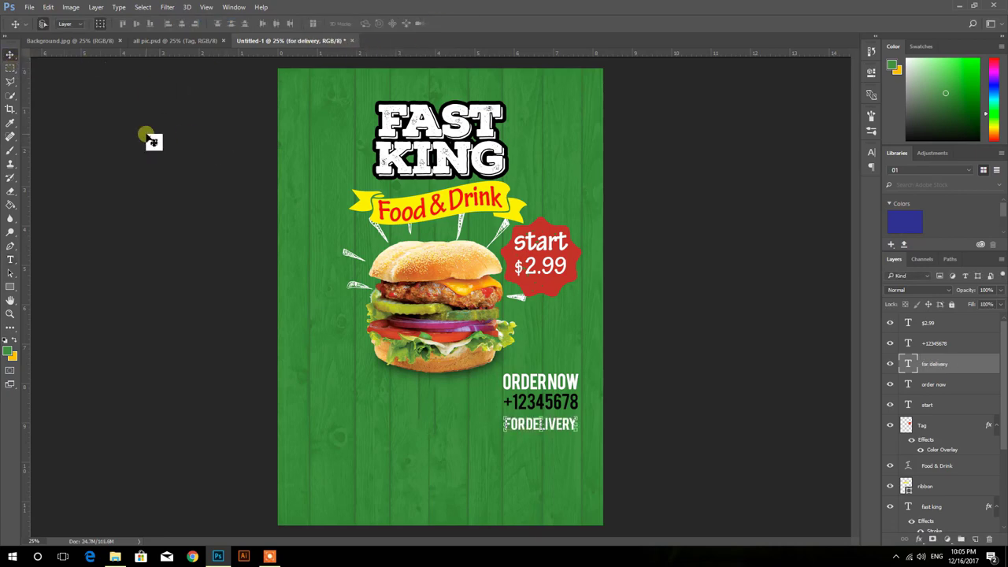
key("shift+Up")
key("shift+Up")
key("shift+Up")
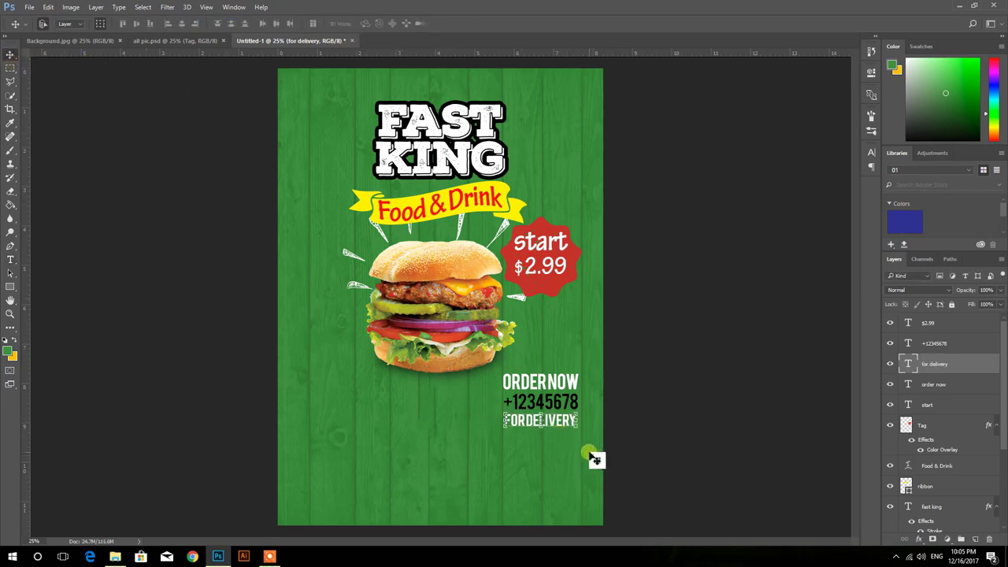
Step: Group Layer 1 with Color Fill 1
left_click(597, 460, "ctrl")
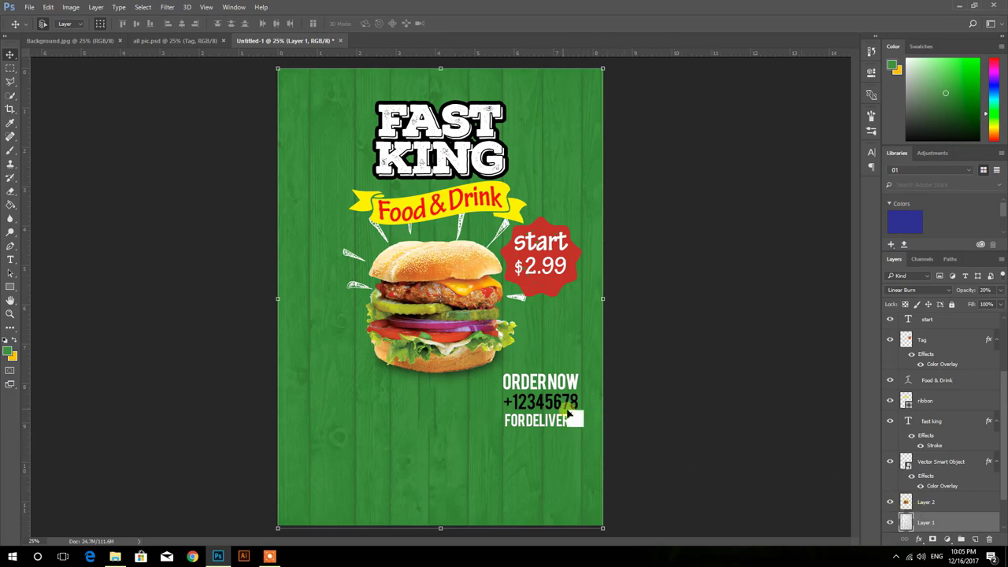
scroll(945, 439, "down", 2)
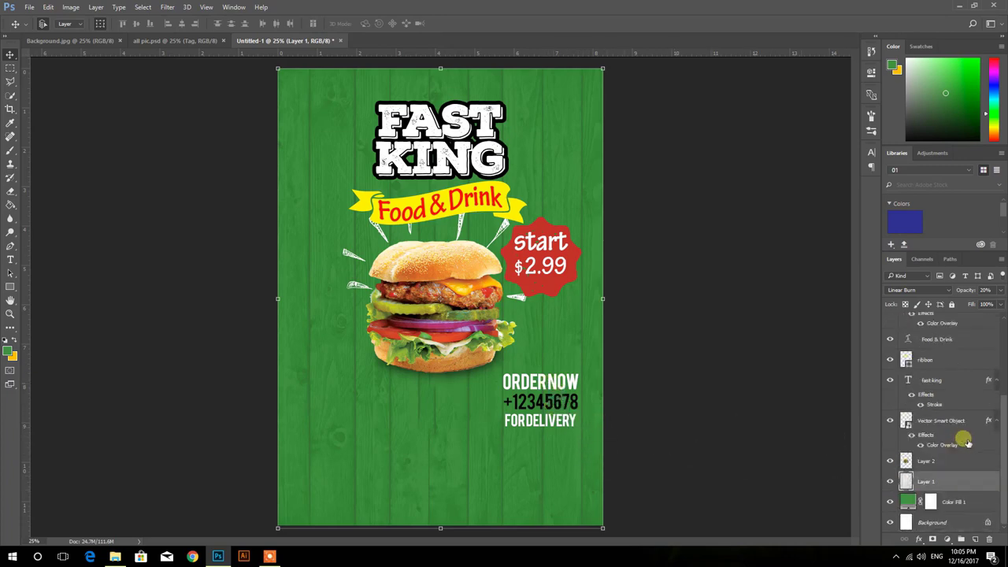
left_click(949, 501, "ctrl")
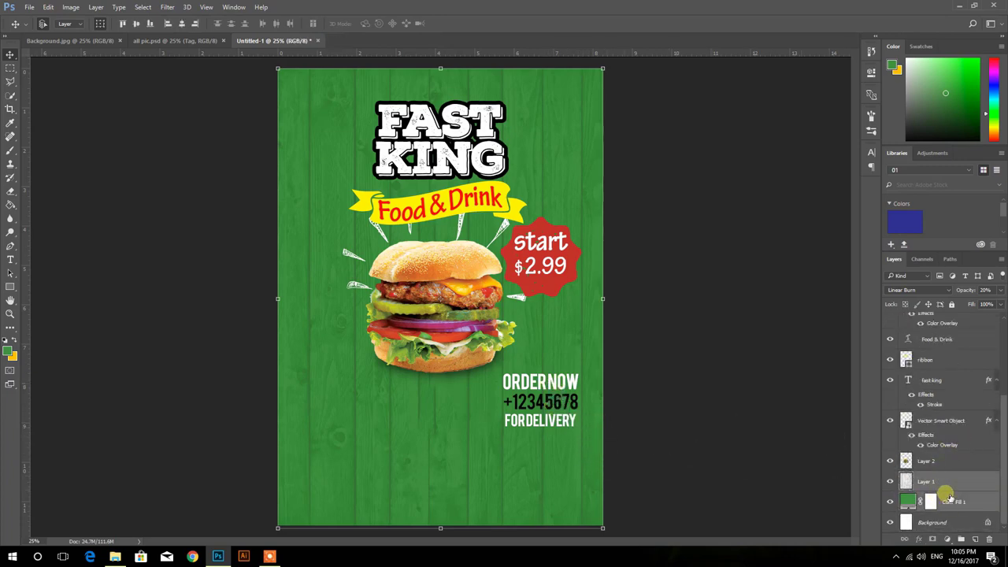
key("ctrl+g")
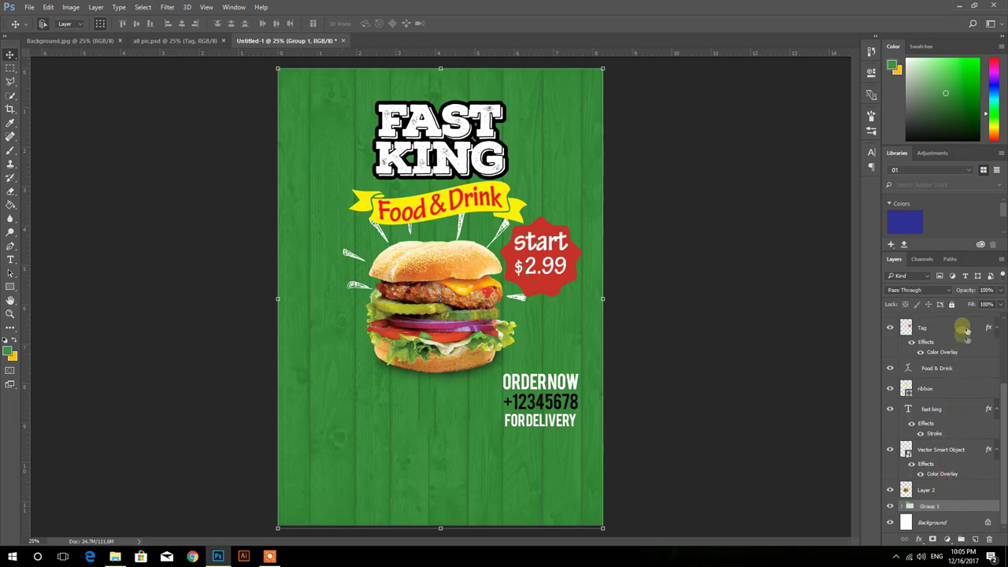
Step: Rotate the order text block about -20.8° and place a copy left of the burger
left_click(541, 382)
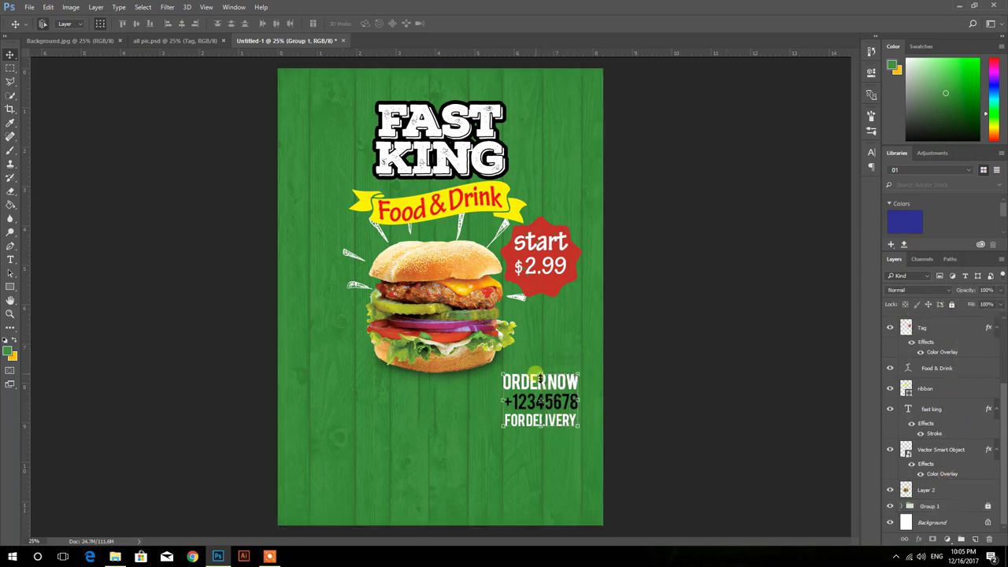
key("ctrl+t")
mouse_move(603, 416)
left_mouse_down()
mouse_move(580, 392)
mouse_move(580, 359)
left_mouse_up()
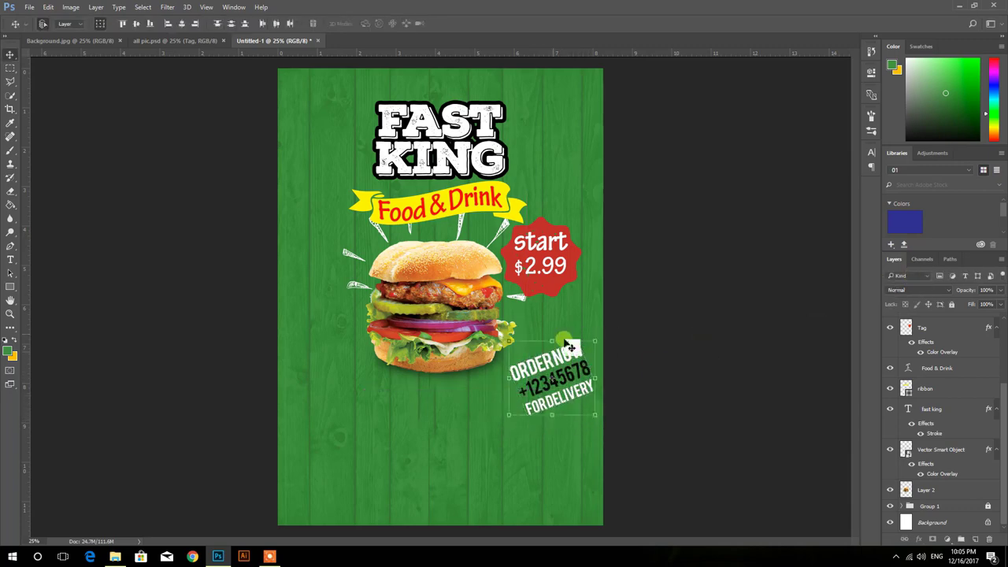
key("Return")
mouse_move(544, 328)
left_mouse_down()
mouse_move(571, 359)
mouse_move(339, 386)
left_mouse_up()
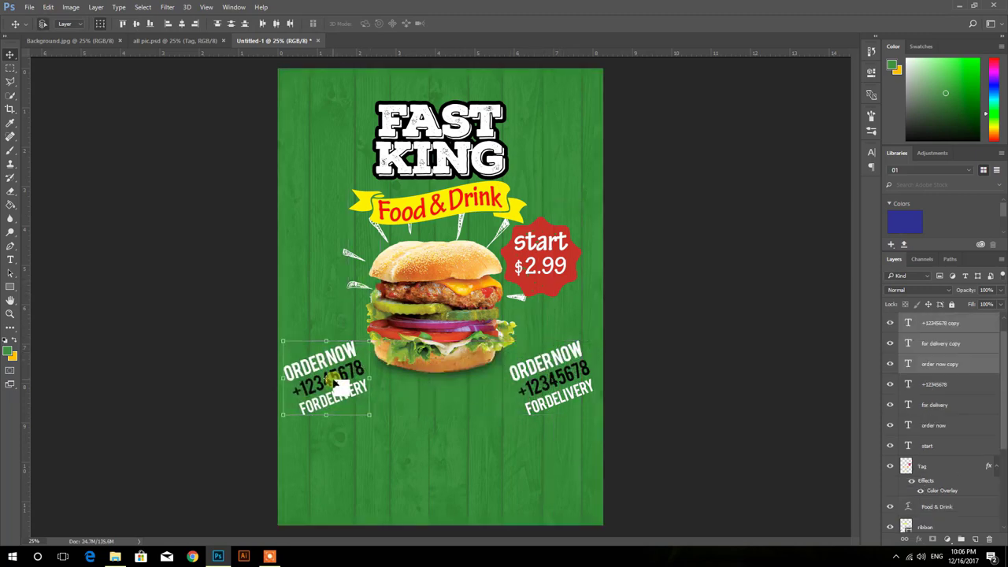
Step: Change the left copy's ORDER NOW line to DISCOUNT
key("t")
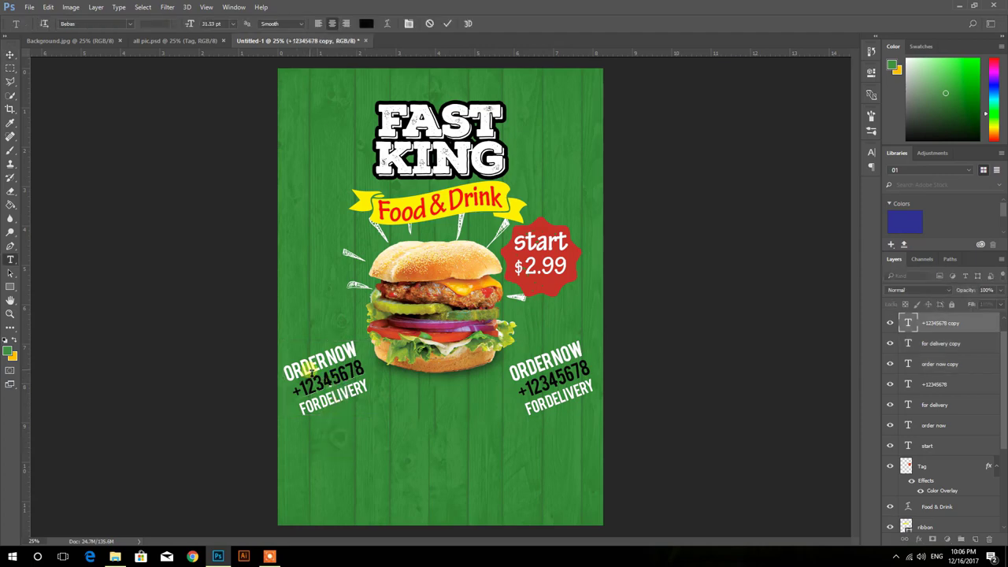
double_click(313, 375)
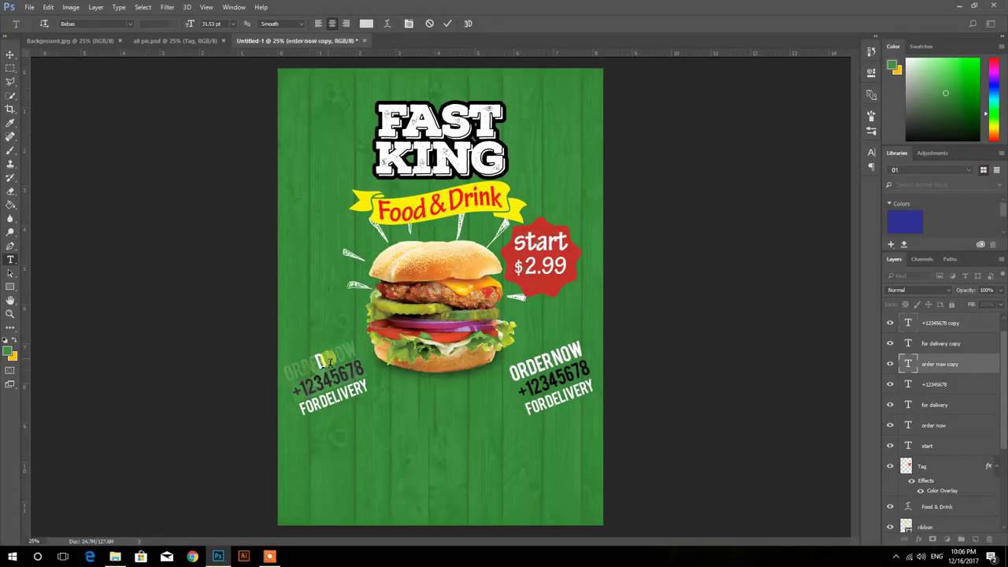
type("ISCOUNT")
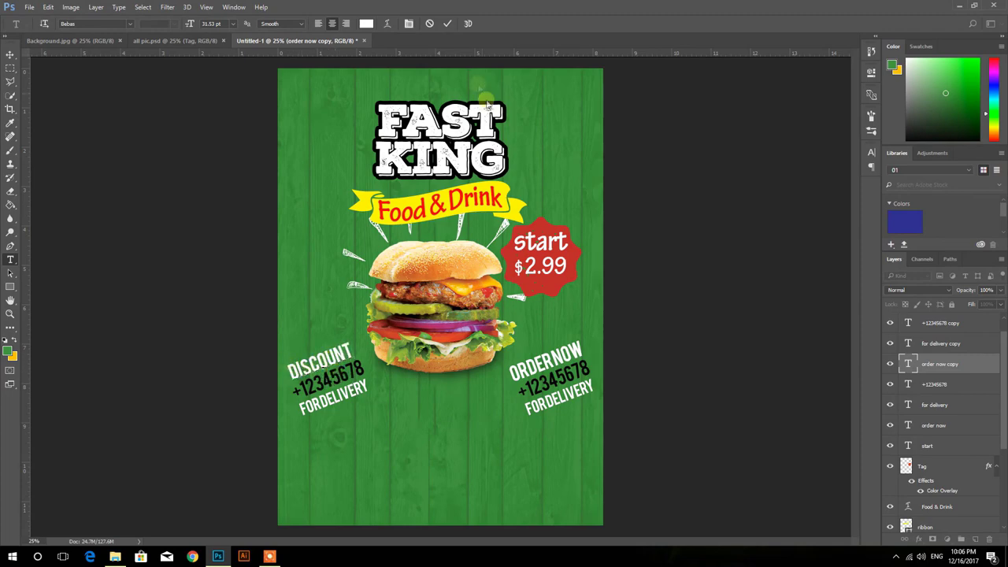
left_click(447, 22)
Step: Replace the left copy's phone number line with 10% AT 7-9
left_click(359, 368)
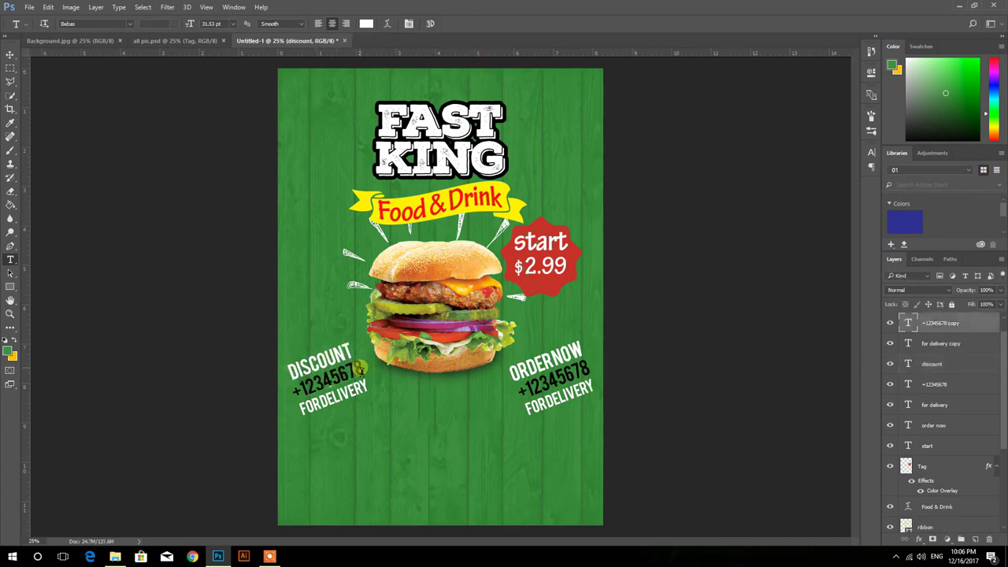
left_click_drag(361, 368, 268, 408)
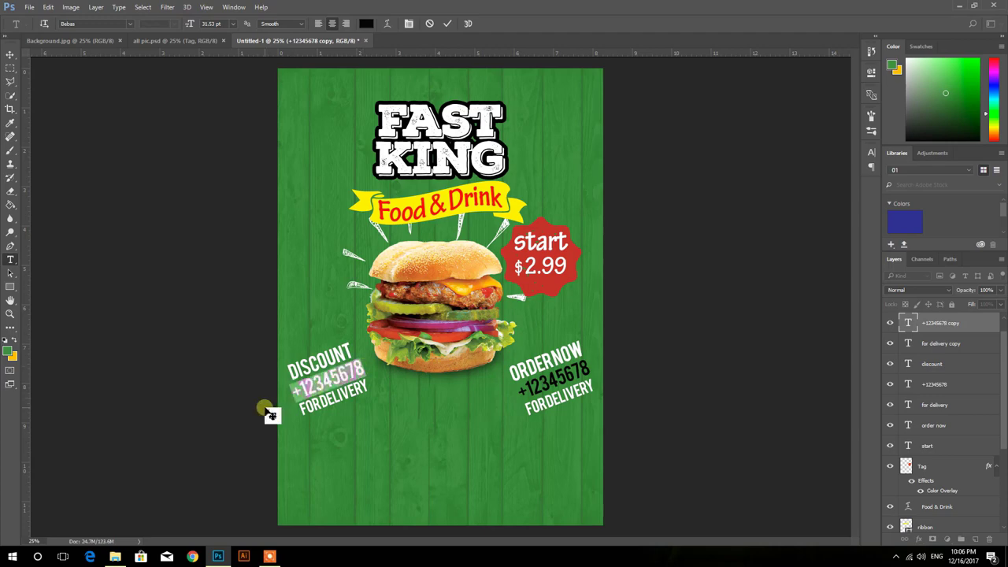
type("10")
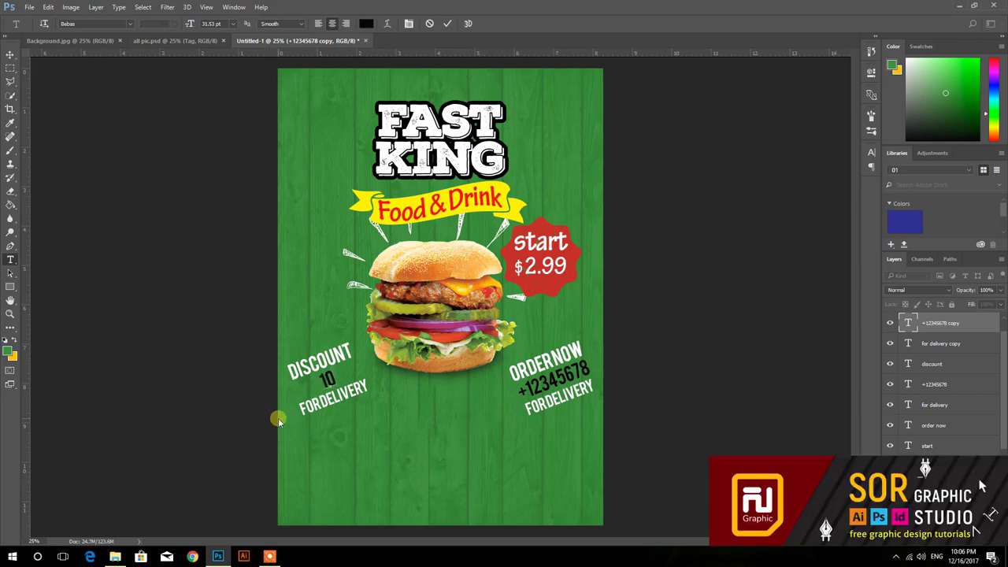
type("%")
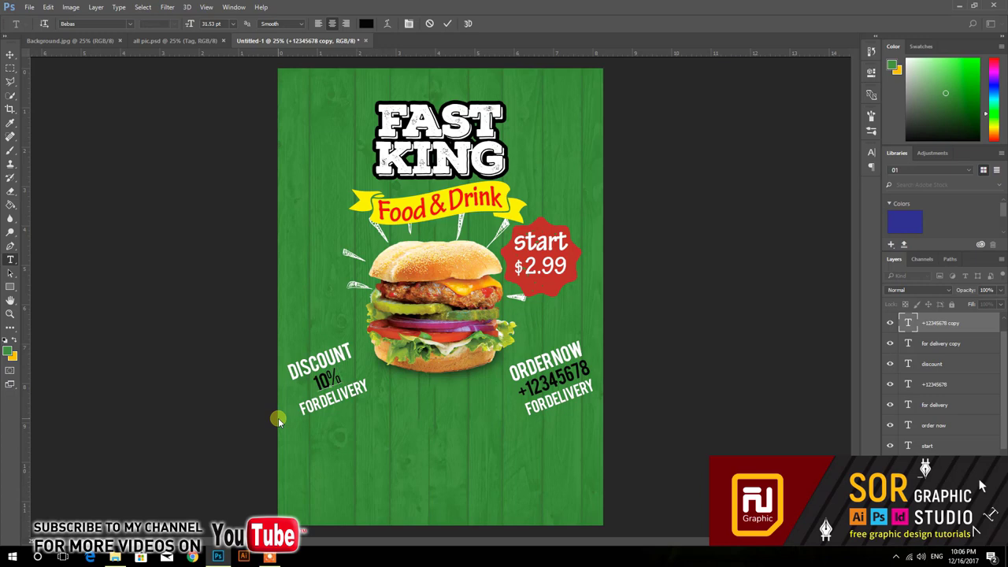
key("ctrl+a")
type("A")
type("T")
type("7")
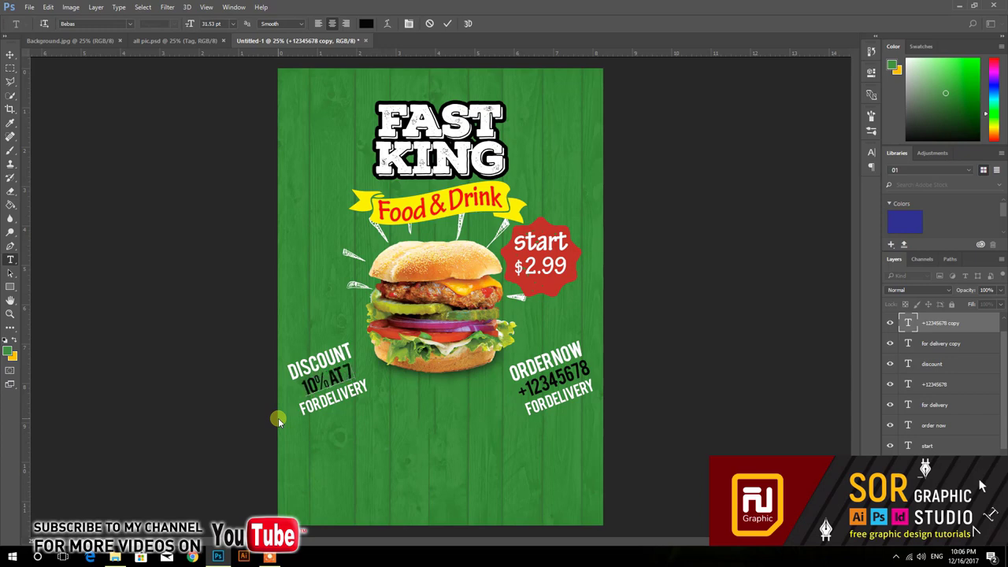
type("-9")
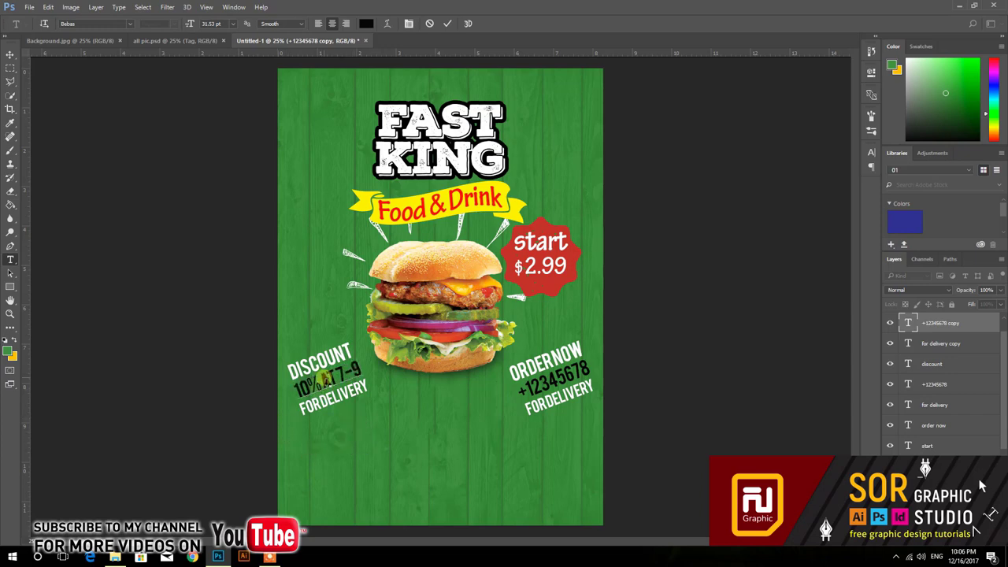
key("shift+Left")
key("shift+Left")
key("shift+Left")
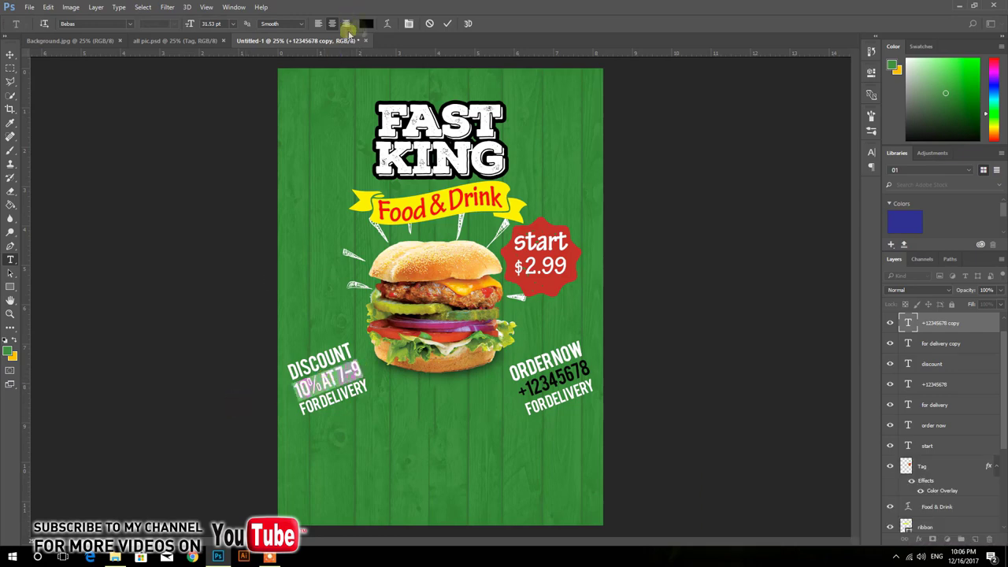
Step: Colour the 10% AT 7-9 line with the ribbon's yellow
left_click(366, 23)
left_click(367, 203)
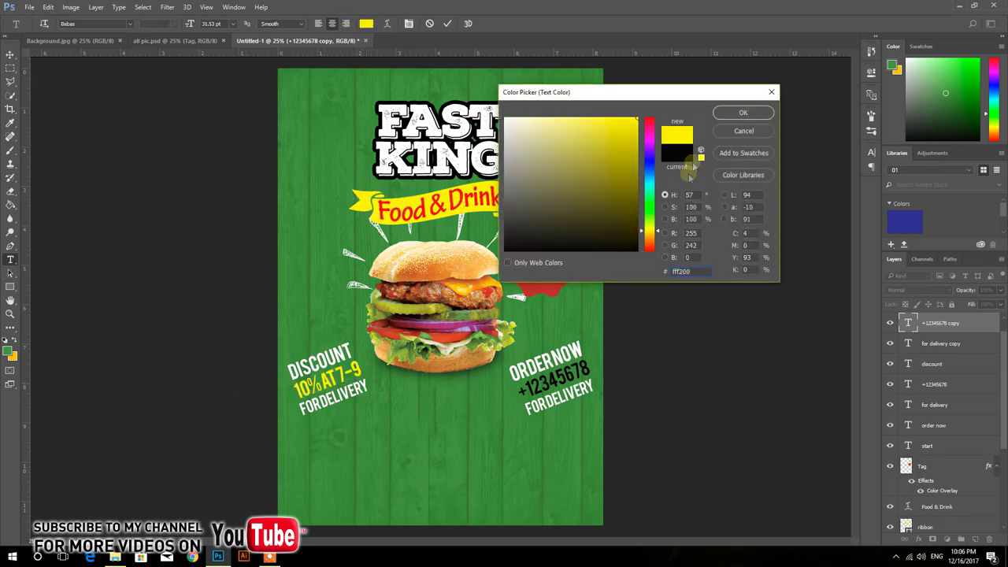
left_click(729, 113)
left_click(445, 24)
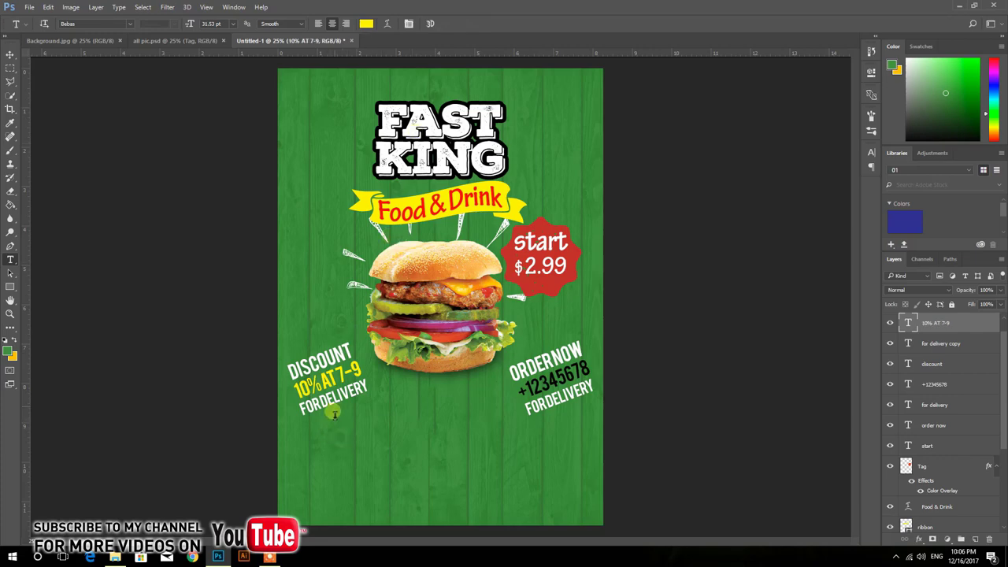
Step: Retype the FOR DELIVERY line below it as FOR MON-FRI
left_click(336, 402)
key("ctrl+a")
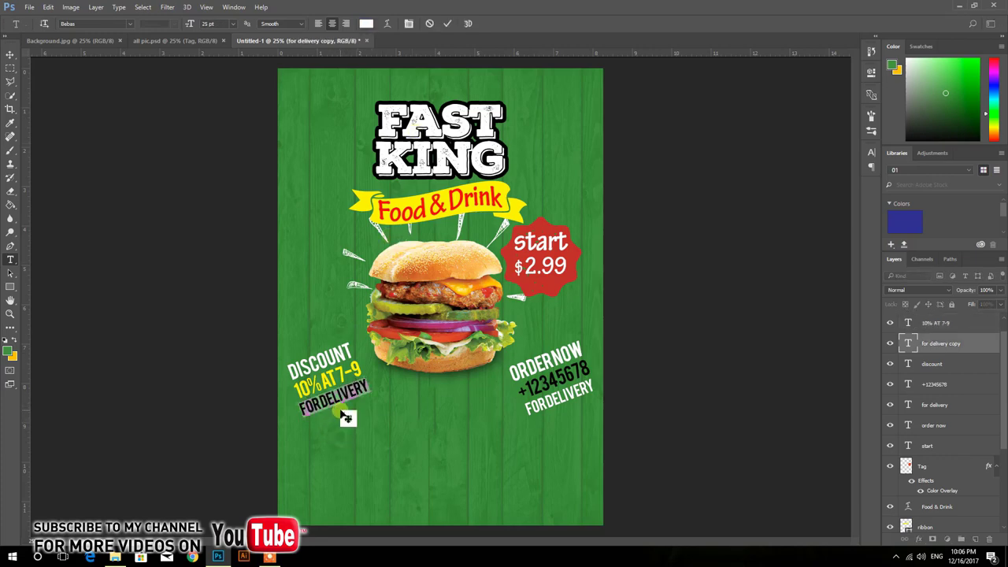
type("FOR MON")
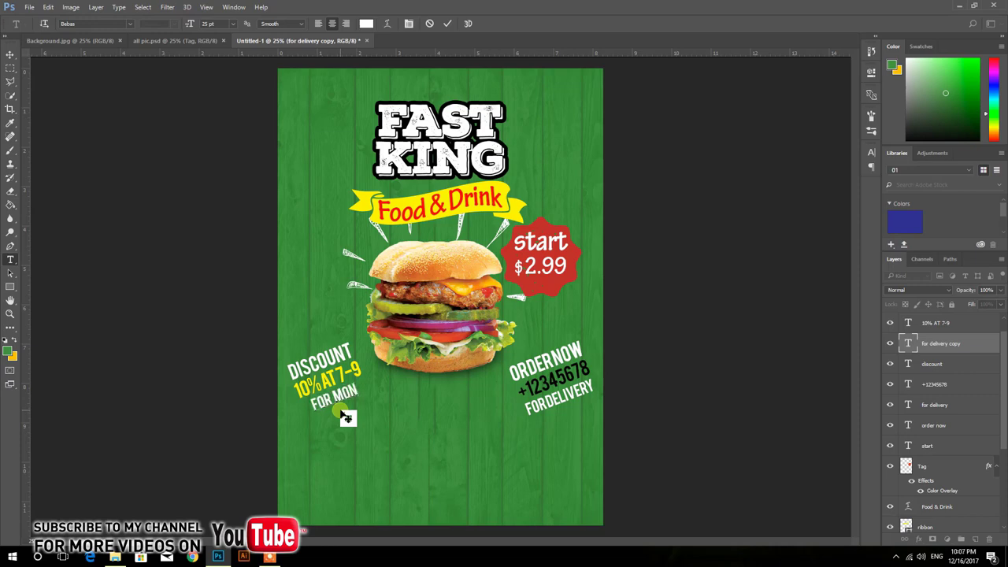
type("-FRI")
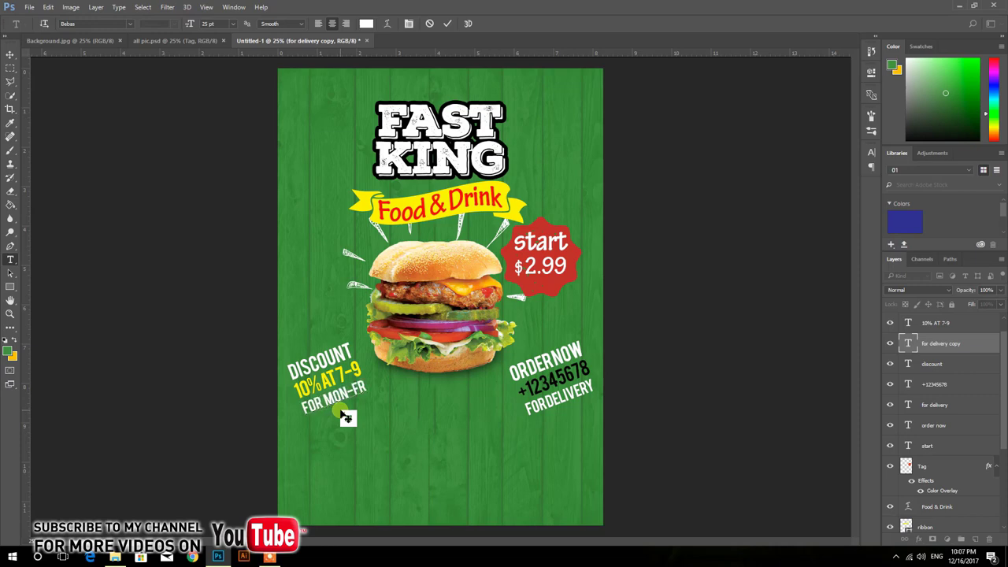
key("ctrl+a")
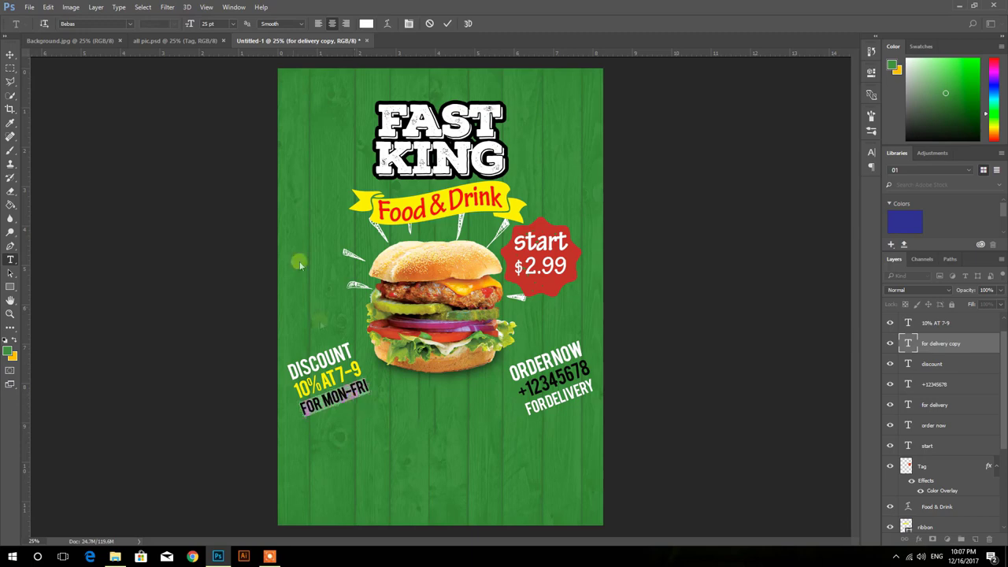
left_click(446, 23)
Step: Bring the strip and four burgers from all pic.psd onto the poster's bottom, strip behind the burgers
left_click(11, 55)
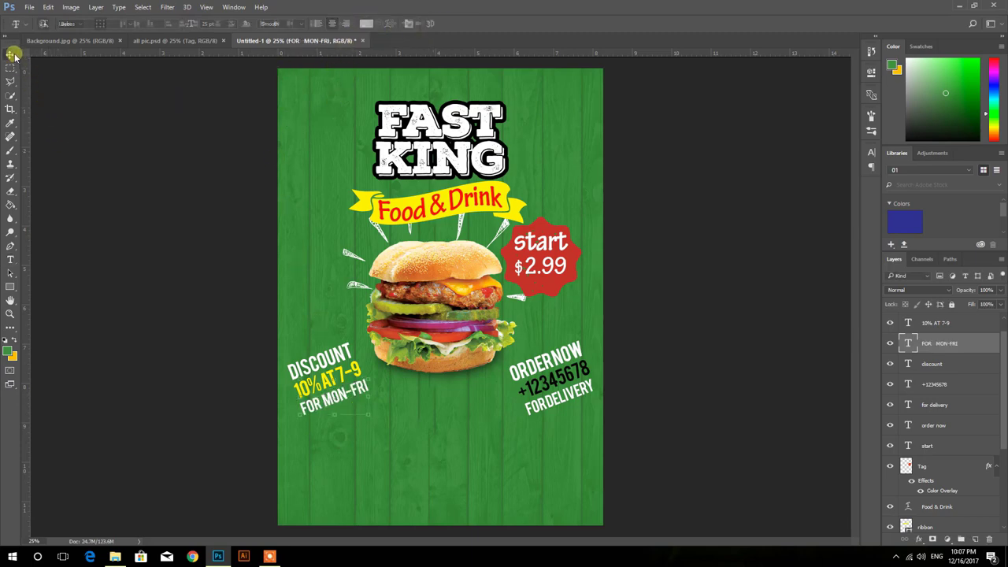
mouse_move(370, 415)
left_mouse_down()
mouse_move(337, 405)
mouse_move(292, 362)
left_mouse_up()
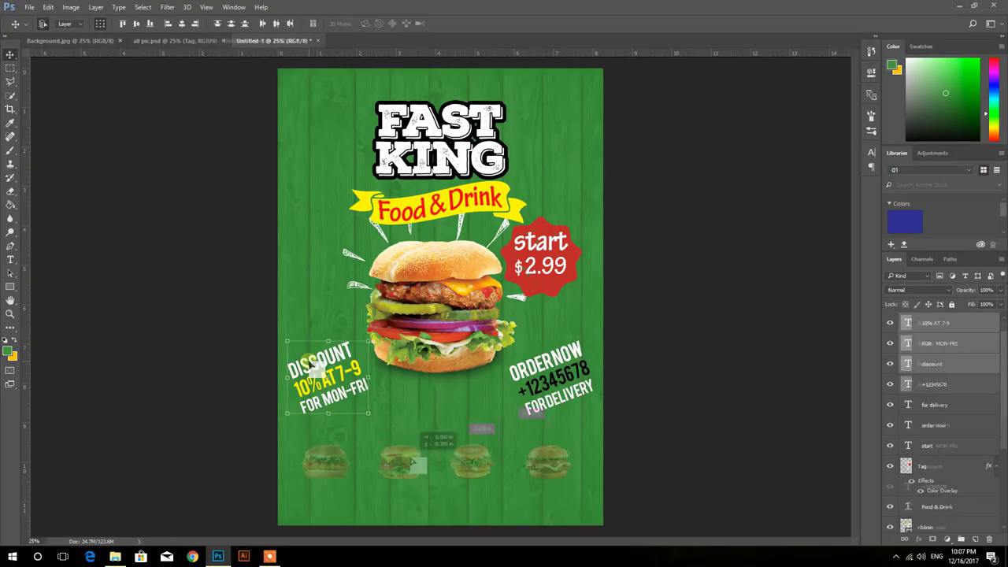
left_click(168, 40)
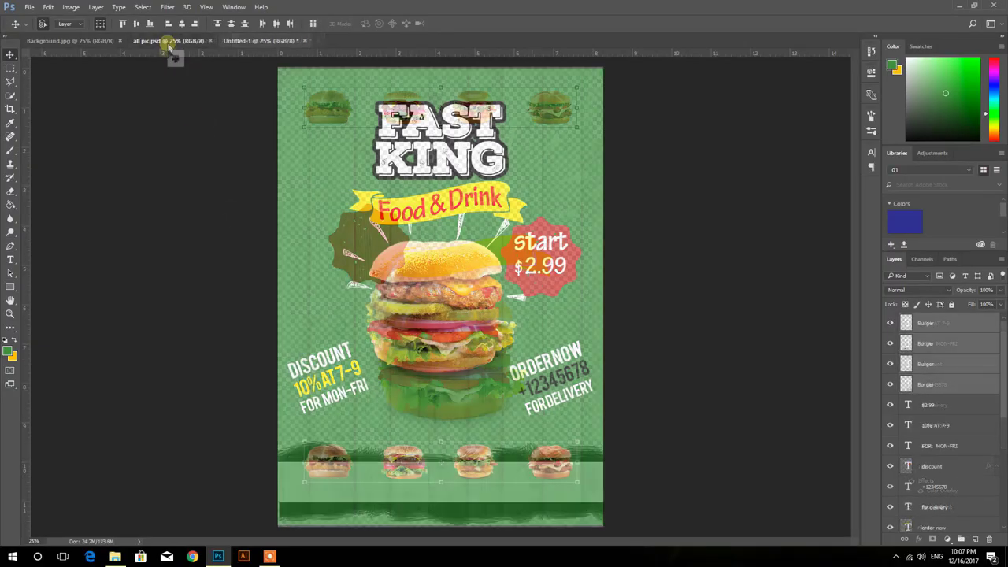
left_click_drag(328, 488, 307, 323)
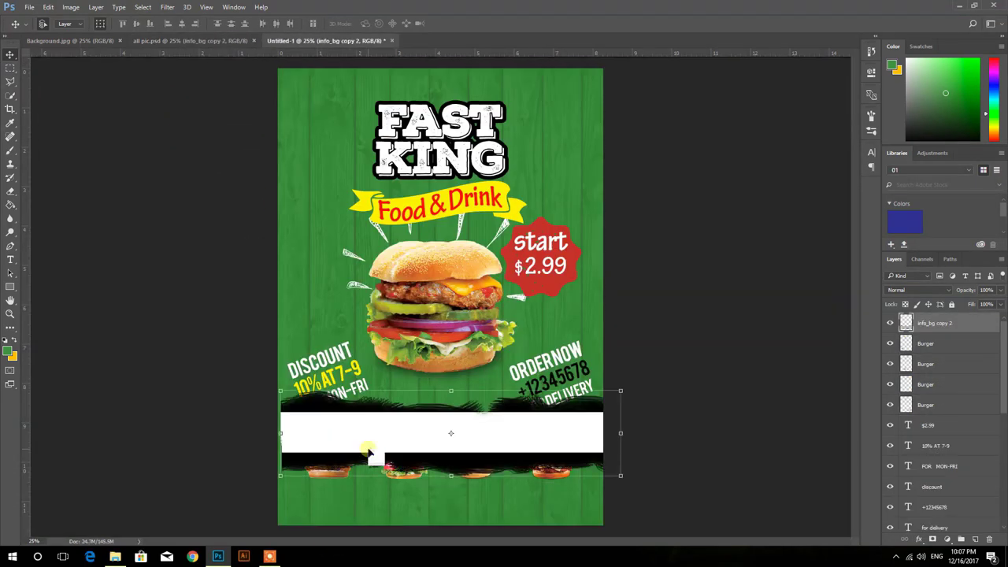
left_click_drag(308, 323, 366, 472)
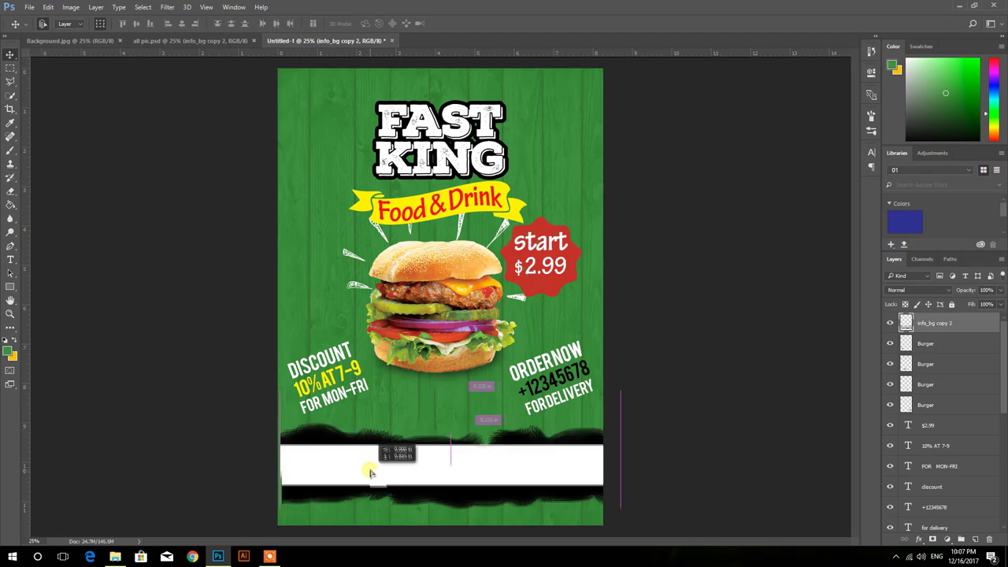
key("ctrl+shift+bracketleft")
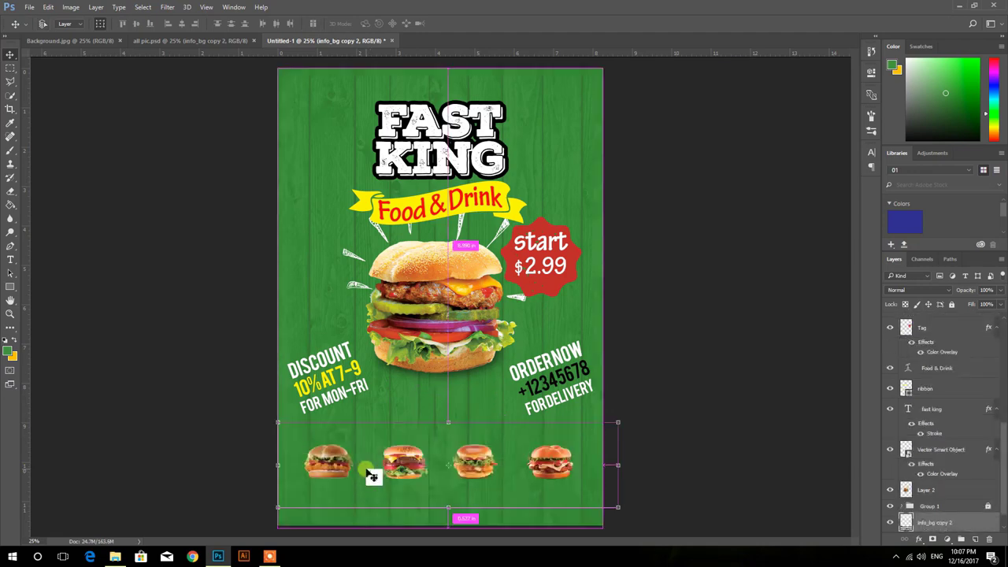
key("ctrl+bracketright")
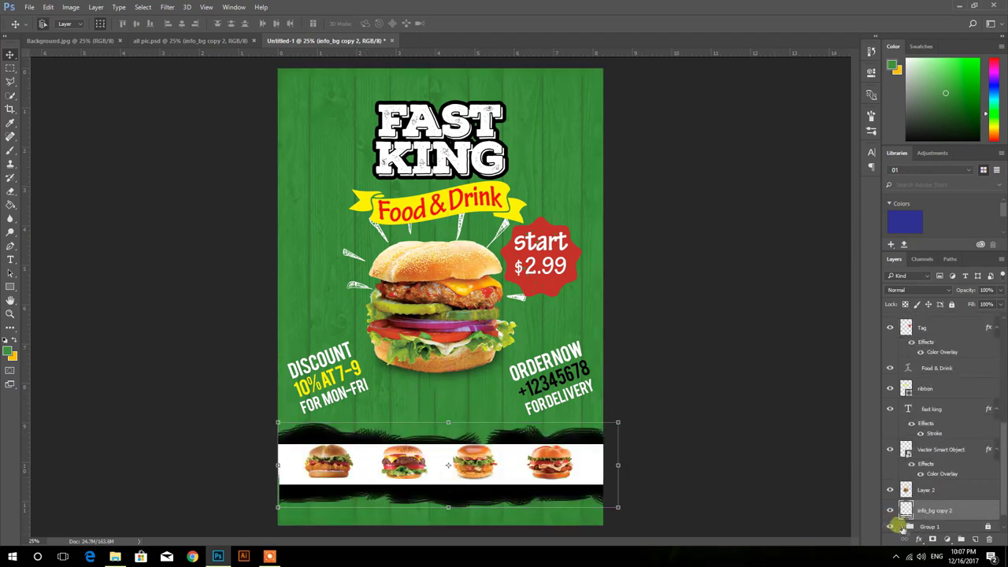
Step: Give the bottom strip a white #ffffff Color Overlay layer effect
left_click(919, 538)
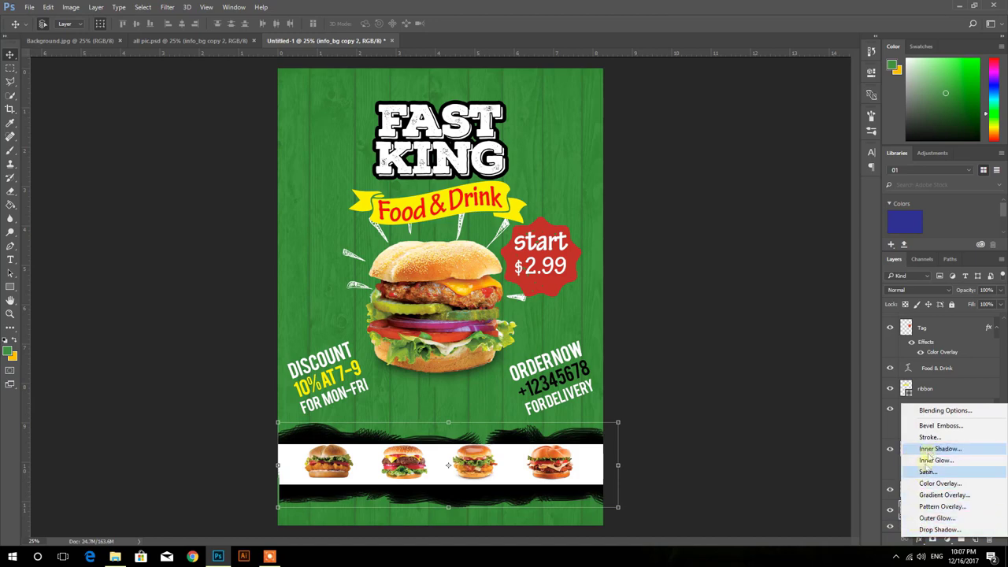
left_click(926, 484)
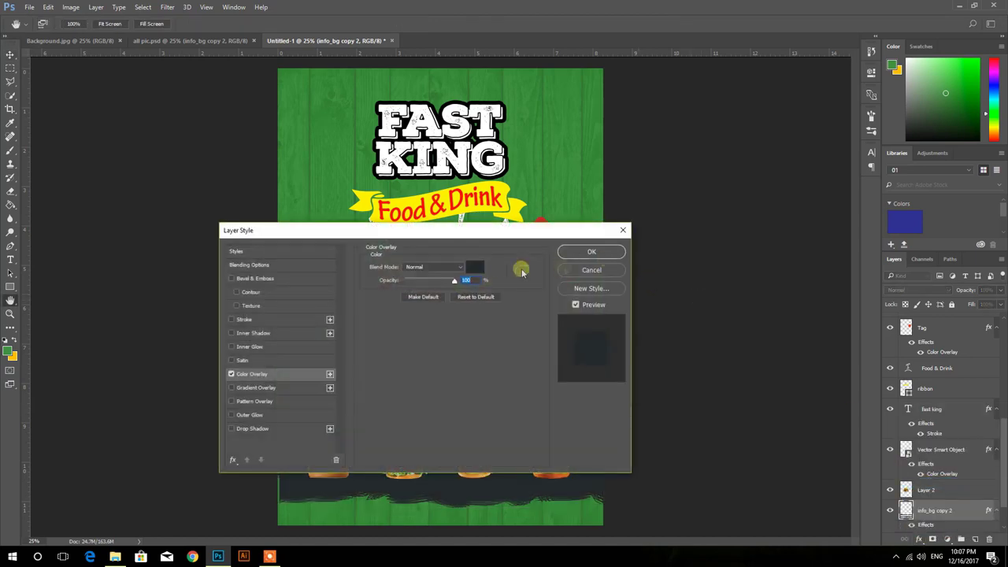
left_click(476, 269)
left_click(506, 120)
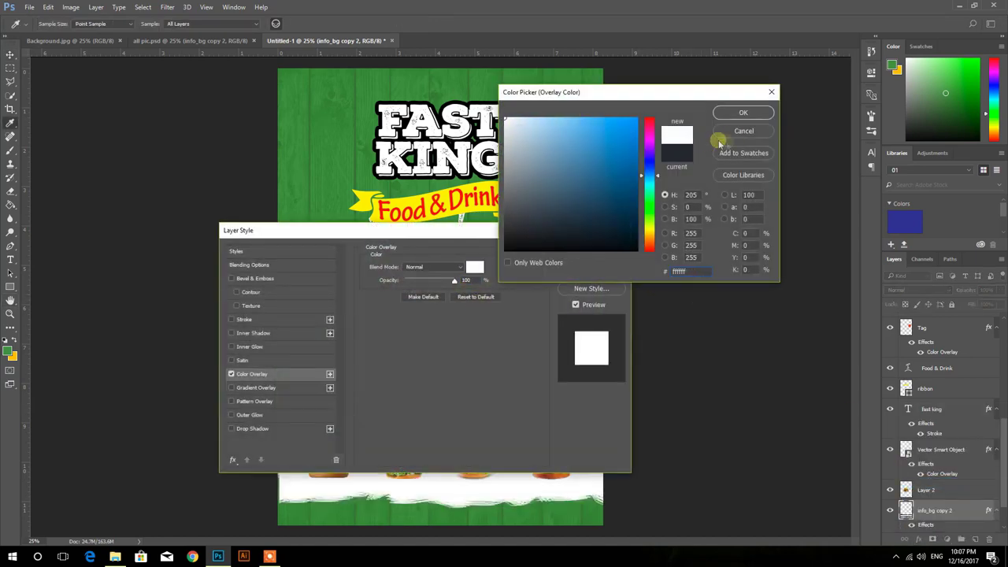
left_click(741, 115)
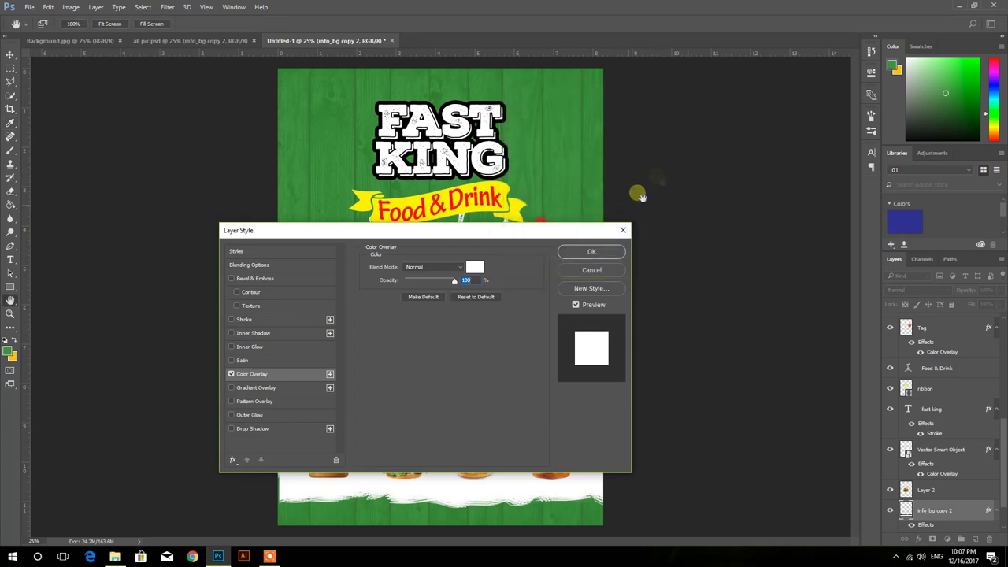
left_click(593, 254)
left_click(11, 55)
left_click(150, 181)
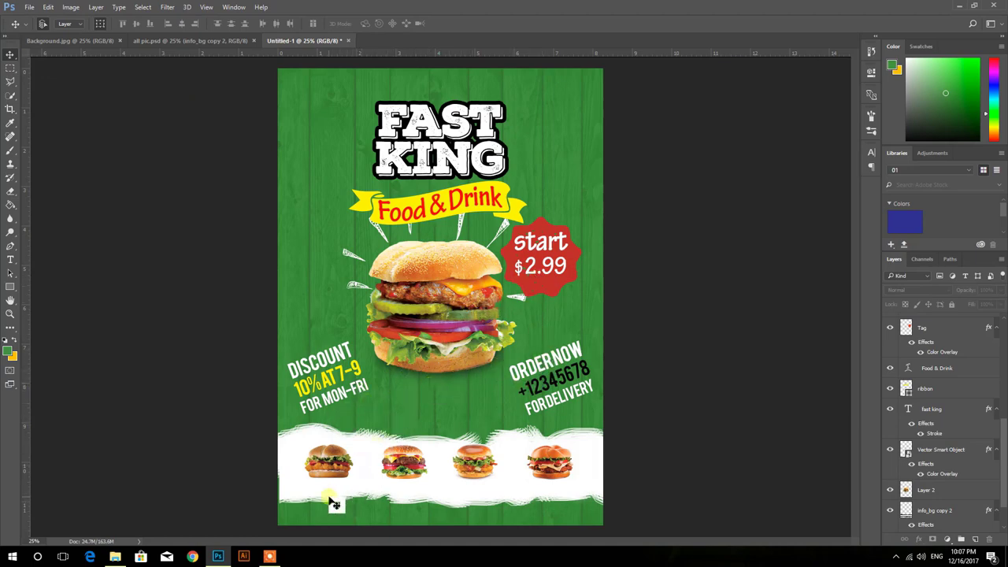
key("t")
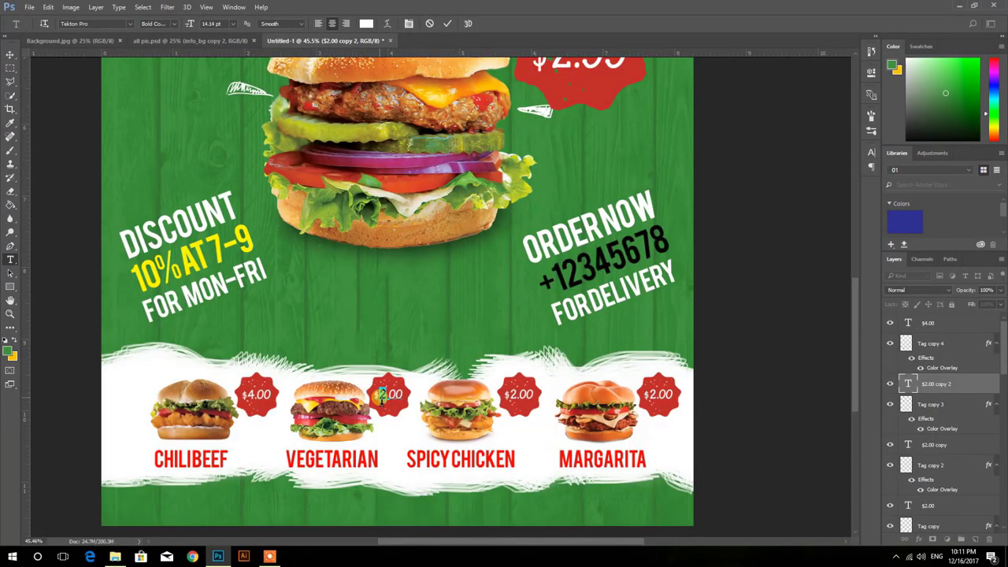
type("3")
Step: Commit the $3.00 price and change the last price tag to $6.00
key("ctrl+Return")
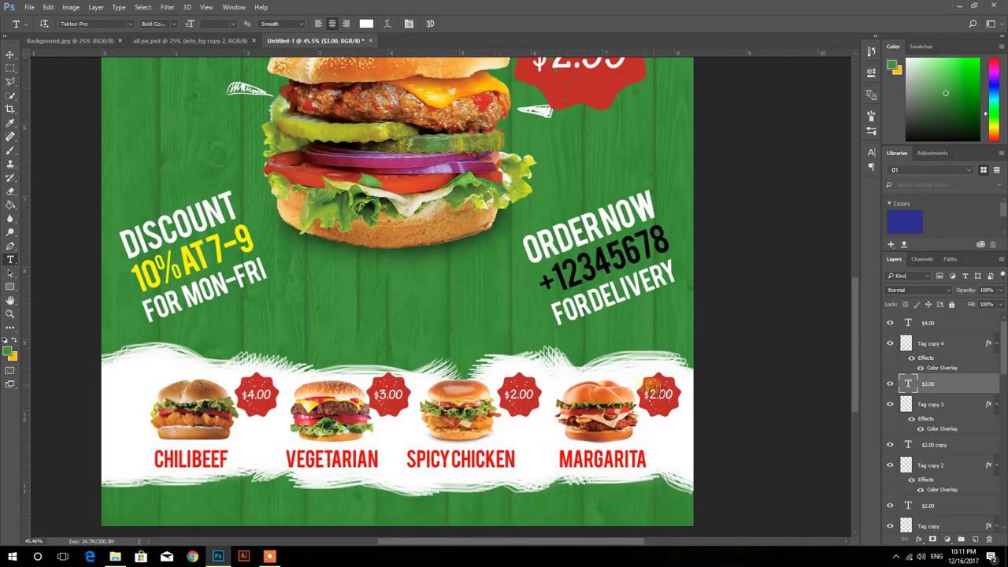
left_click_drag(657, 396, 645, 402)
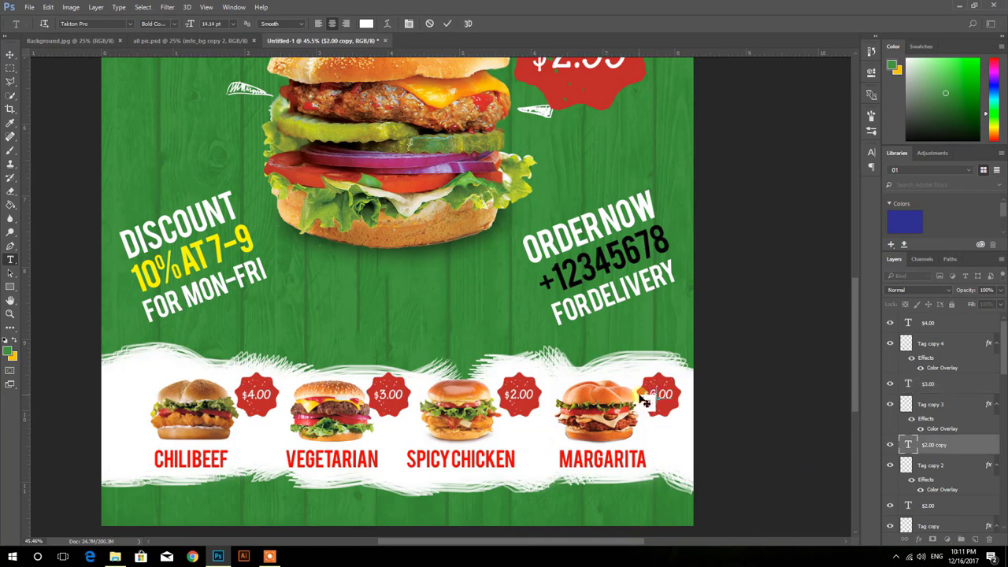
type("6")
key("ctrl+Return")
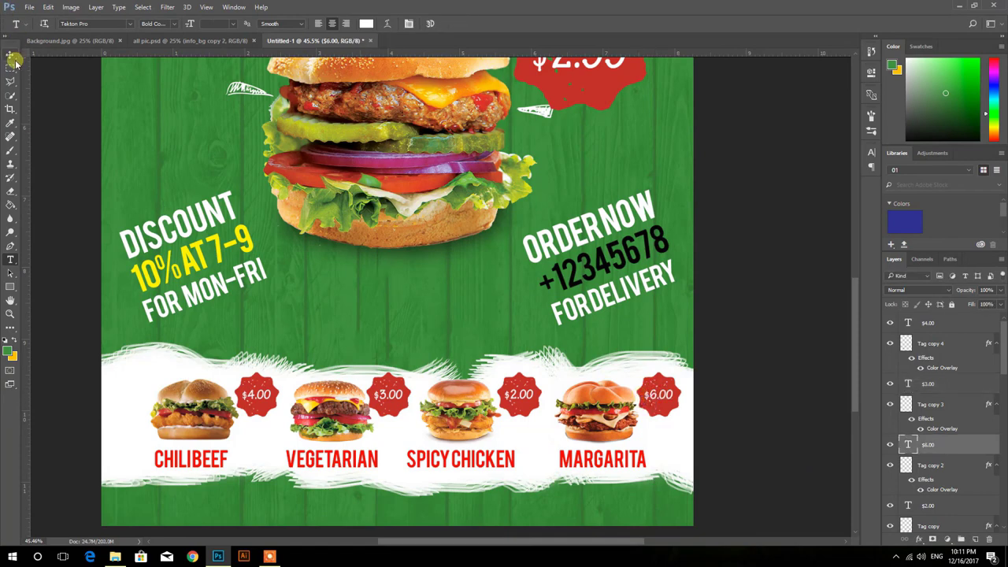
Step: Select the bottom menu band's layers and move them up slightly
left_click(11, 55)
scroll(220, 227, "down", 1)
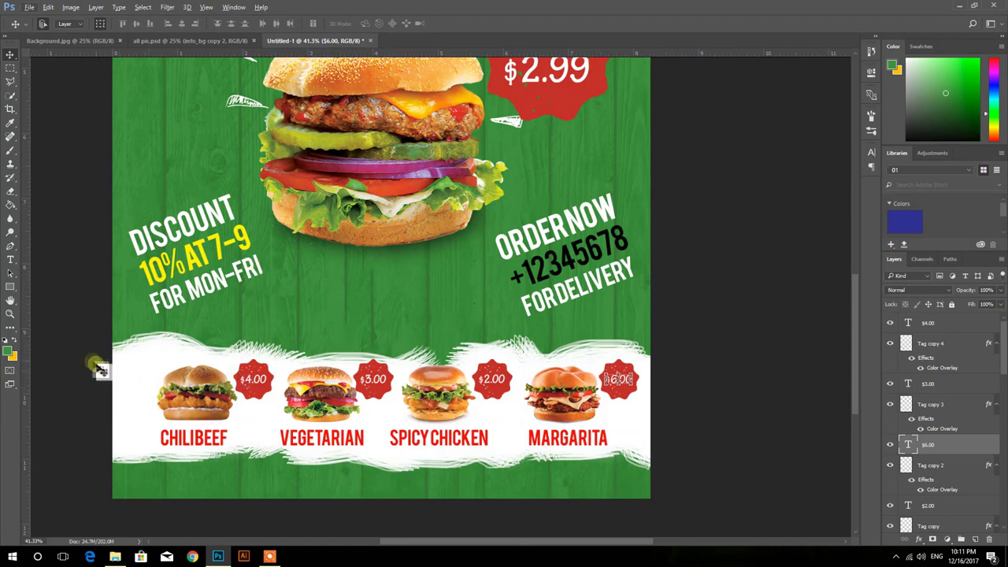
left_click_drag(61, 339, 489, 461)
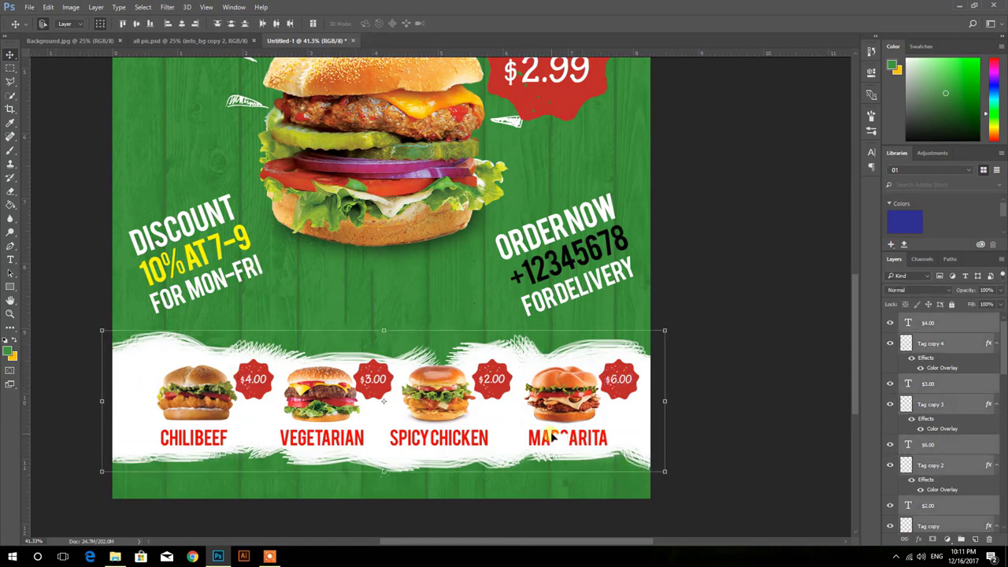
left_click_drag(551, 437, 553, 426)
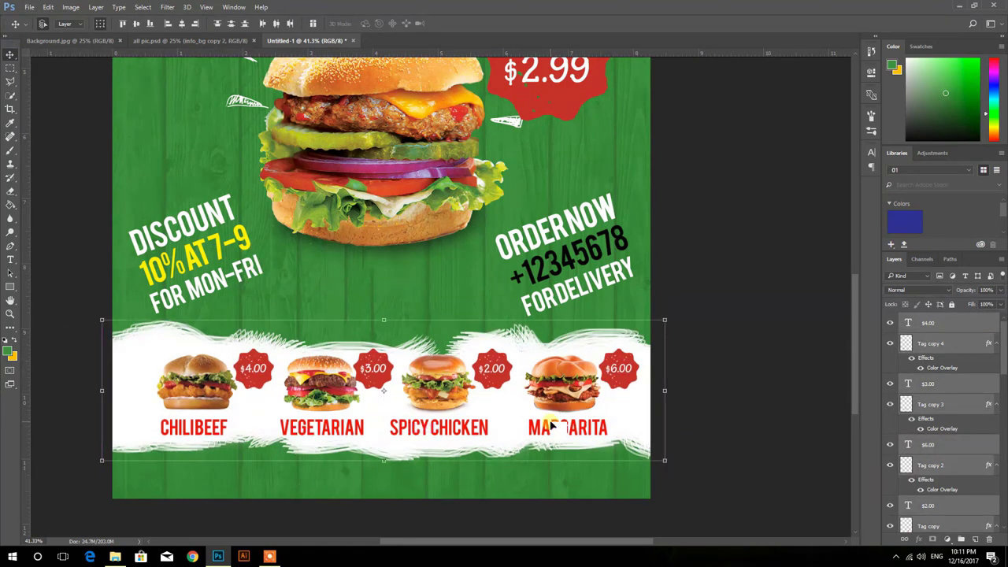
Step: Select every element on the poster and nudge it all upward
scroll(516, 411, "down", 2)
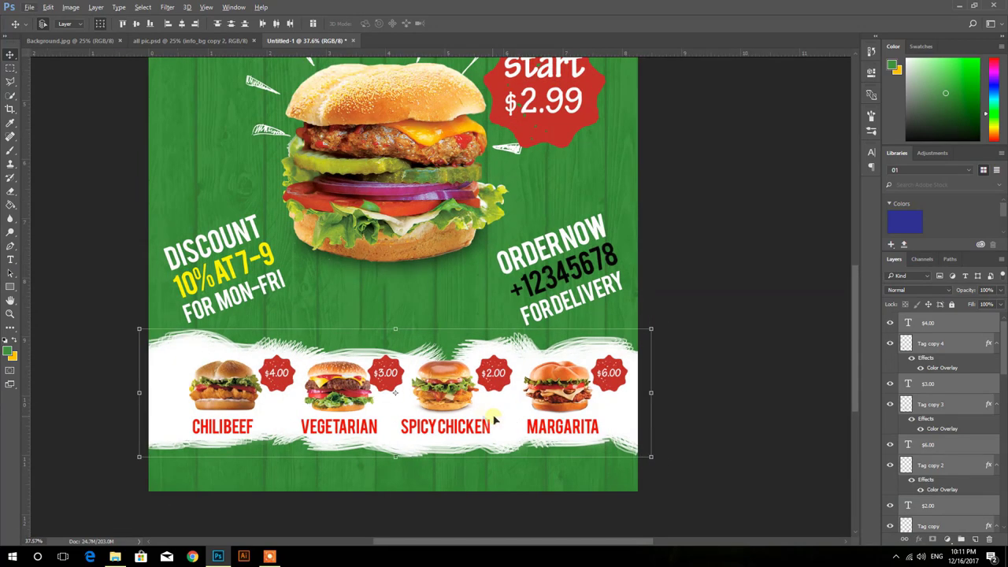
scroll(504, 409, "down", 1)
scroll(441, 402, "down", 2)
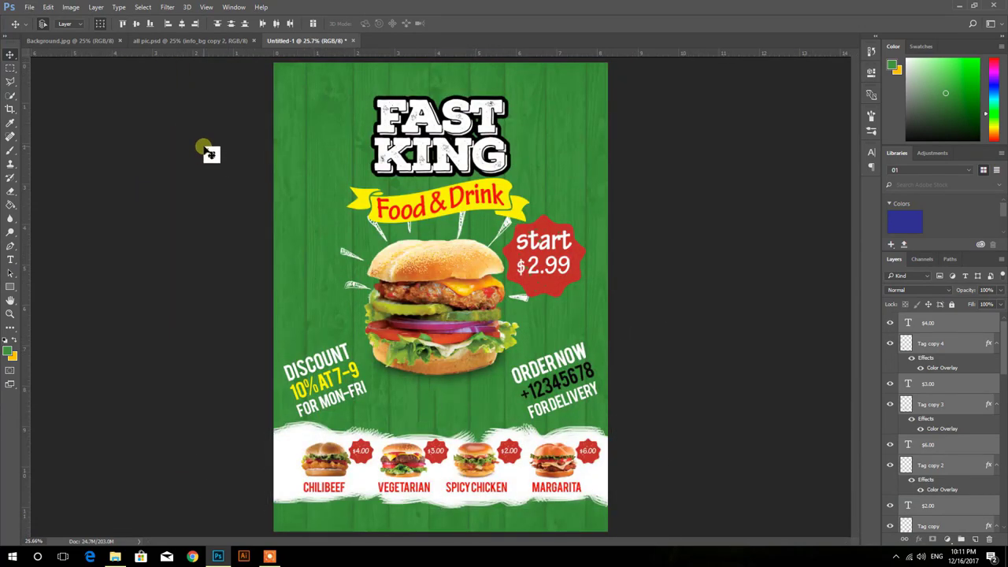
mouse_move(217, 100)
left_mouse_down()
mouse_move(623, 490)
mouse_move(598, 468)
left_mouse_up()
key("shift+Up")
key("shift+Up")
key("shift+Up")
key("shift+Up")
type("ADDRESS:#123")
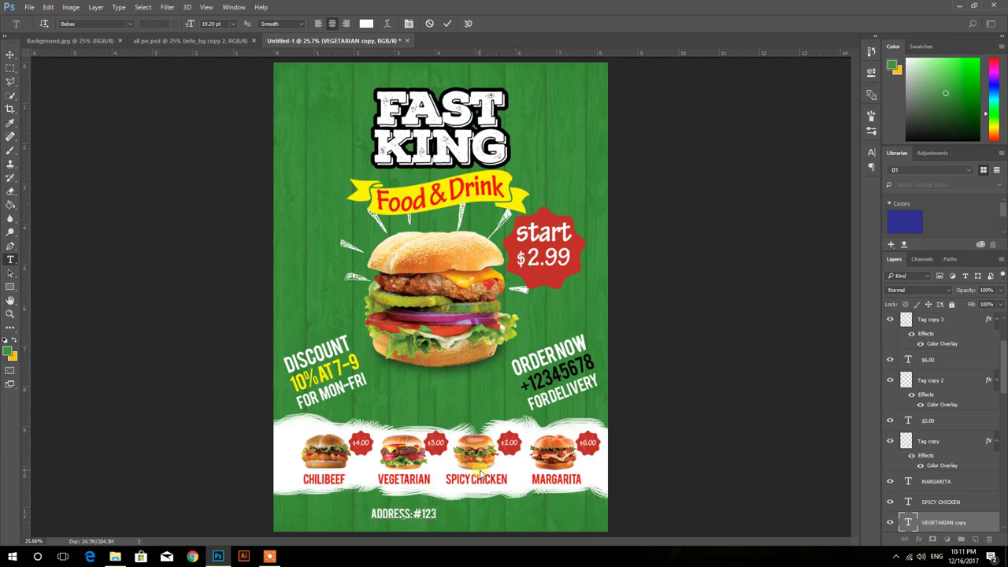
Step: Finish the white capital address line ending in '.MAINROAD' and begin enlarging the Food & Drink text
type(".")
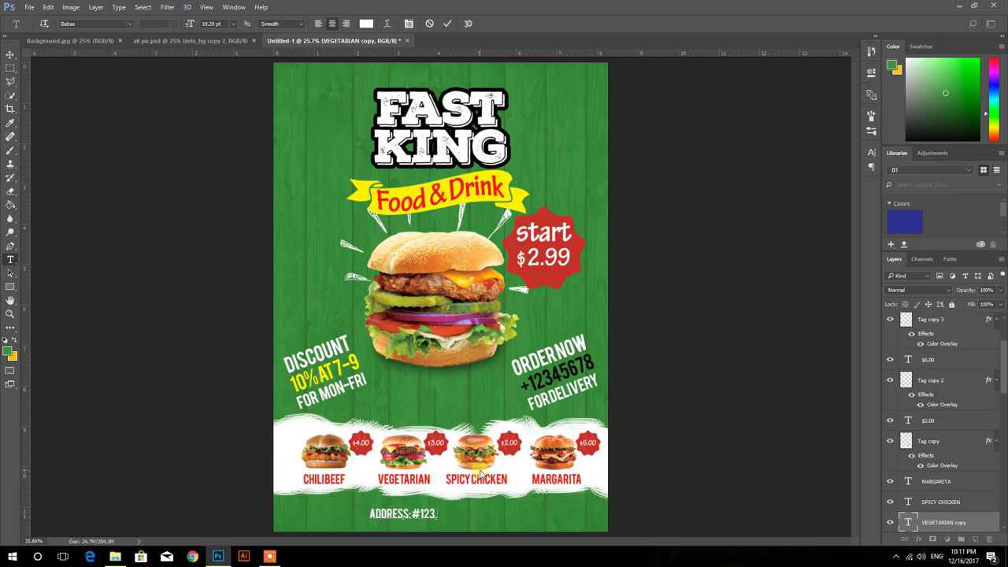
type("MAIN")
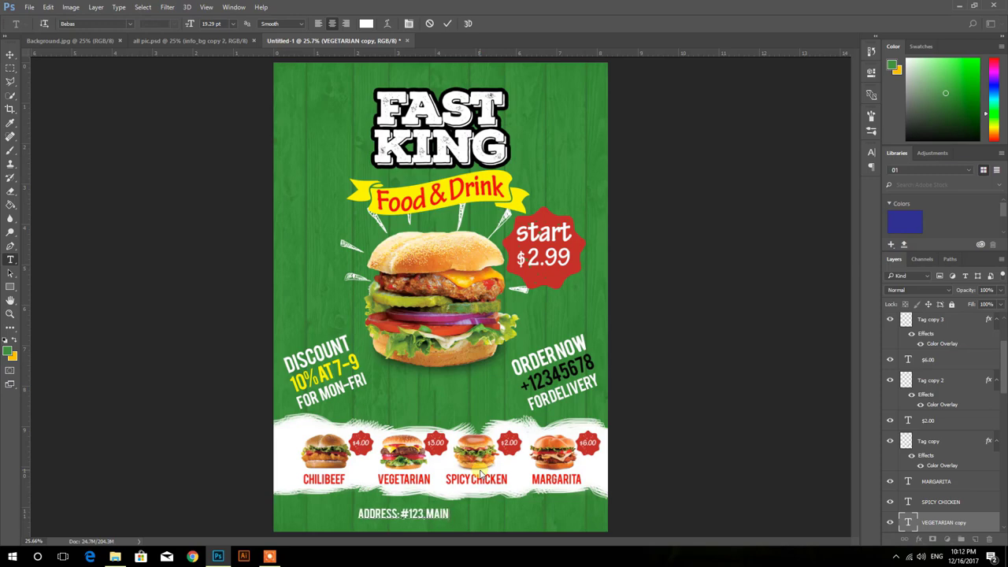
type("ROAD, YOUR CITY, YOUR CONTRY")
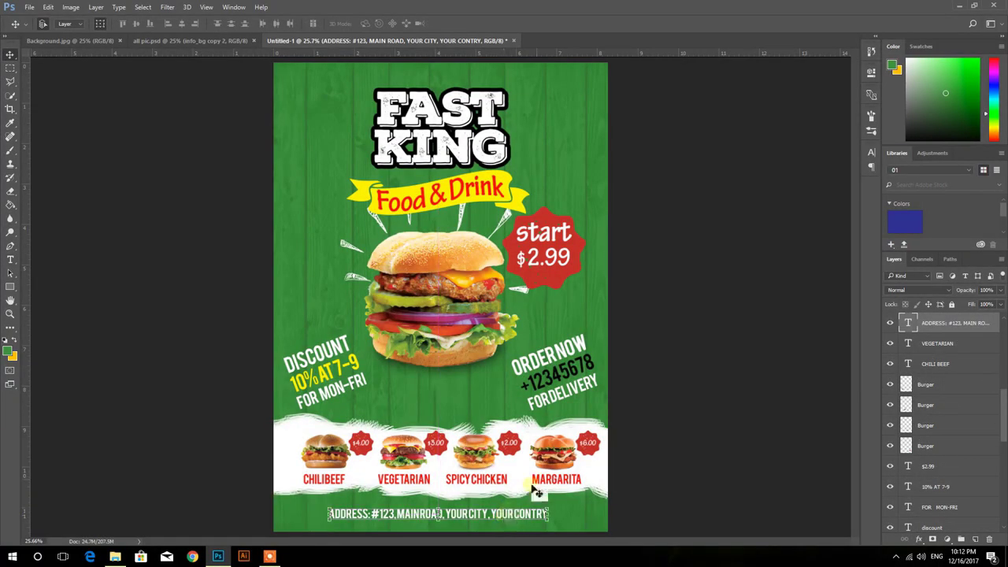
left_click(520, 183)
left_click_drag(526, 170, 502, 174)
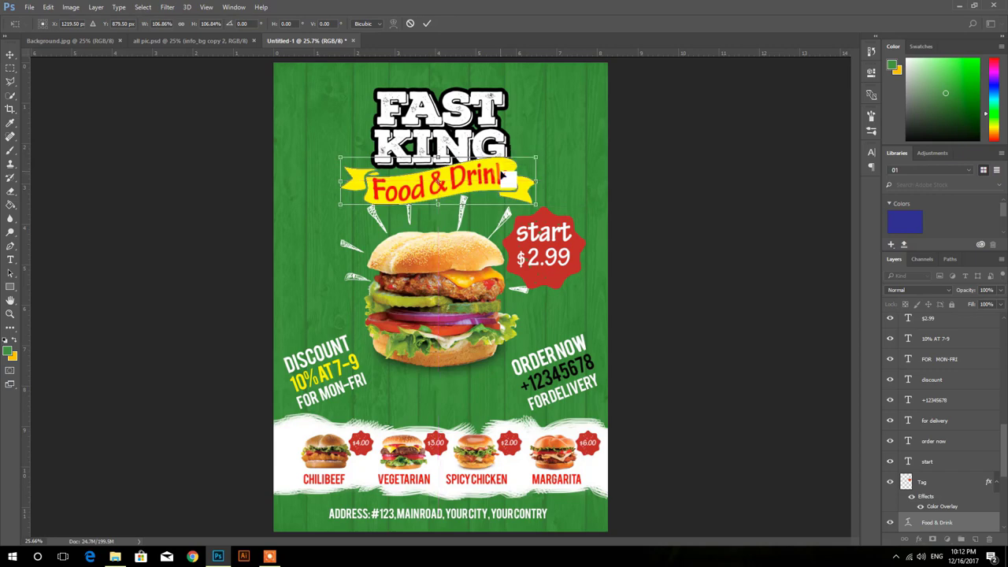
Step: Commit the Food & Drink text enlarged to about 106%
key("Return")
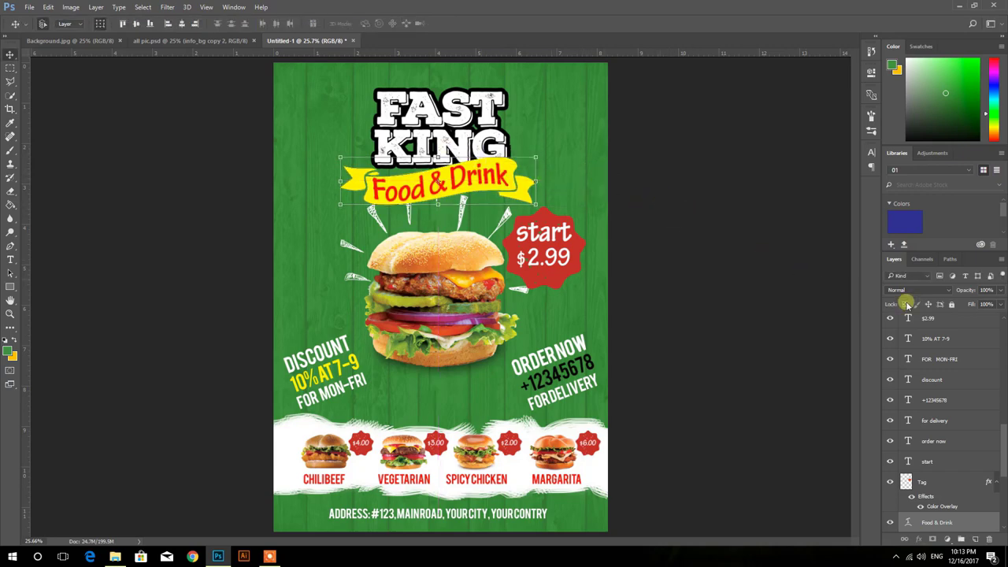
scroll(918, 461, "down", 3)
left_click(918, 461)
Step: Give the yellow ribbon a drop shadow with 45% opacity and 40 px size
left_click(543, 183)
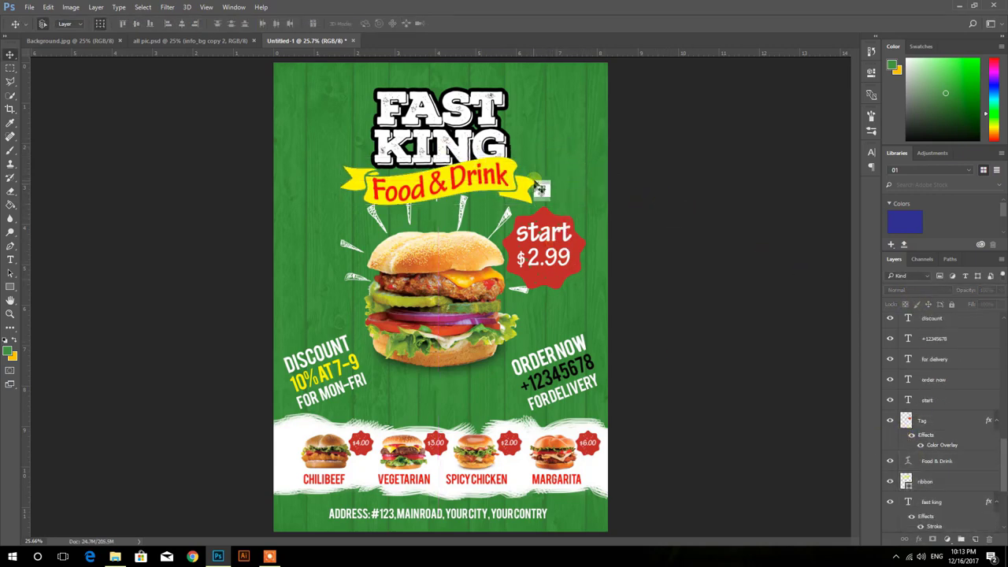
left_click(922, 538)
left_click(941, 532)
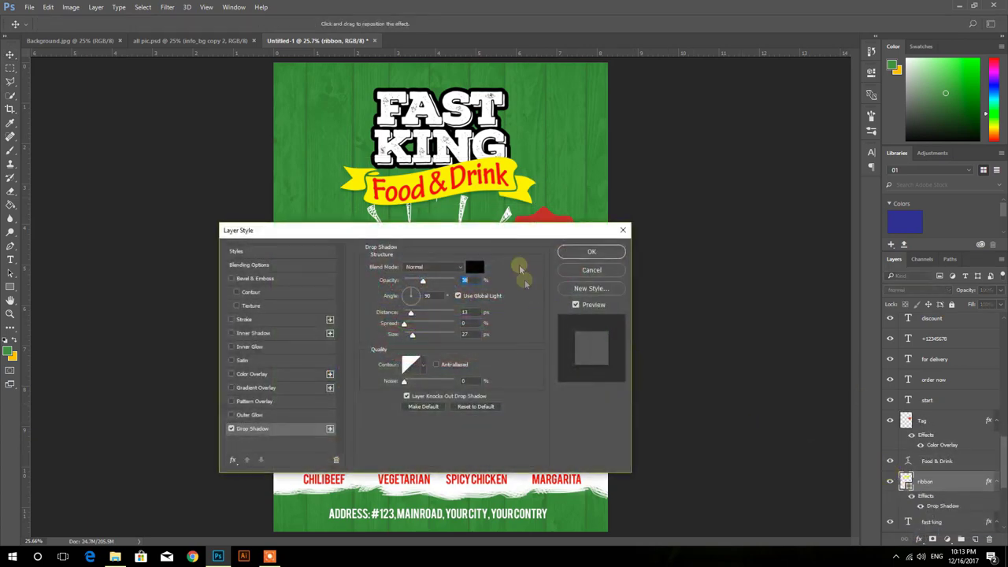
left_click_drag(481, 230, 552, 282)
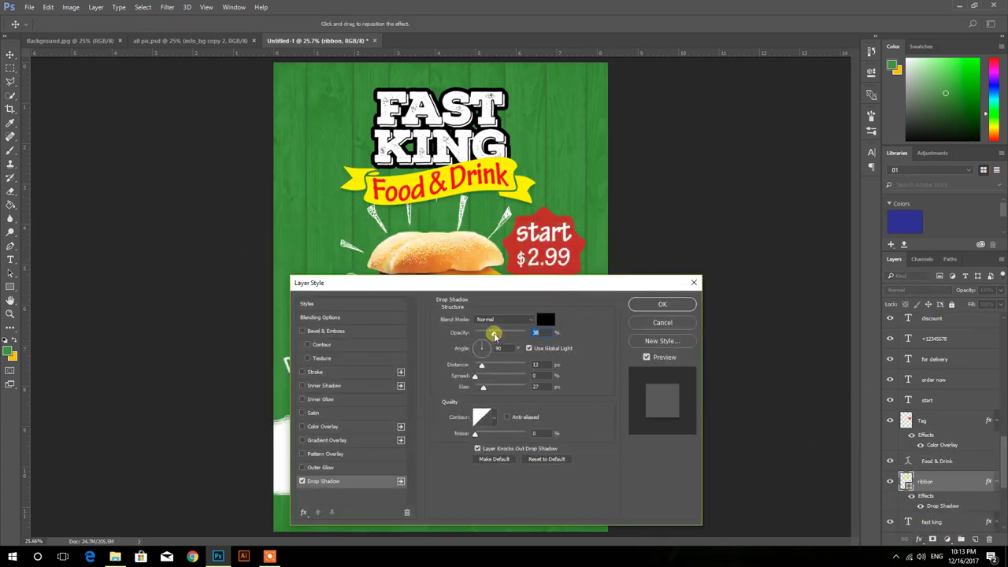
left_click_drag(494, 335, 497, 334)
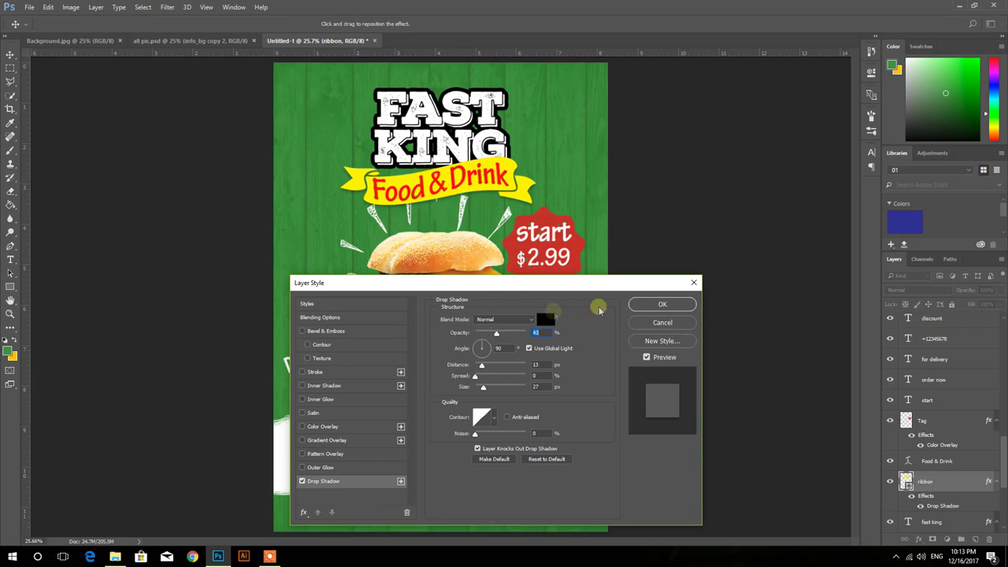
left_click(664, 304)
left_click_drag(496, 334, 499, 335)
left_click_drag(483, 387, 487, 388)
left_click(642, 308)
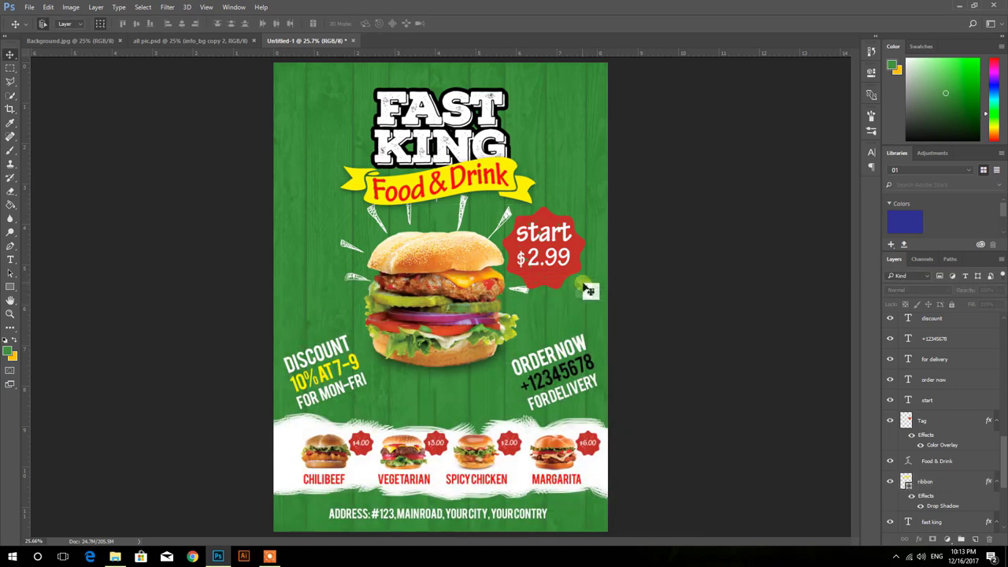
left_click(580, 282)
Step: Add a larger, softer drop shadow at 40% opacity to the $2.99 price tag
left_click(918, 538)
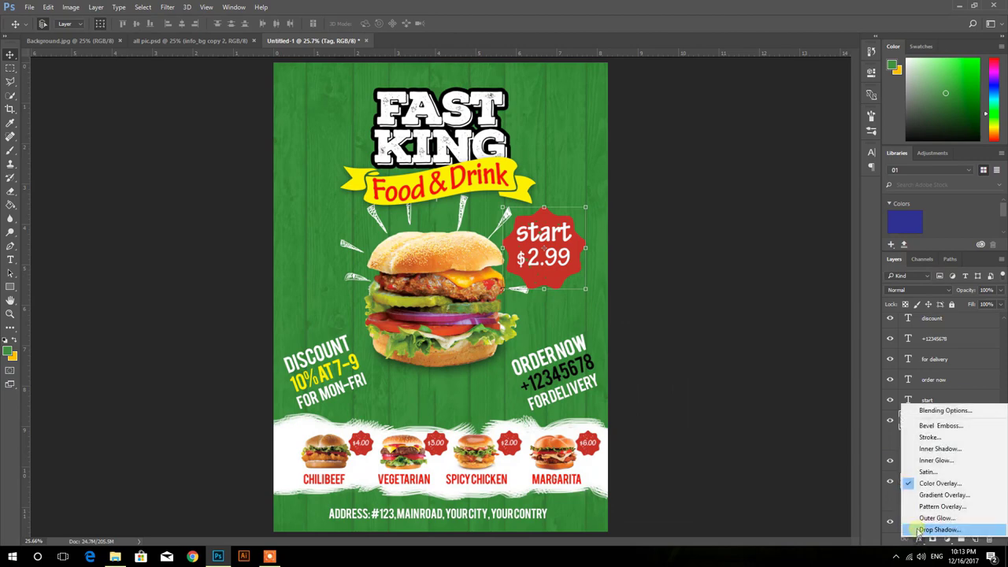
left_click(920, 529)
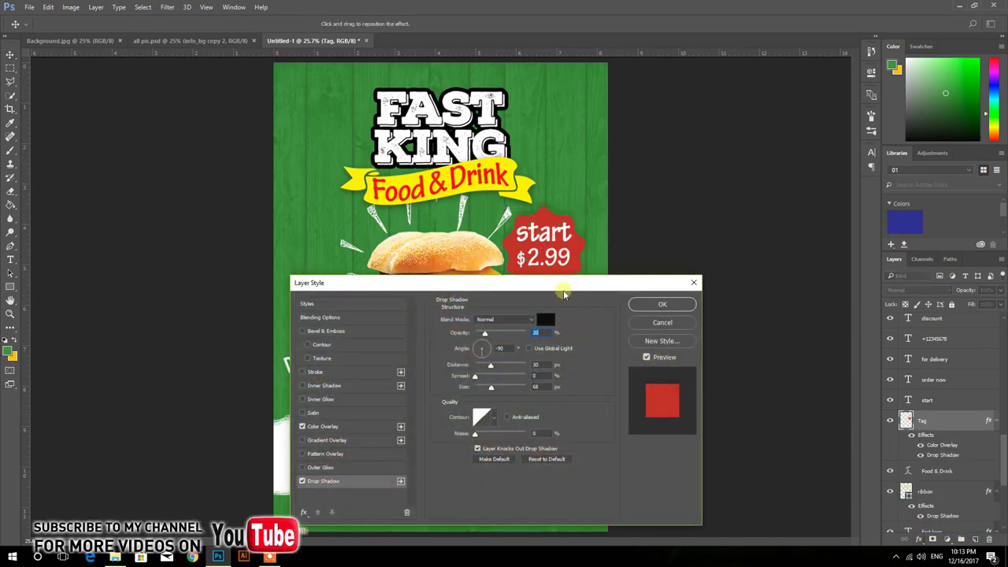
mouse_move(564, 290)
left_mouse_down()
mouse_move(340, 232)
mouse_move(293, 167)
left_mouse_up()
left_click_drag(225, 272, 229, 271)
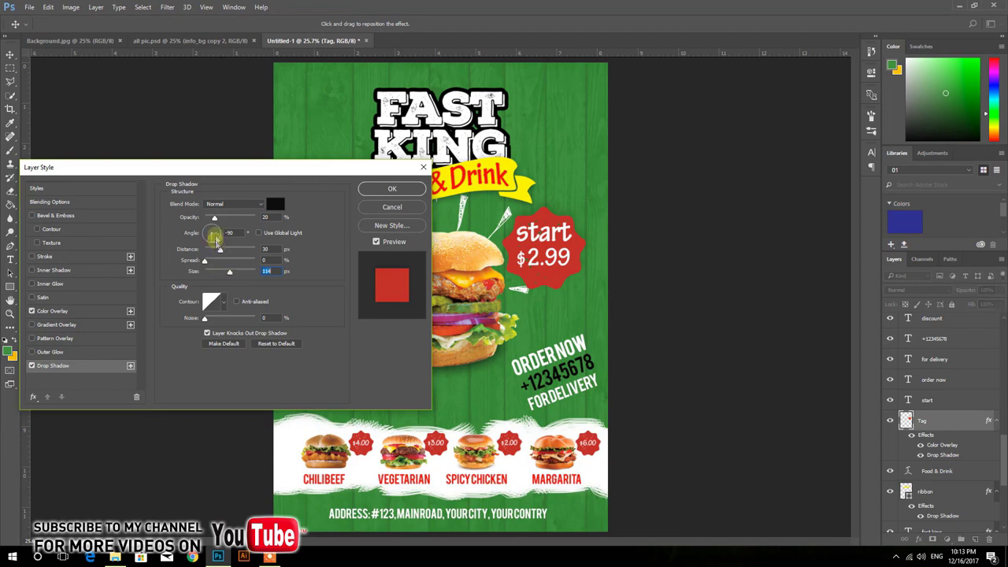
left_click_drag(219, 223, 225, 223)
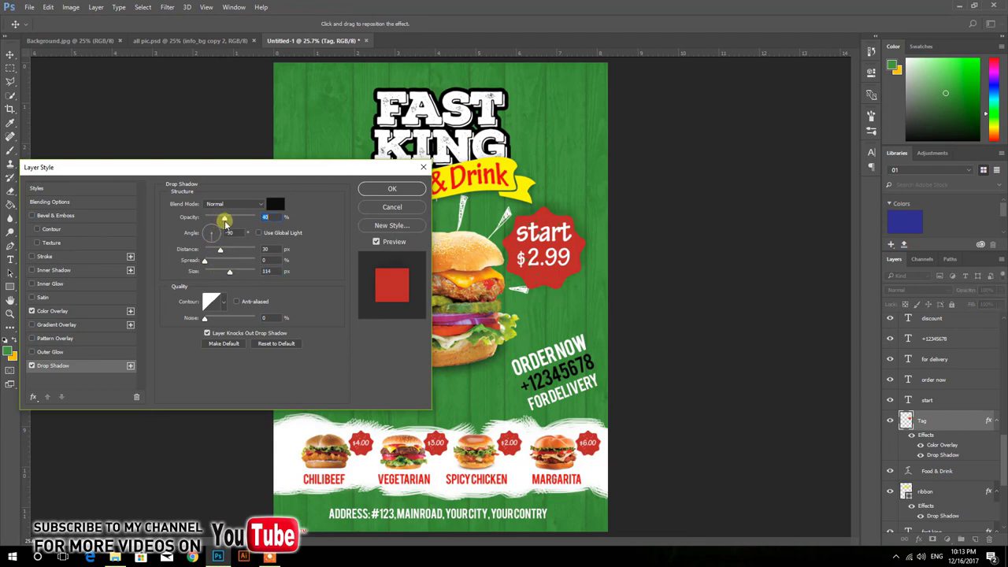
left_click(392, 189)
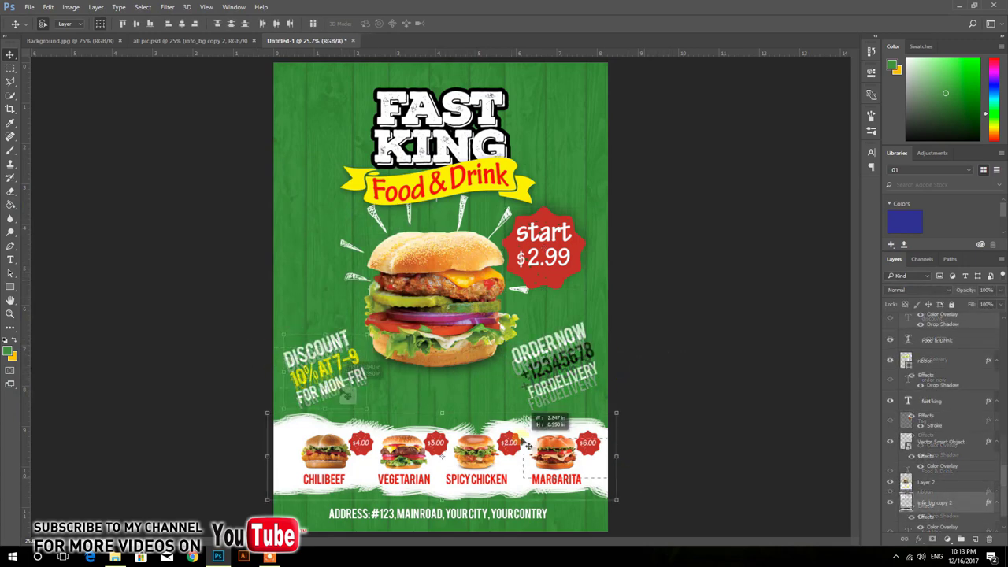
Step: Nudge the burger menu strip slightly into place and clear the selection
left_click(293, 442)
left_click_drag(293, 441, 254, 432)
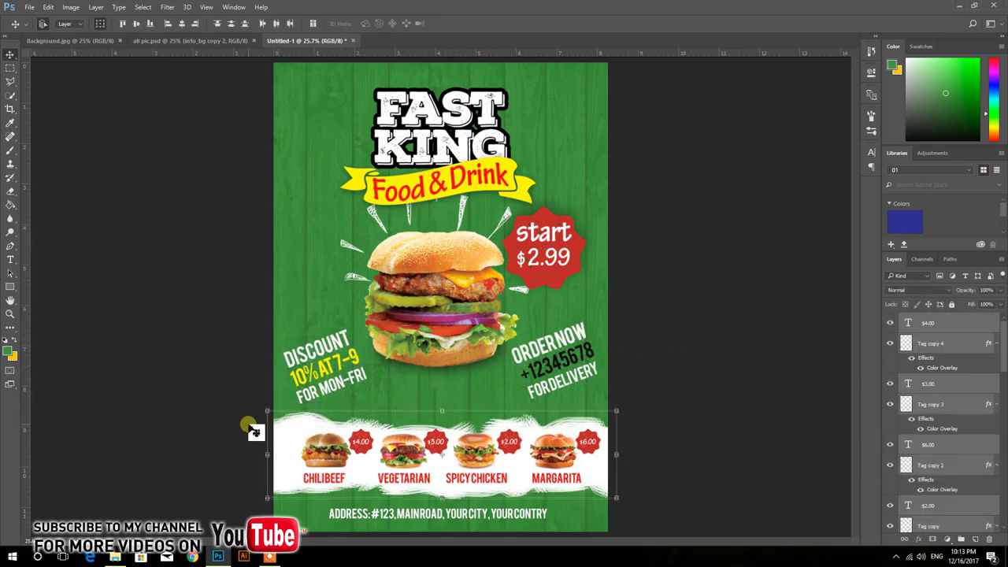
left_click(160, 254)
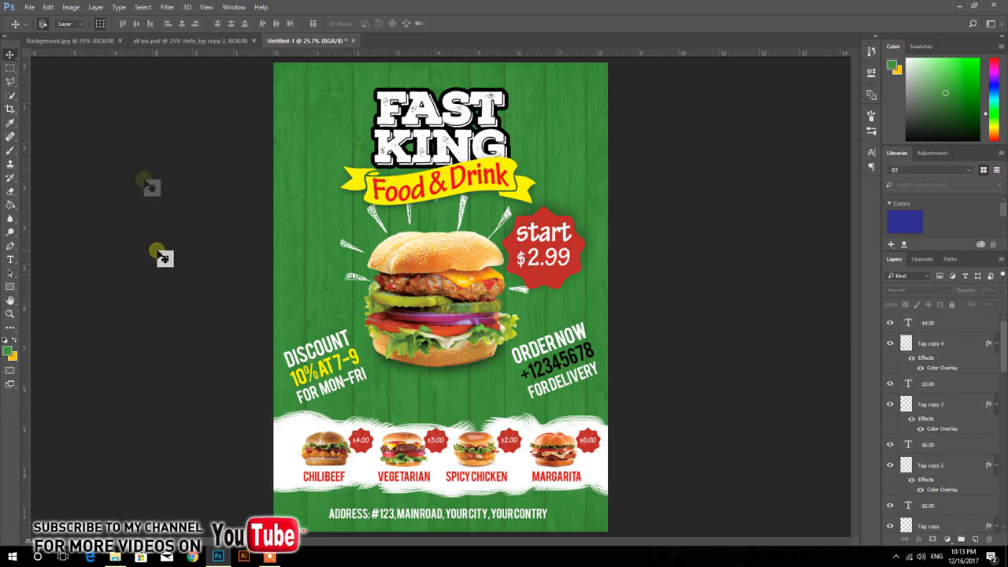
left_click(28, 7)
Step: Save the poster as a layered PSD named FAST KING DESIGN
left_click(24, 114)
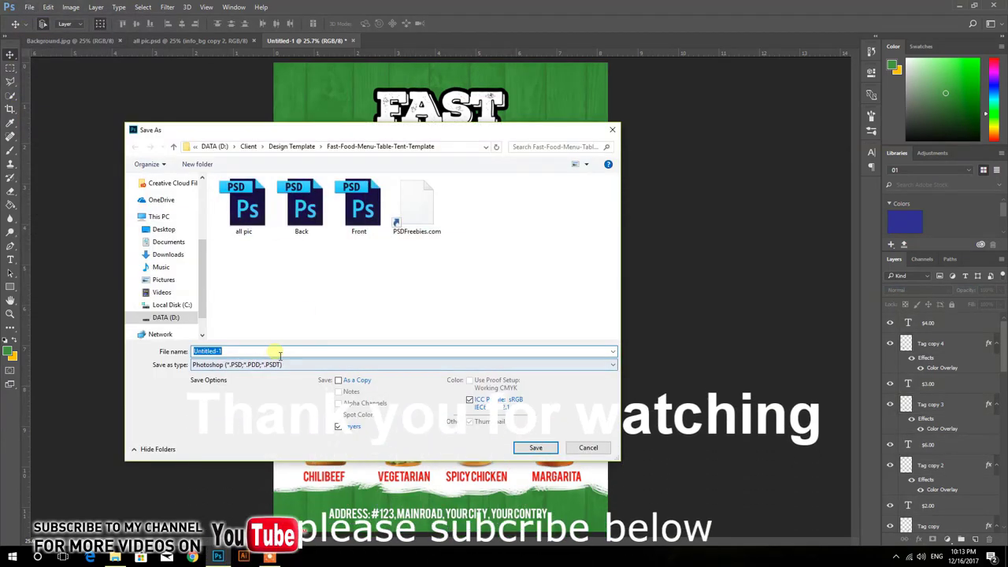
key("BackSpace")
type("FA")
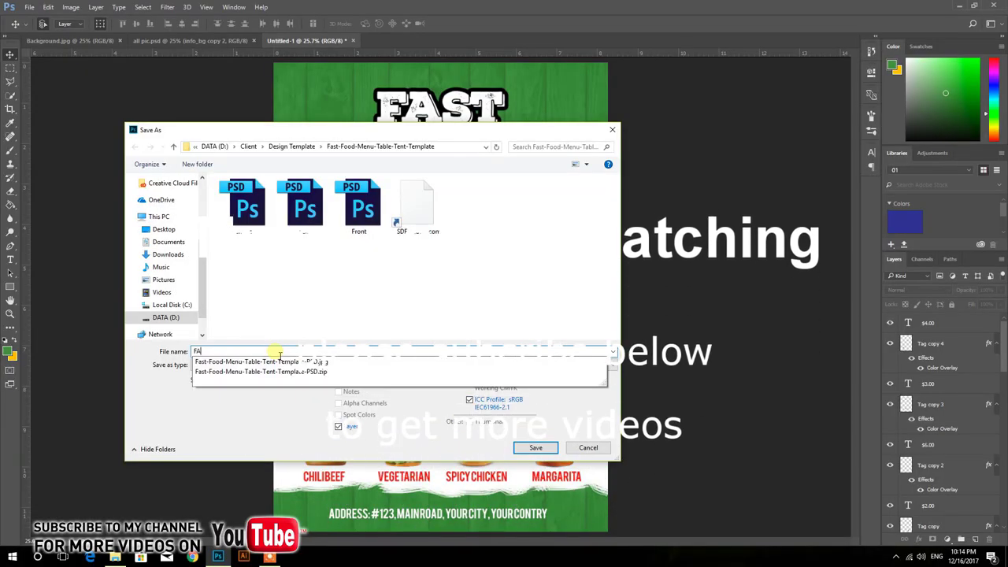
type("ST Ki")
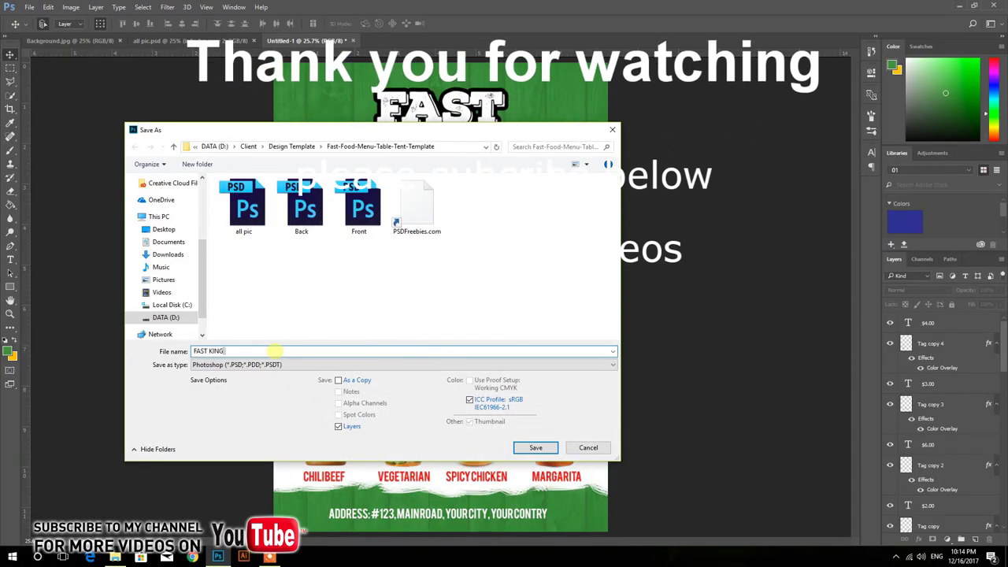
type("NG D")
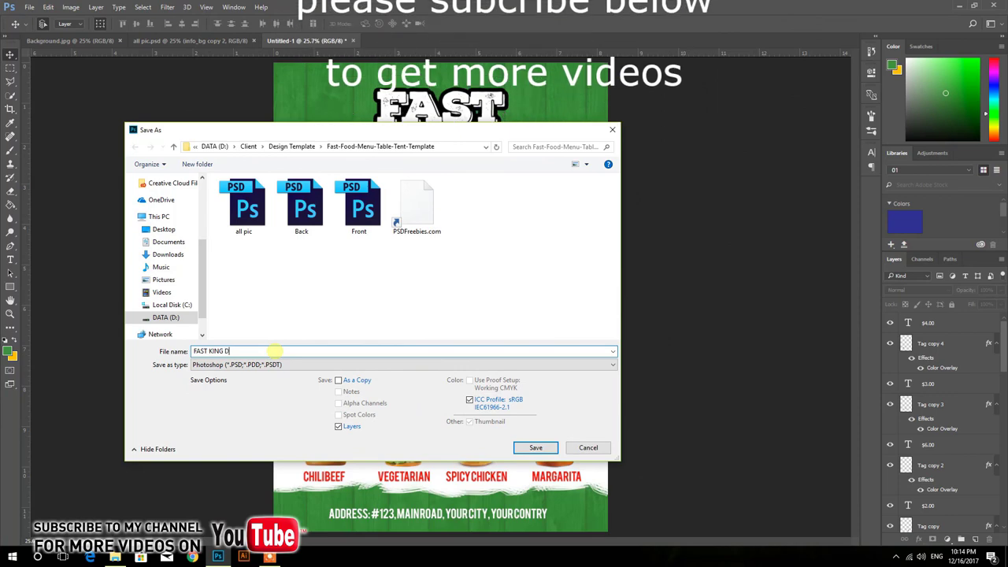
type("ESG")
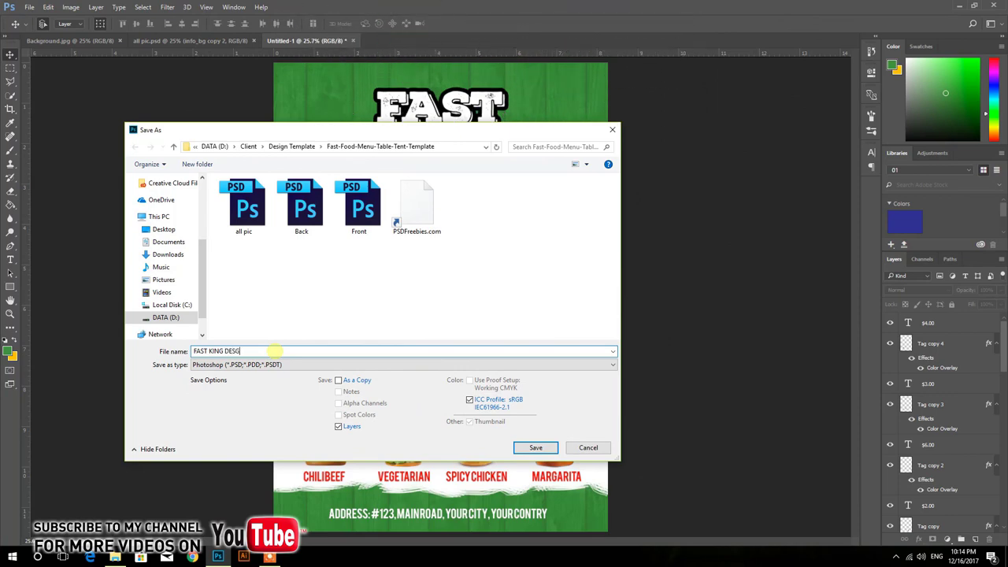
type("N")
key("Return")
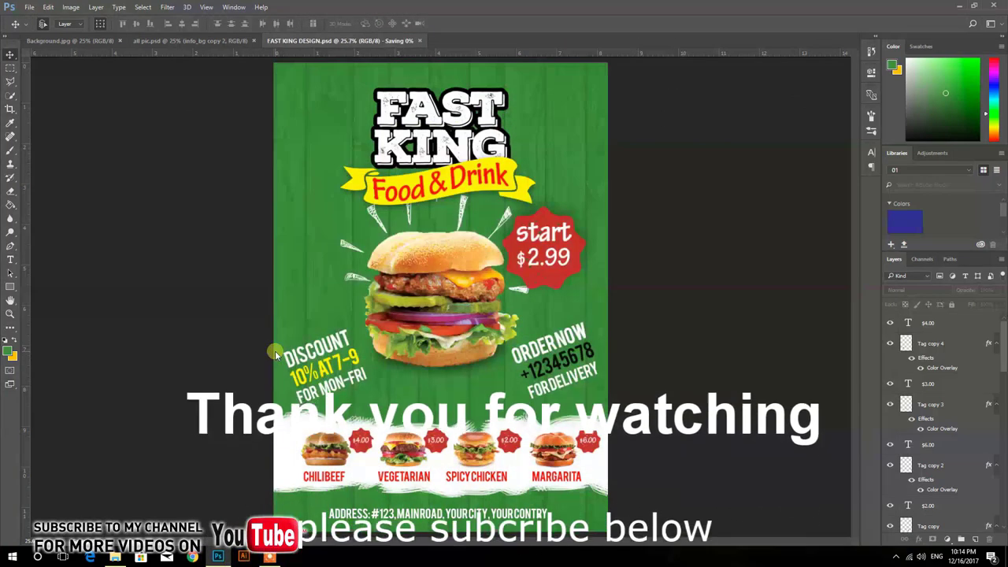